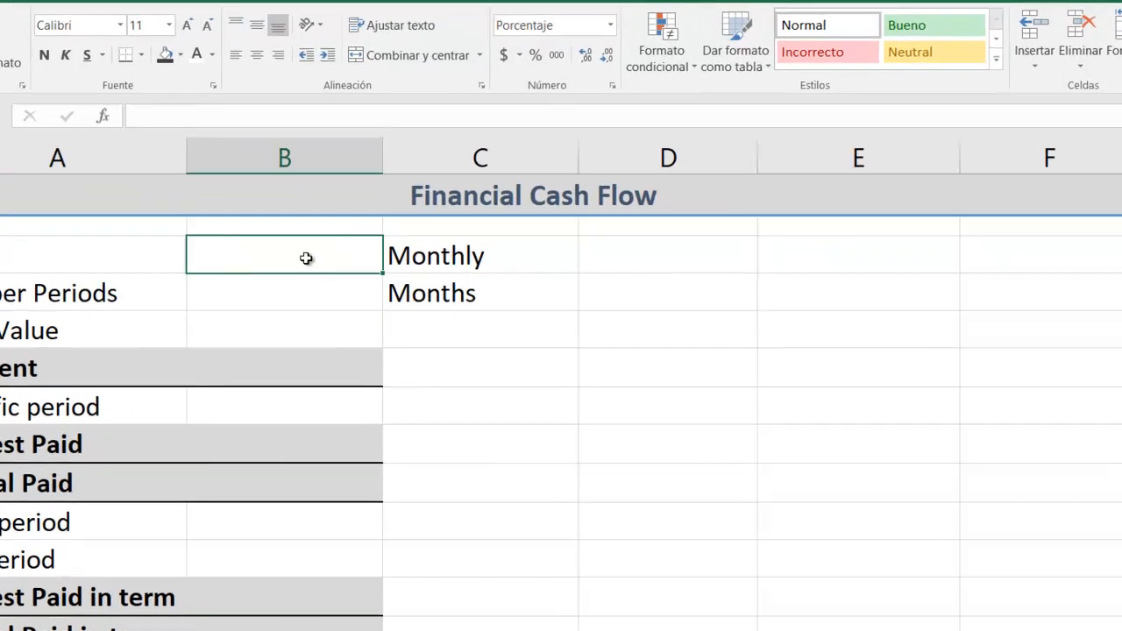
# Step: Enter 0,9% as the monthly Rate in cell B3
pyautogui.write('0,9')
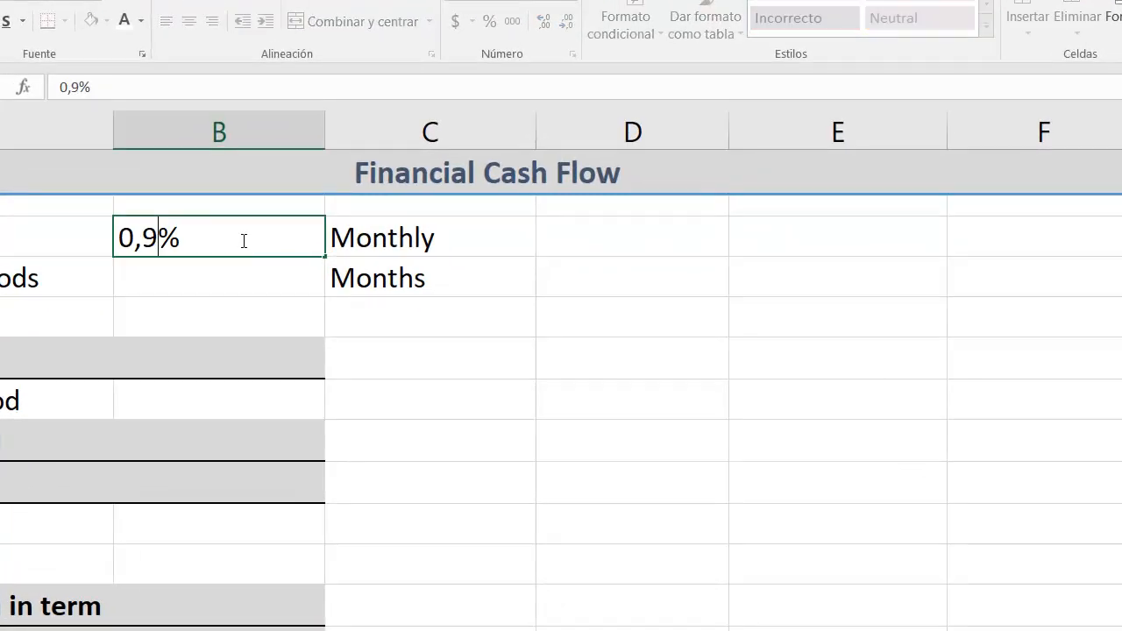
pyautogui.press('Return')
pyautogui.press('Right')
pyautogui.press('Up')
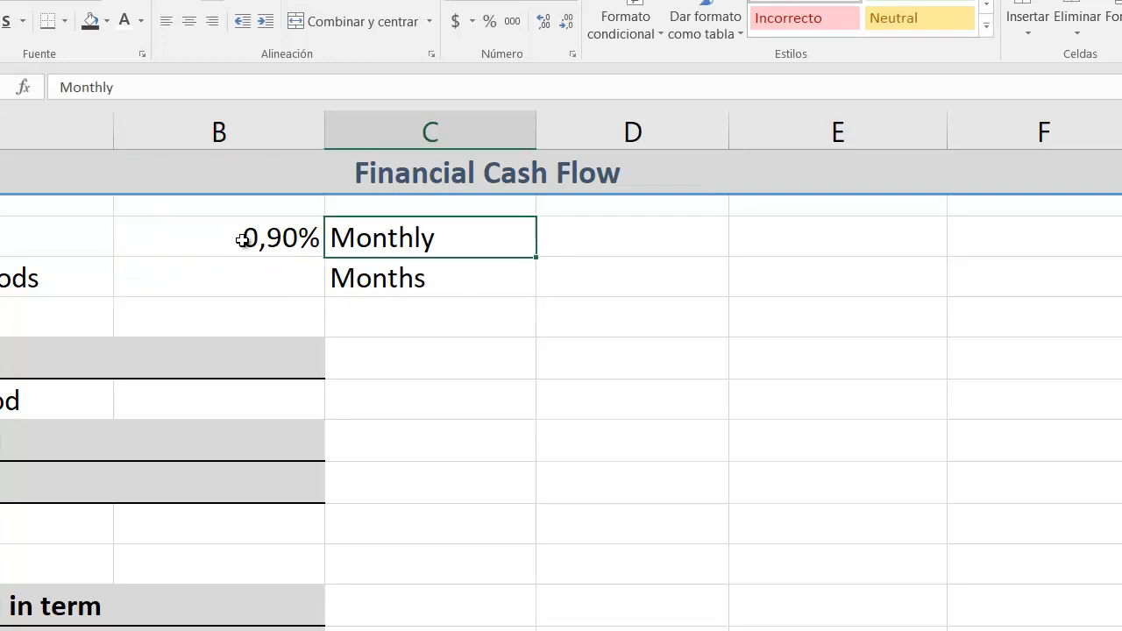
# Step: Calculate the Number Periods in cell B4 as 15*12 months
pyautogui.press('Left')
pyautogui.press('Down')
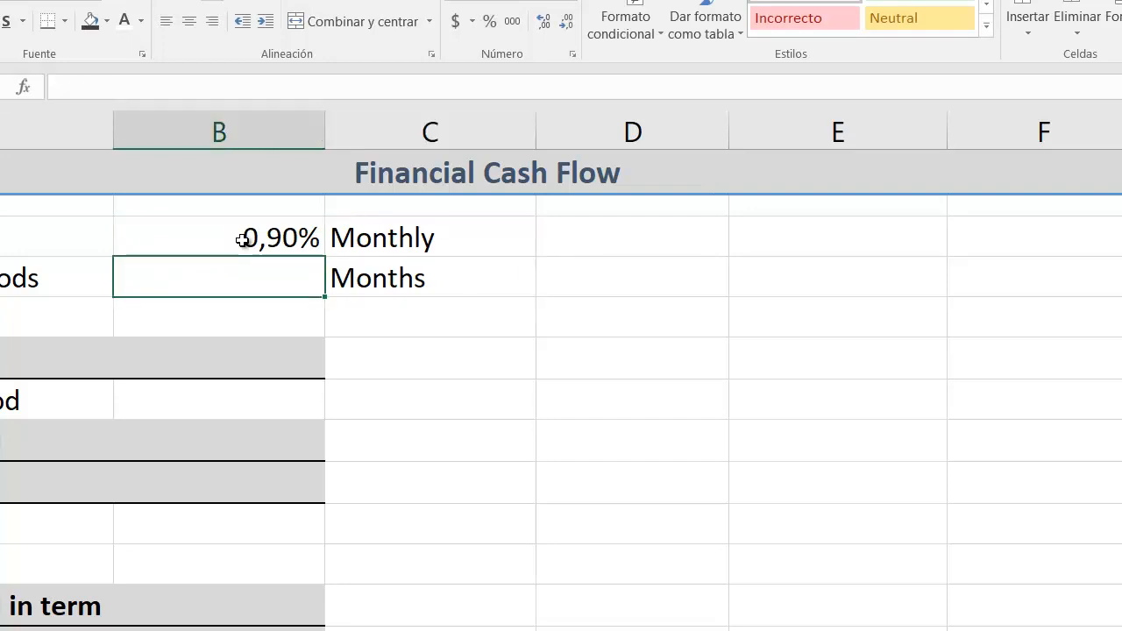
pyautogui.write('+15')
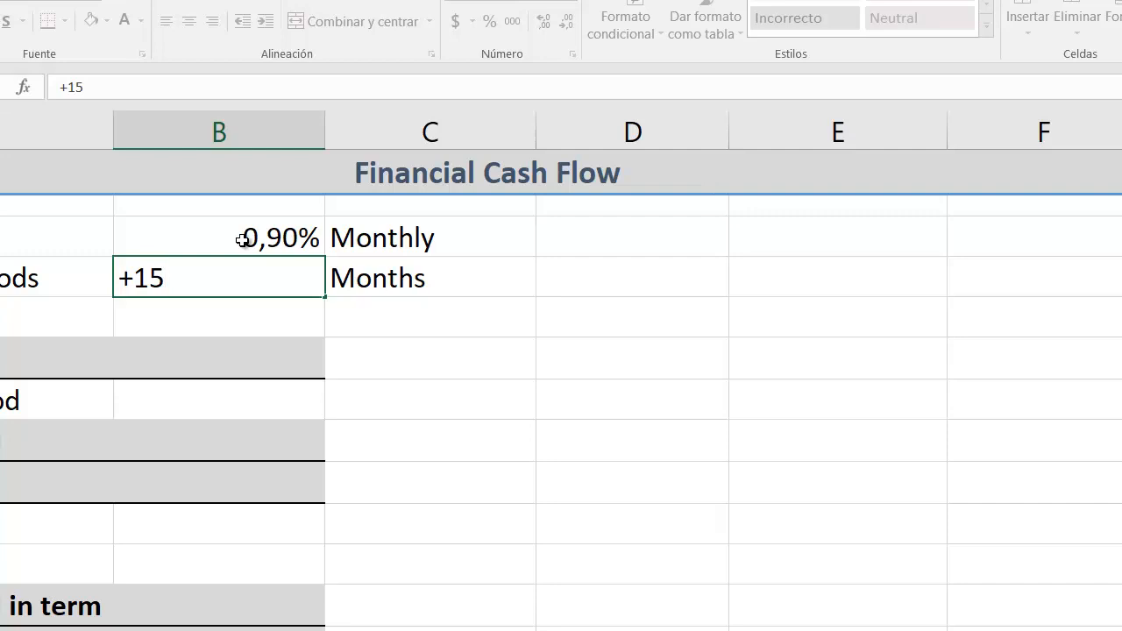
pyautogui.write('*12')
pyautogui.hotkey('ctrl', 'Return')
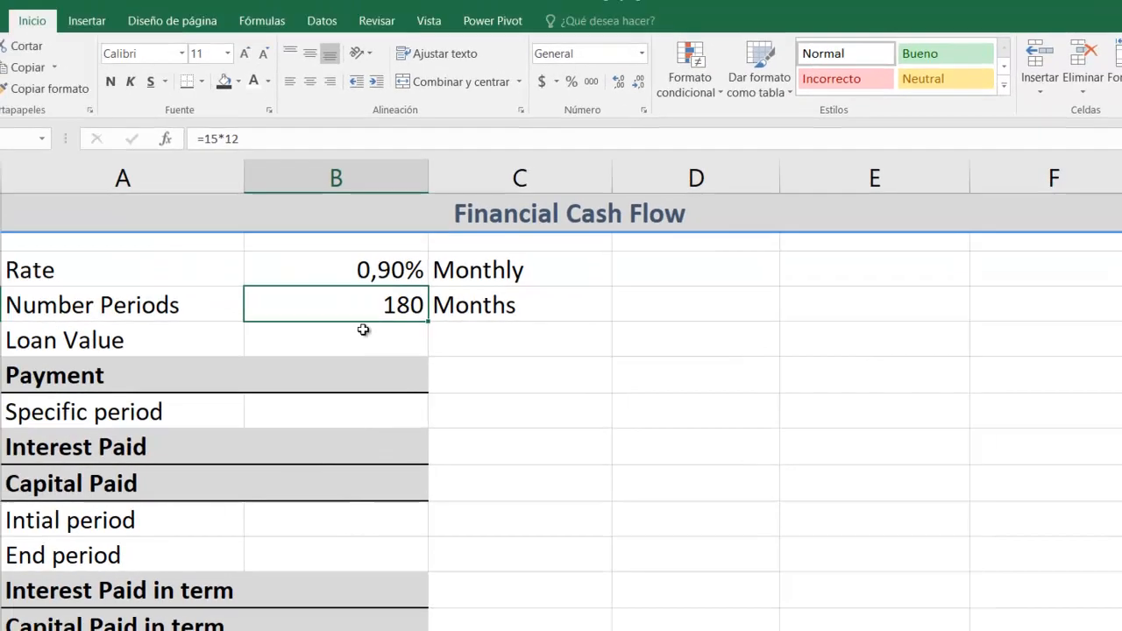
# Step: Enter 500000000 in cell D4, beside the Number Periods row
pyautogui.click(252, 316)
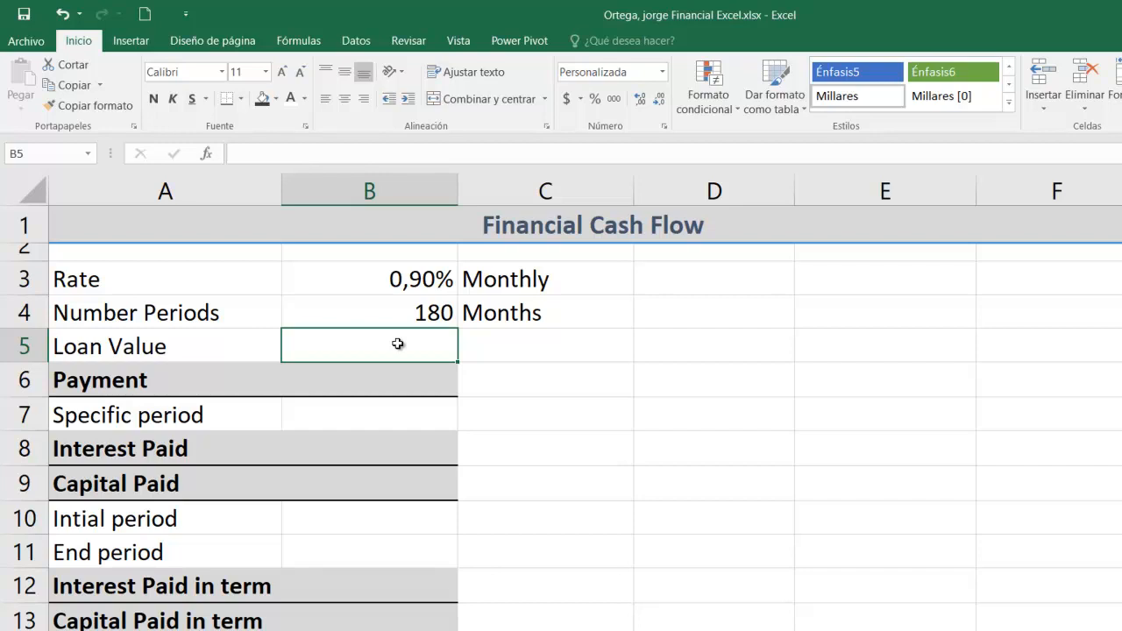
pyautogui.press('Right')
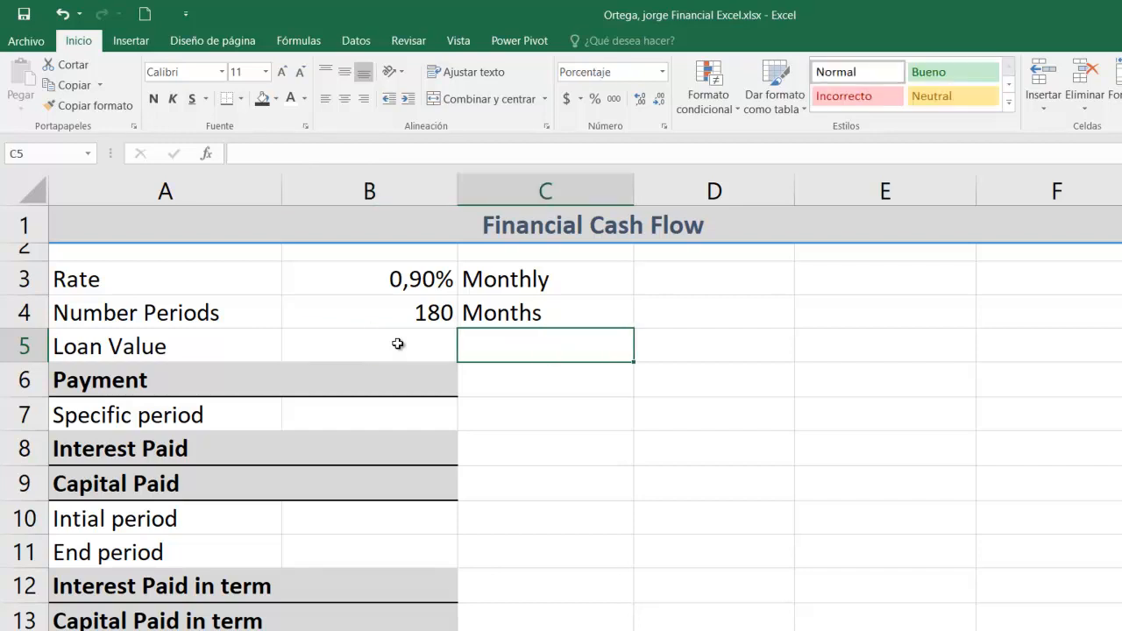
pyautogui.press('Right')
pyautogui.press('Up')
pyautogui.write('500')
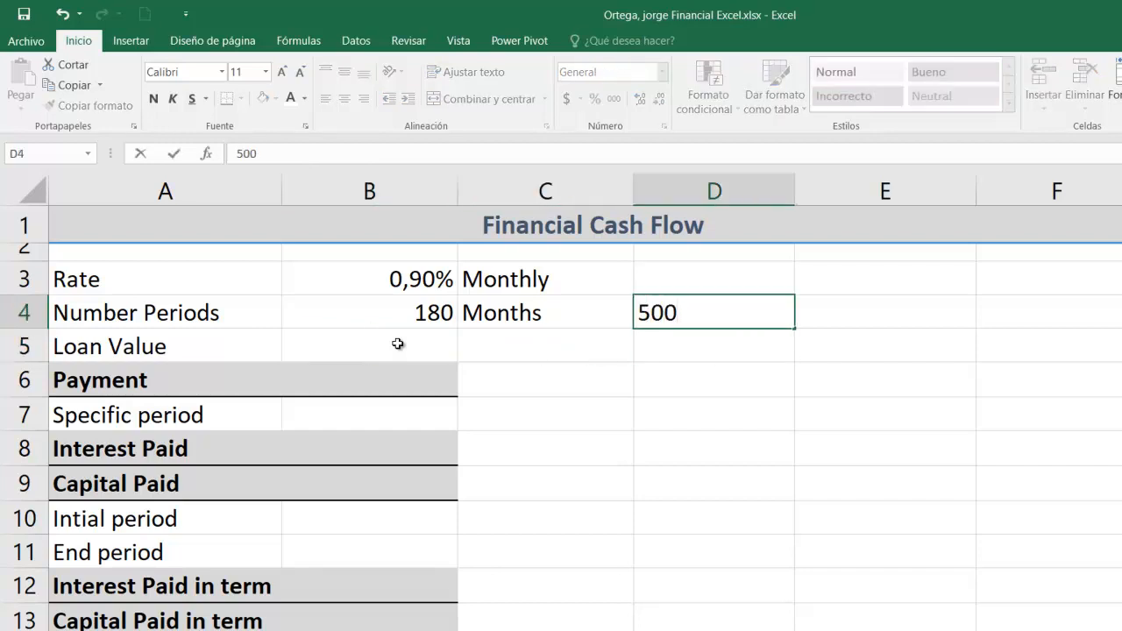
pyautogui.write('000000')
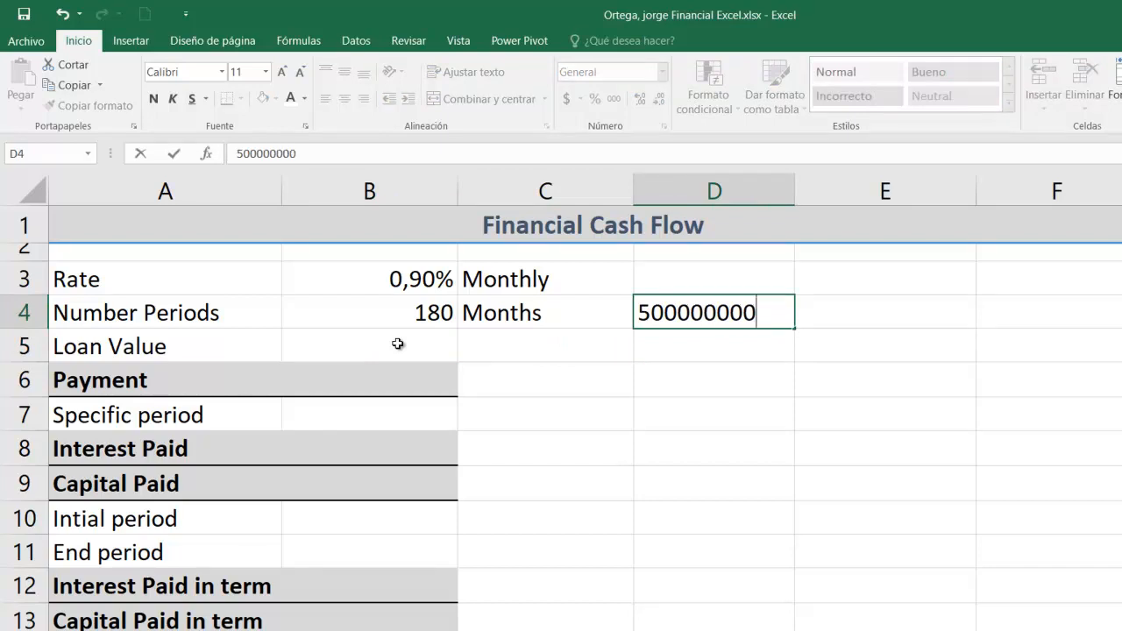
pyautogui.hotkey('ctrl', 'Return')
# Step: Format cell E4 as a percentage and set it to 100%
pyautogui.press('Down')
pyautogui.press('Right')
pyautogui.press('Up')
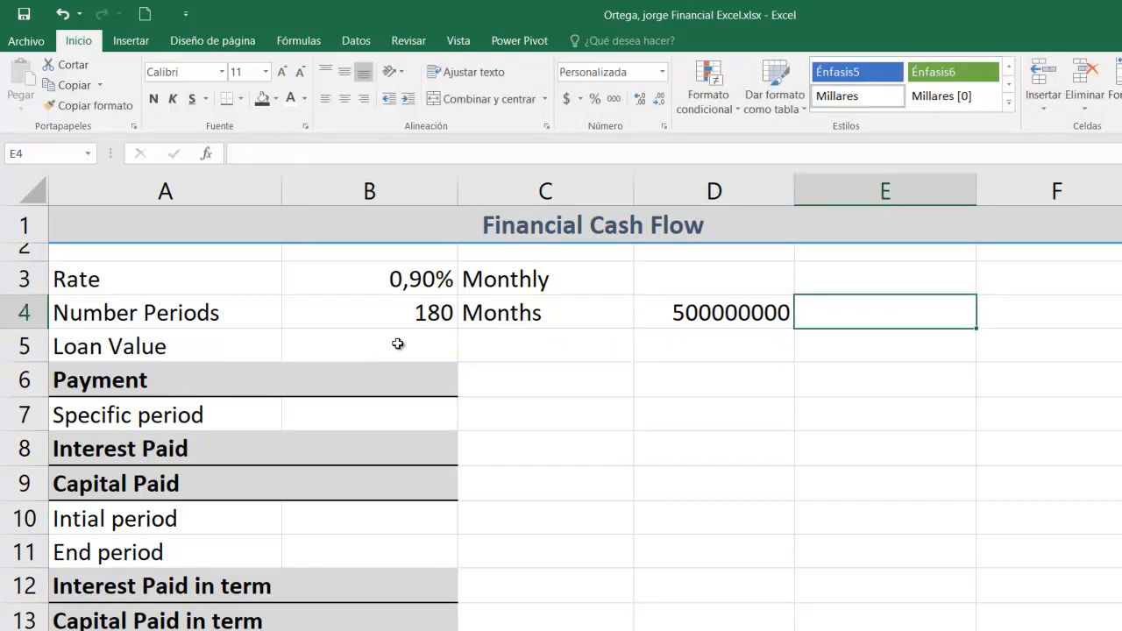
pyautogui.write('1005')
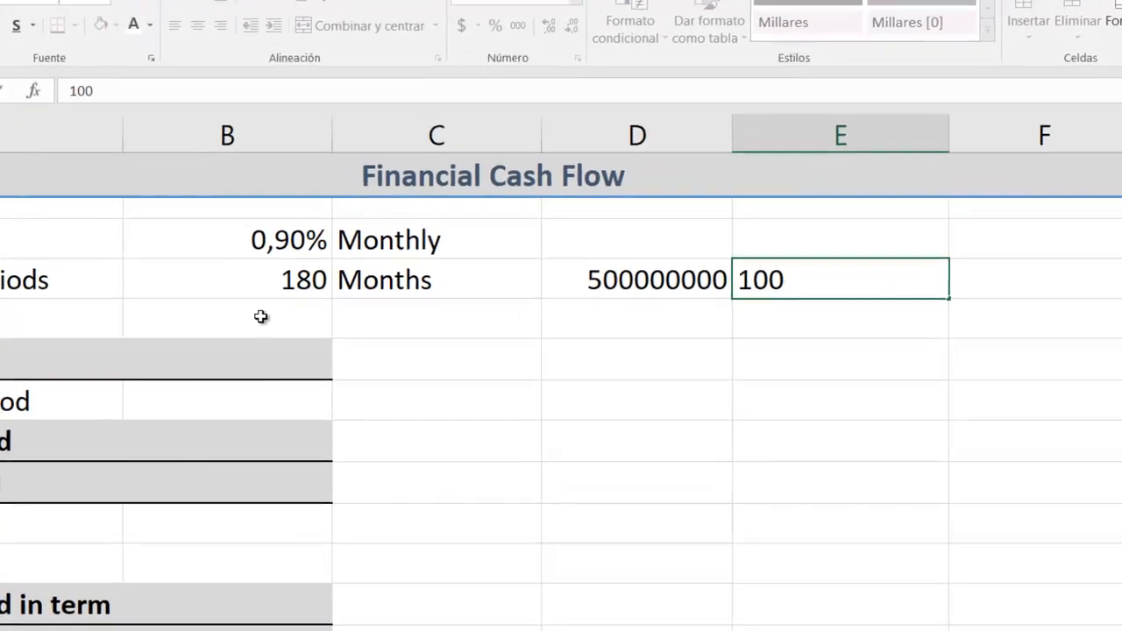
pyautogui.press('Return')
pyautogui.press('Up')
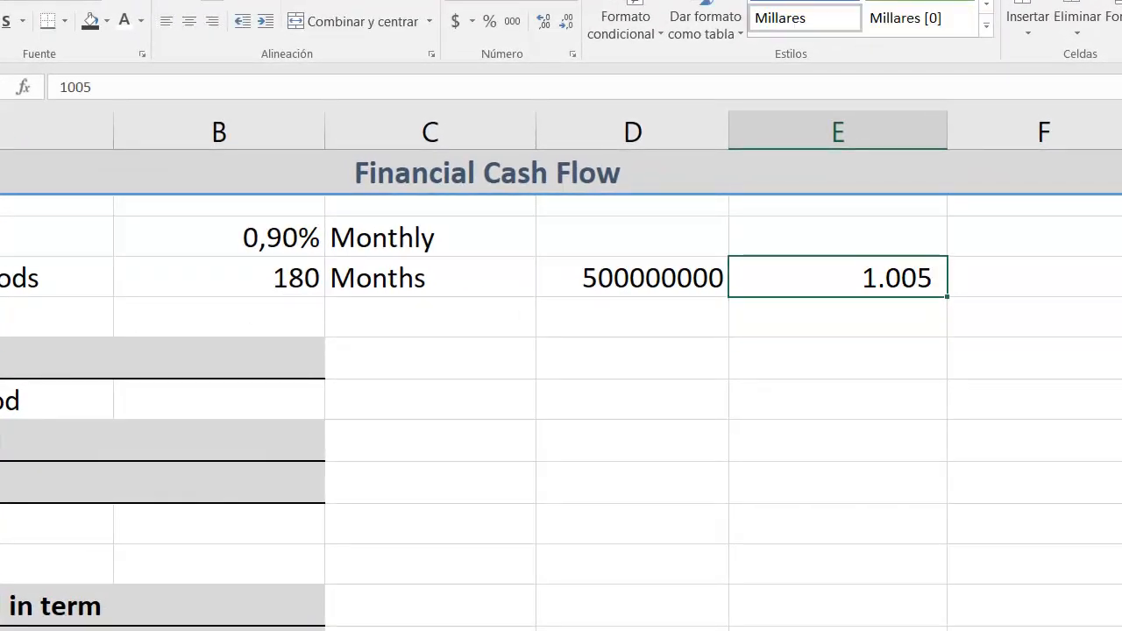
pyautogui.click(490, 21)
pyautogui.write('100')
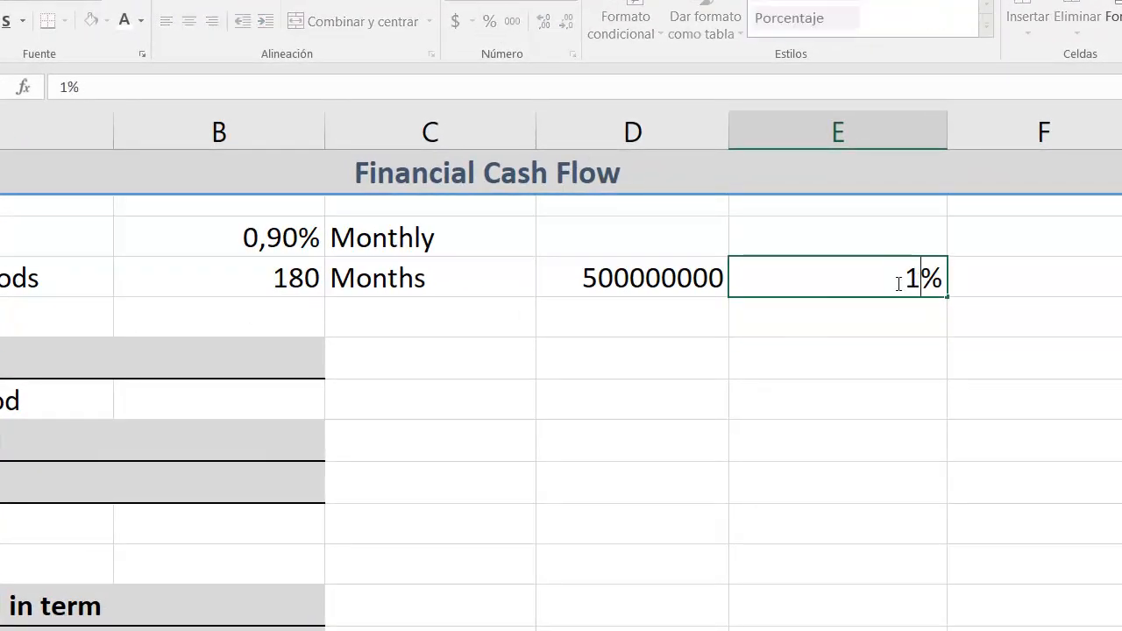
pyautogui.press('Return')
pyautogui.press('Left')
pyautogui.press('Right')
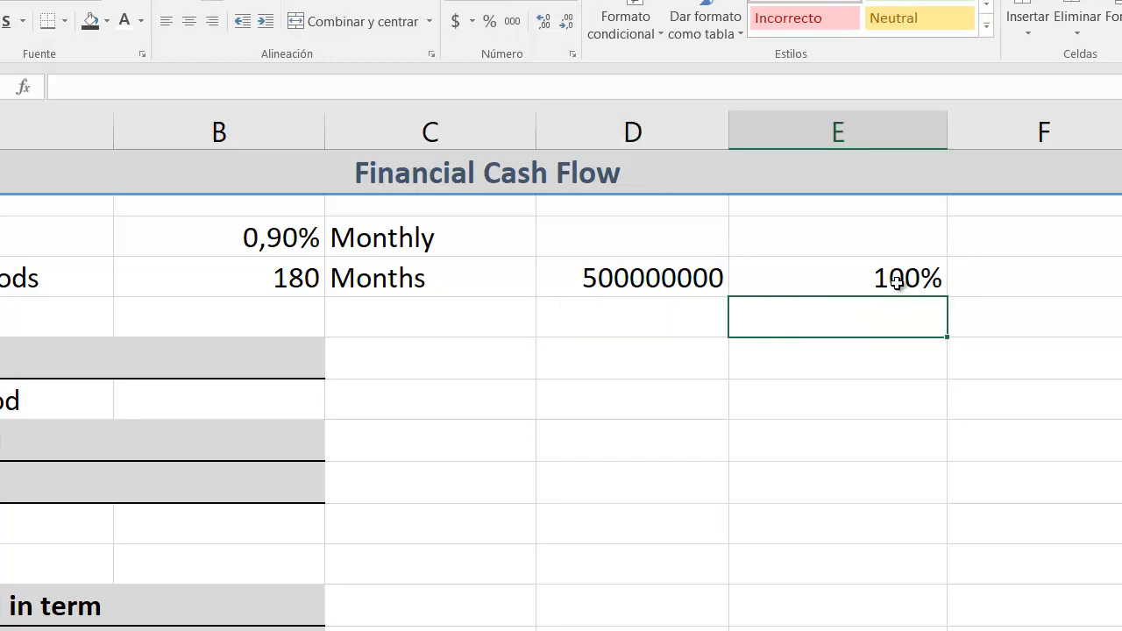
# Step: Enter the percentages 30% in cell E5 and 70% in cell E6
pyautogui.write('30')
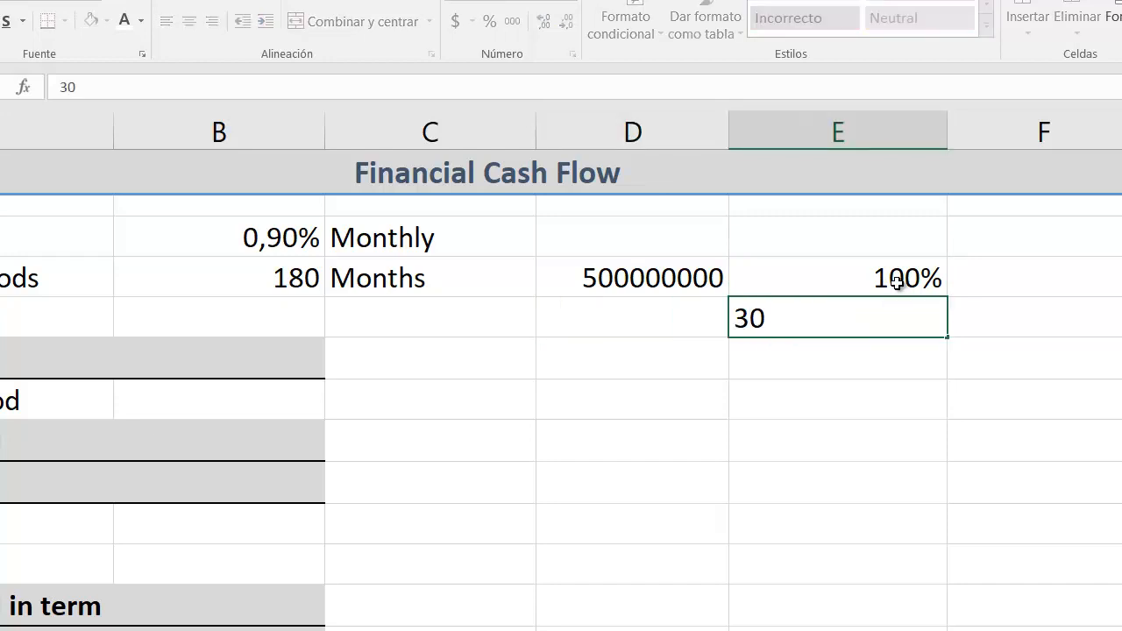
pyautogui.press('Return')
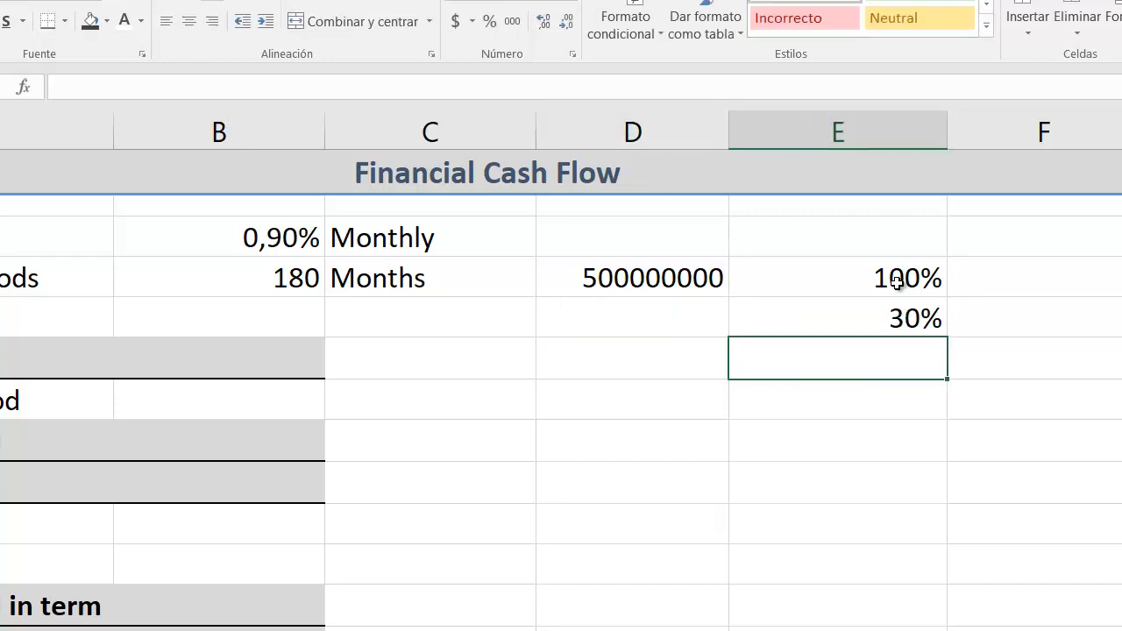
pyautogui.write('70')
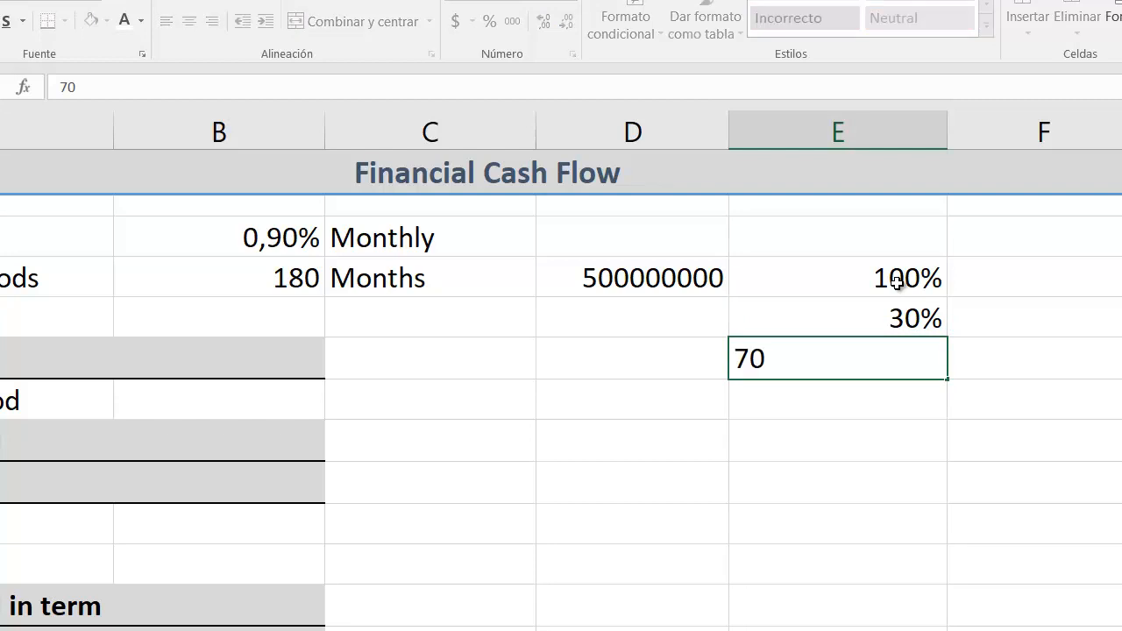
pyautogui.press('Return')
# Step: Calculate the 30% share in cell D5 with the formula +D4*E5
pyautogui.press('Left')
pyautogui.press('Up')
pyautogui.press('Up')
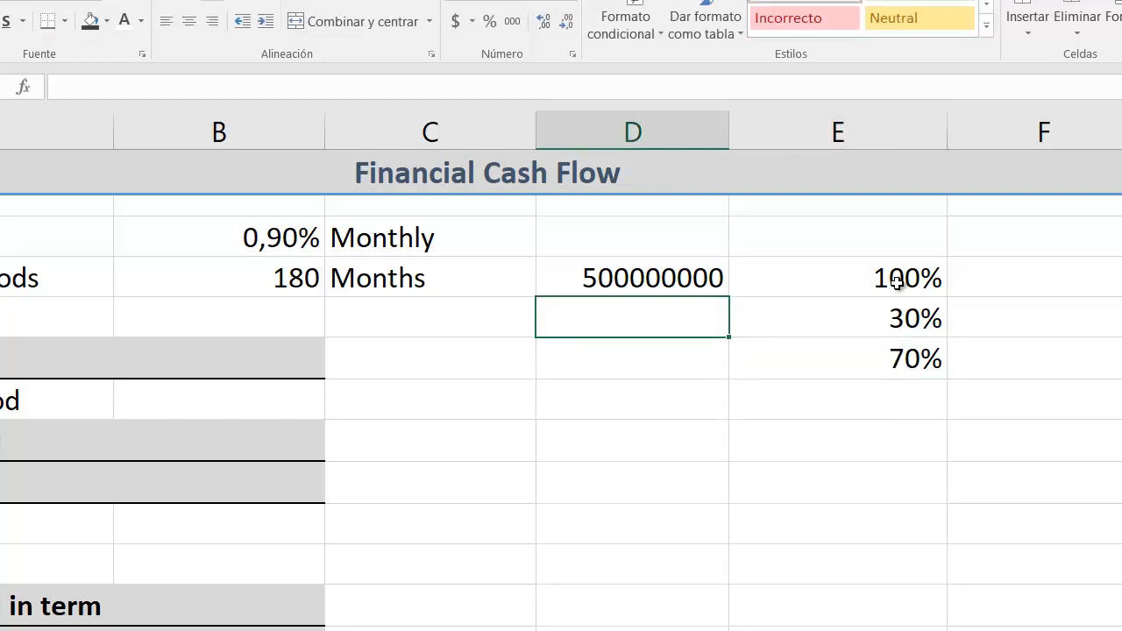
pyautogui.write('+')
pyautogui.press('Up')
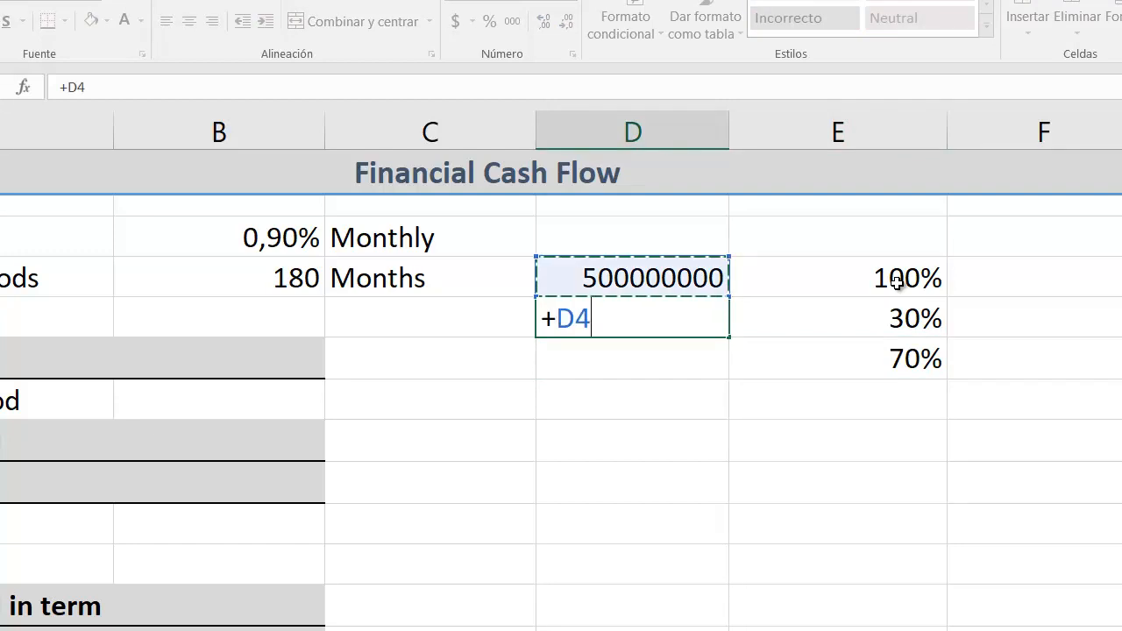
pyautogui.write('*')
pyautogui.press('Right')
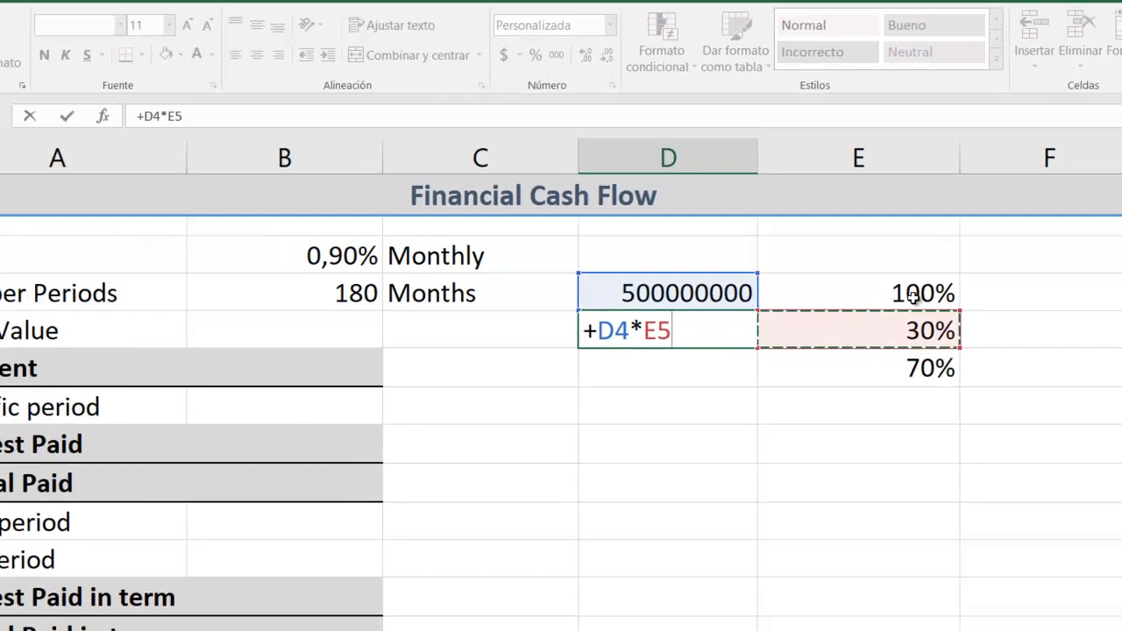
pyautogui.press('Return')
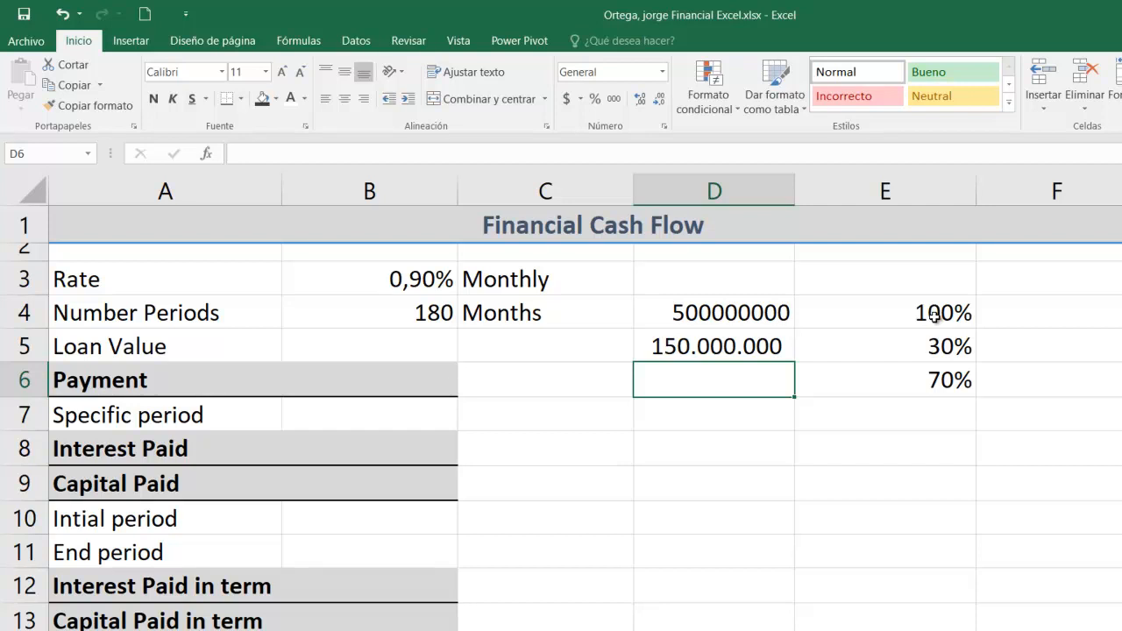
# Step: Label the 30% row "downpayment" in cell F5
pyautogui.press('Right')
pyautogui.press('Up')
pyautogui.press('Right')
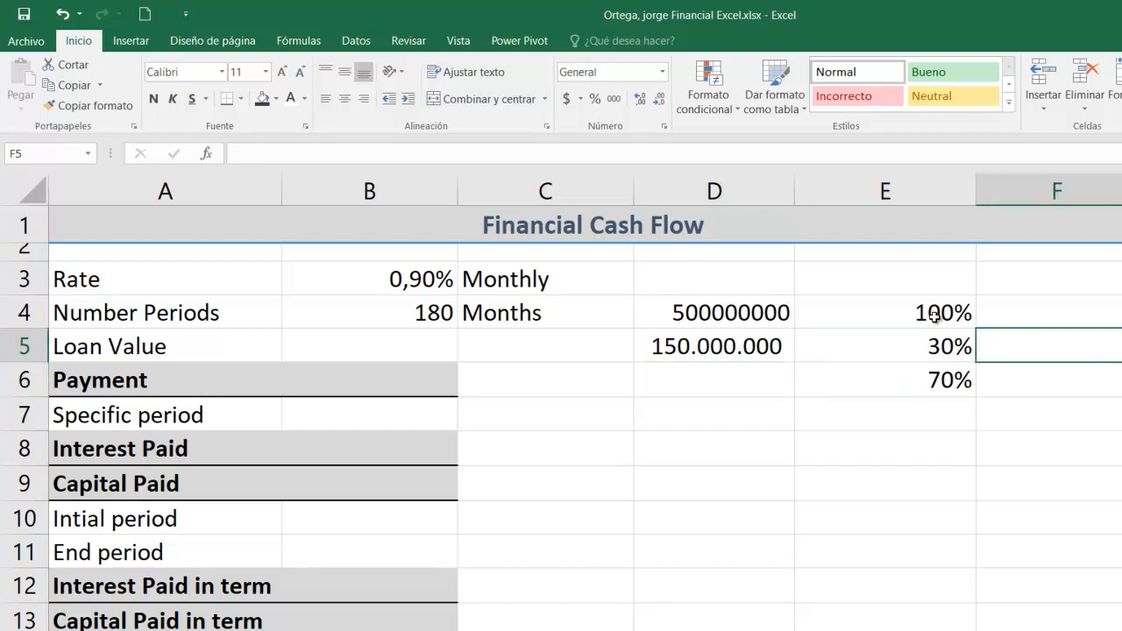
pyautogui.write('d')
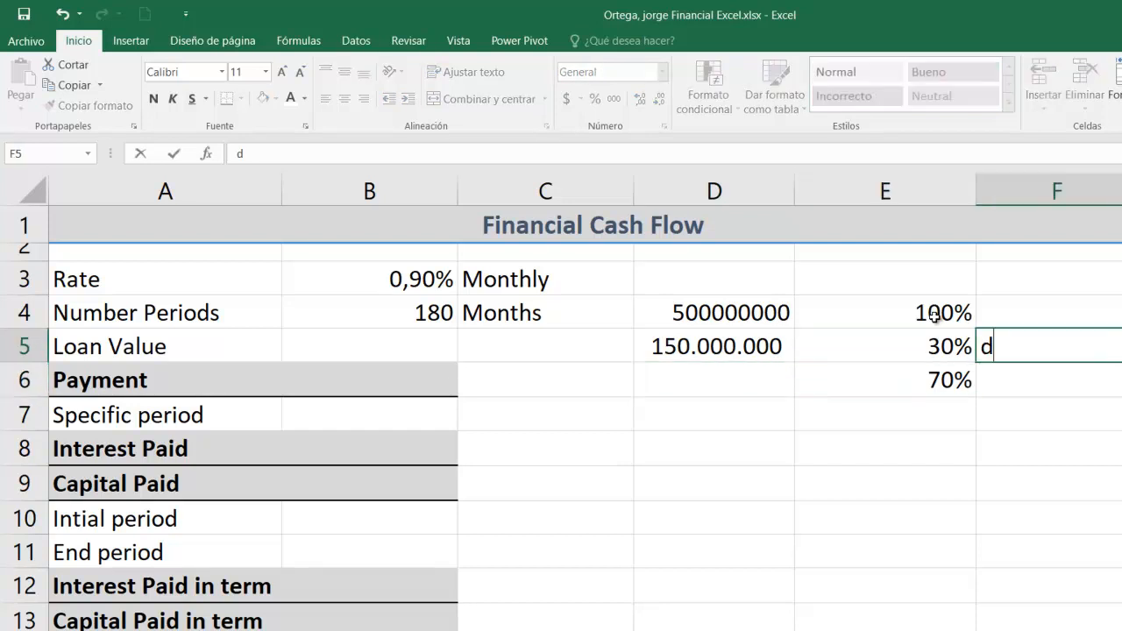
pyautogui.write('ownpayment')
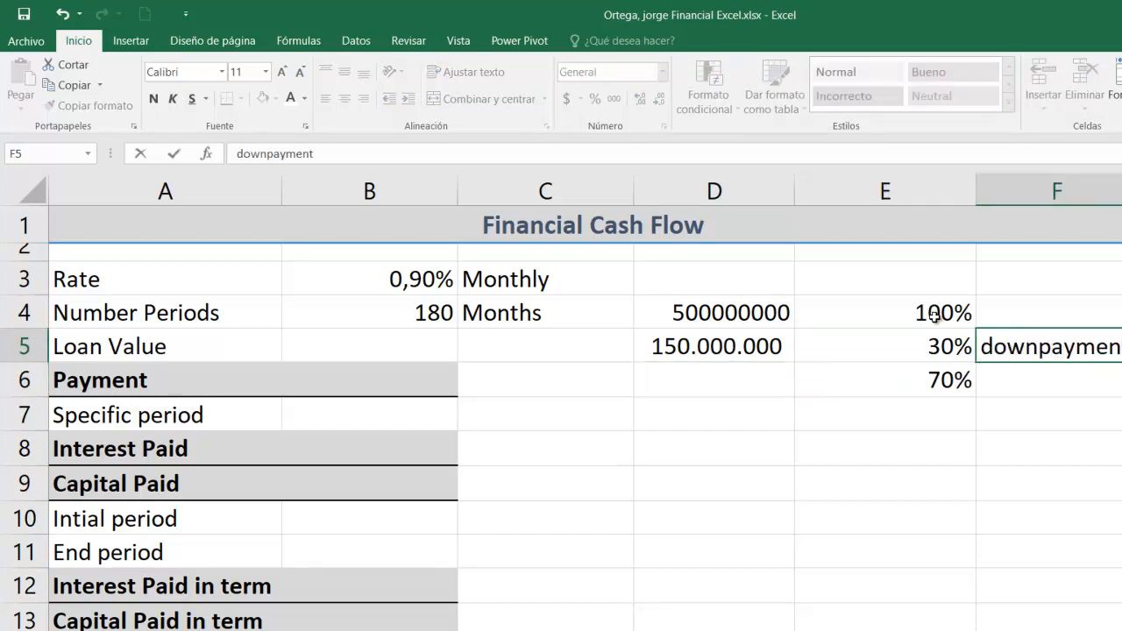
pyautogui.press('Return')
# Step: Calculate the 70% share in cell D6 with the formula +D4*E6
pyautogui.press('Left')
pyautogui.press('Up')
pyautogui.press('Left')
pyautogui.press('Down')
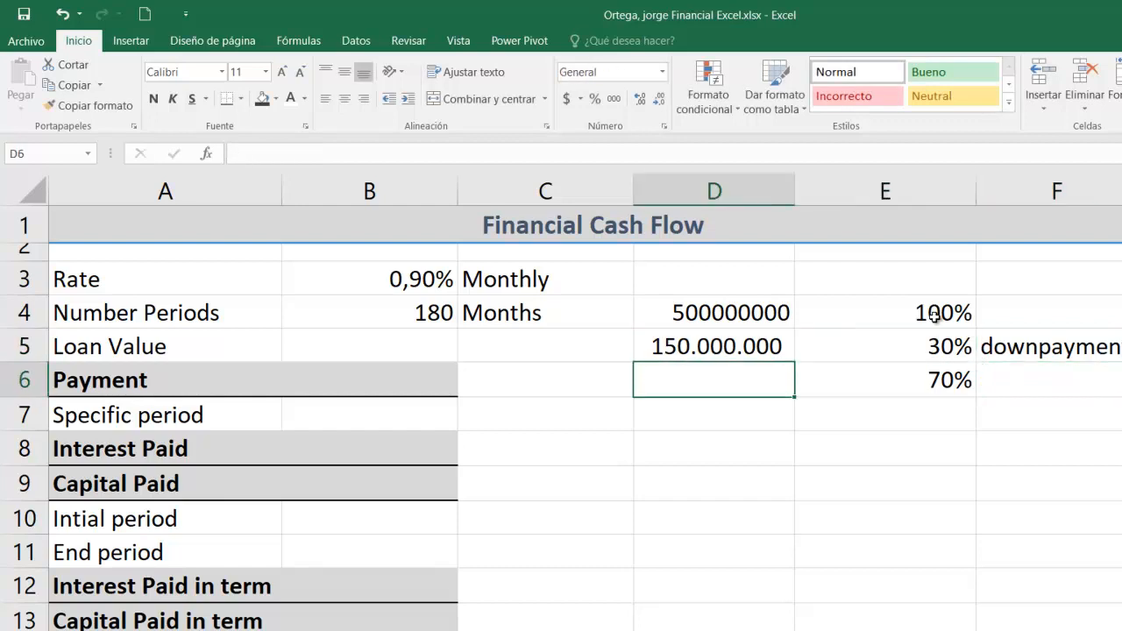
pyautogui.write('+')
pyautogui.press('Up')
pyautogui.press('Up')
pyautogui.write('*')
pyautogui.press('Right')
pyautogui.press('Return')
# Step: Label the 70% row "loan amount" in cell F6 and format the amounts in D4:D6 with thousands separators and no decimals
pyautogui.press('Up')
pyautogui.press('Right')
pyautogui.press('Right')
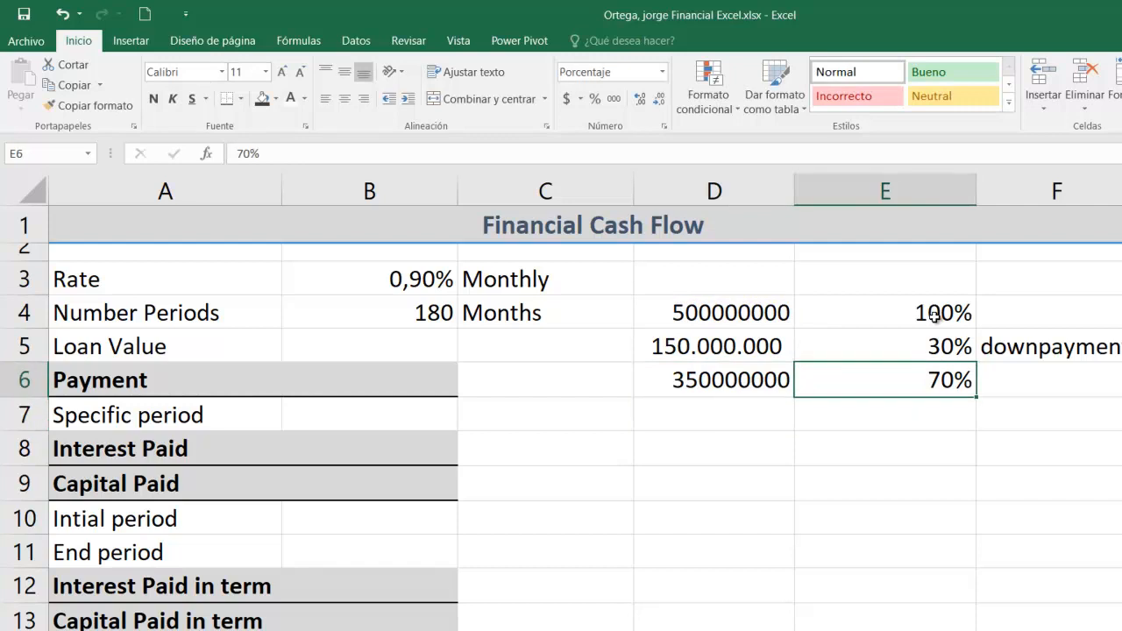
pyautogui.write('loan amount')
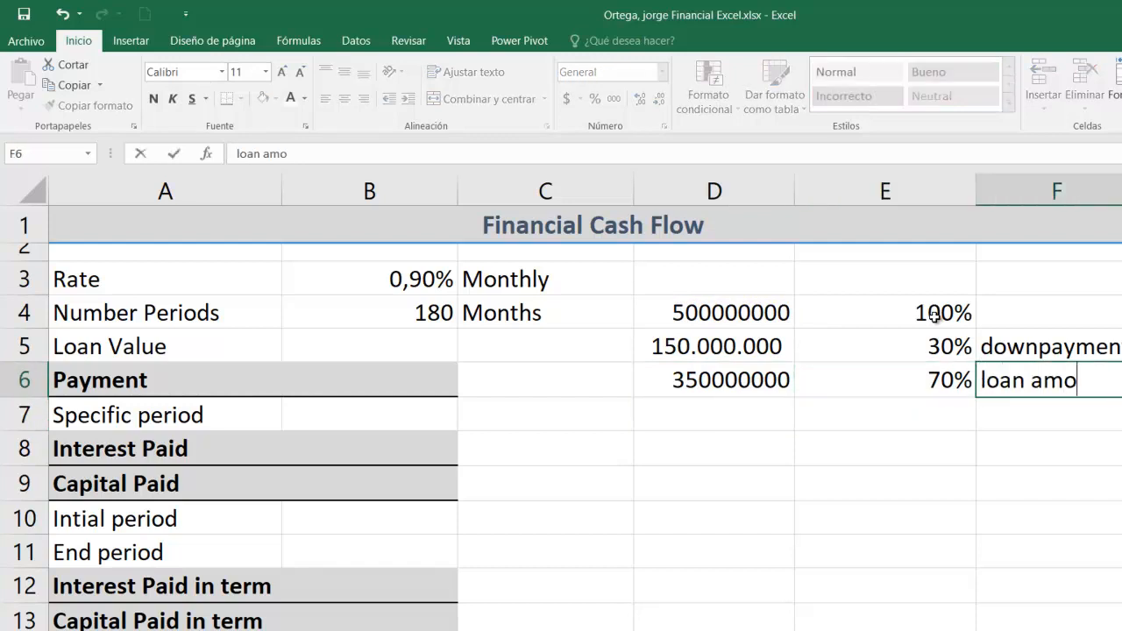
pyautogui.press('Return')
pyautogui.moveTo(753, 310); pyautogui.dragTo(753, 380)
pyautogui.click(613, 98)
# Step: Link the Loan Value in cell B5 to the loan amount with the formula +D6
pyautogui.click(395, 342)
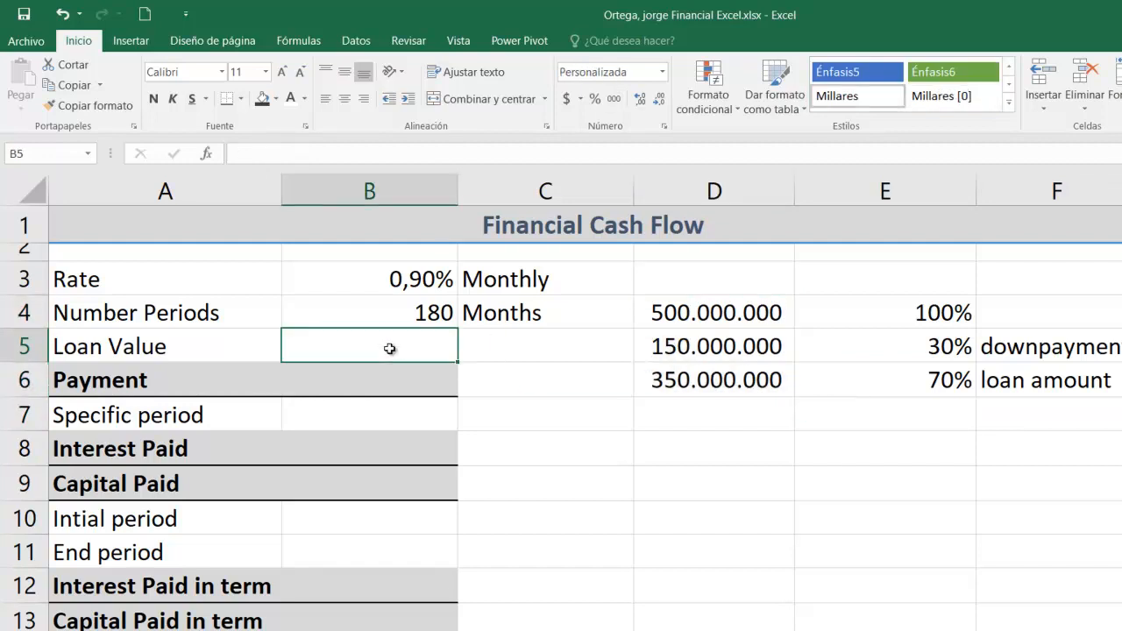
pyautogui.write('+')
pyautogui.press('Right')
pyautogui.press('Right')
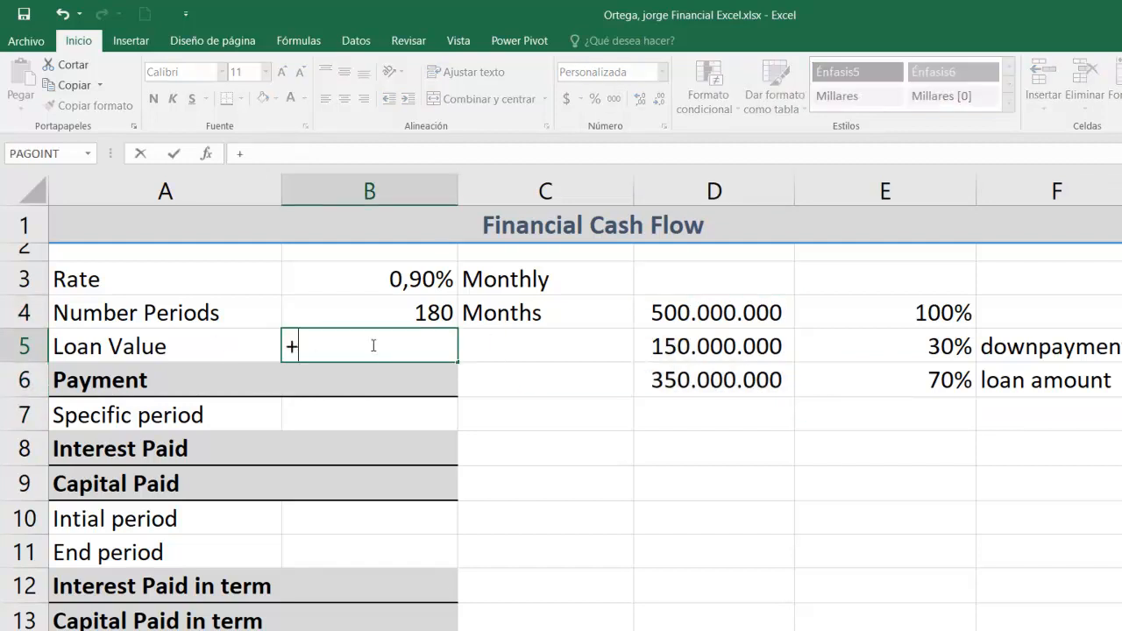
pyautogui.press('Down')
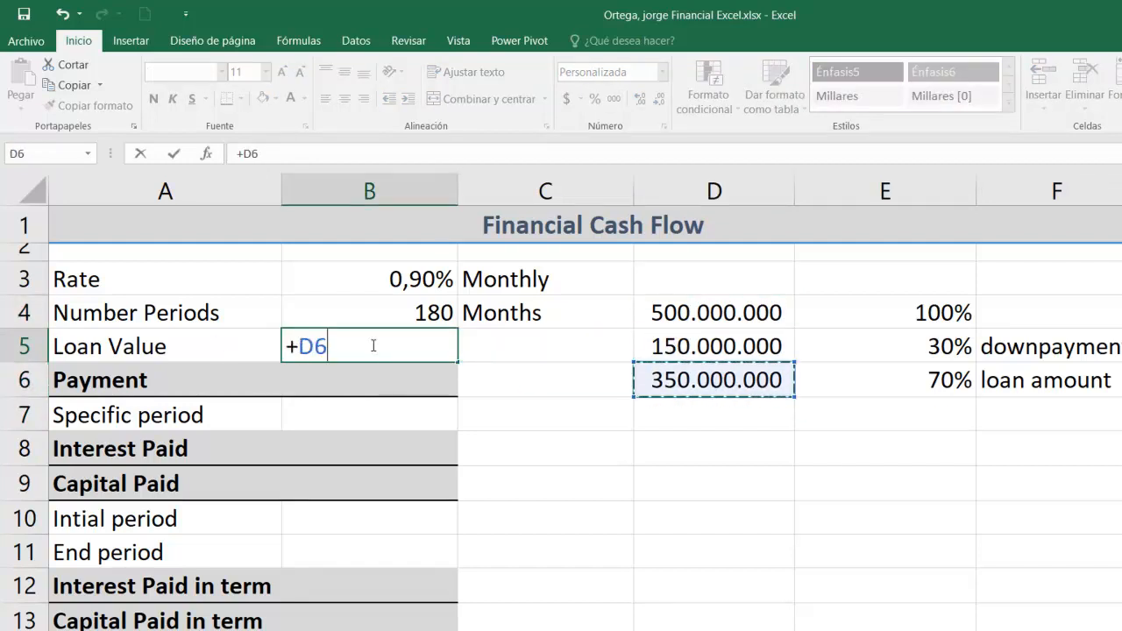
pyautogui.press('Return')
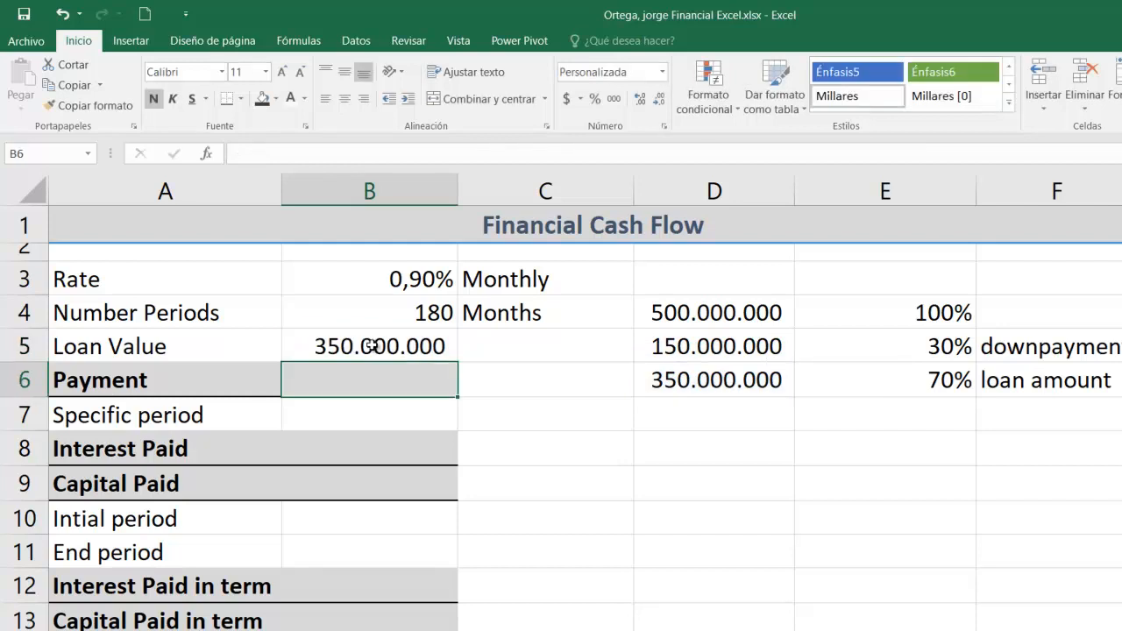
# Step: Calculate the loan payment in cell B6 with the formula =PAGO(B3;B4;B5;0;0)
pyautogui.scroll(3, 523, 394)
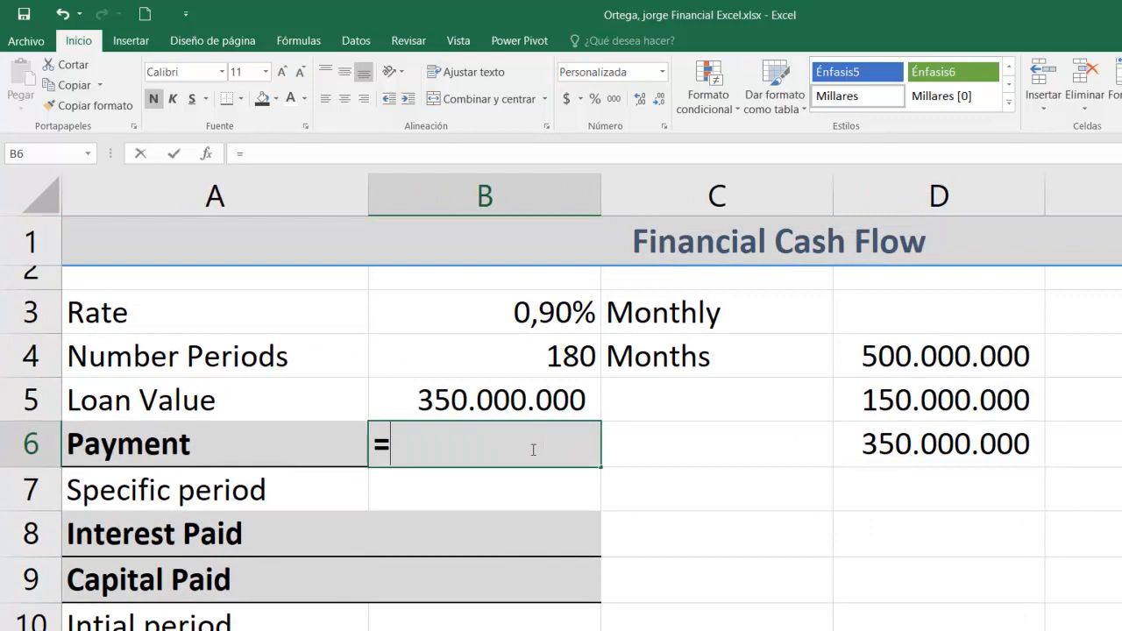
pyautogui.write('=PAGO(')
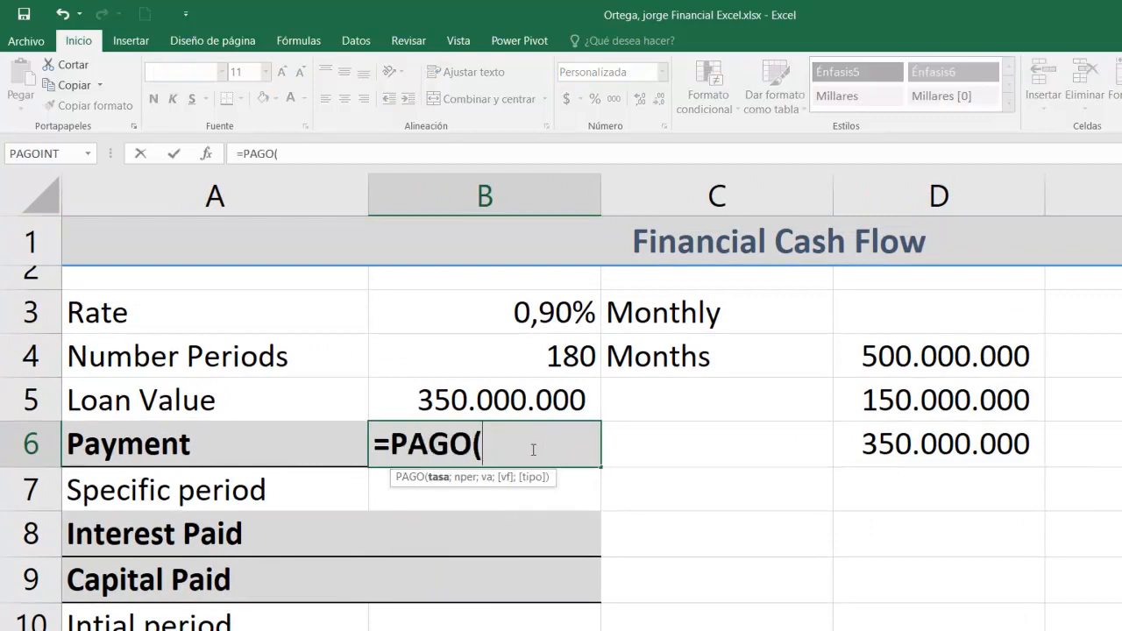
pyautogui.press('Up')
pyautogui.press('Up')
pyautogui.press('Up')
pyautogui.write(';')
pyautogui.press('Up')
pyautogui.press('Up')
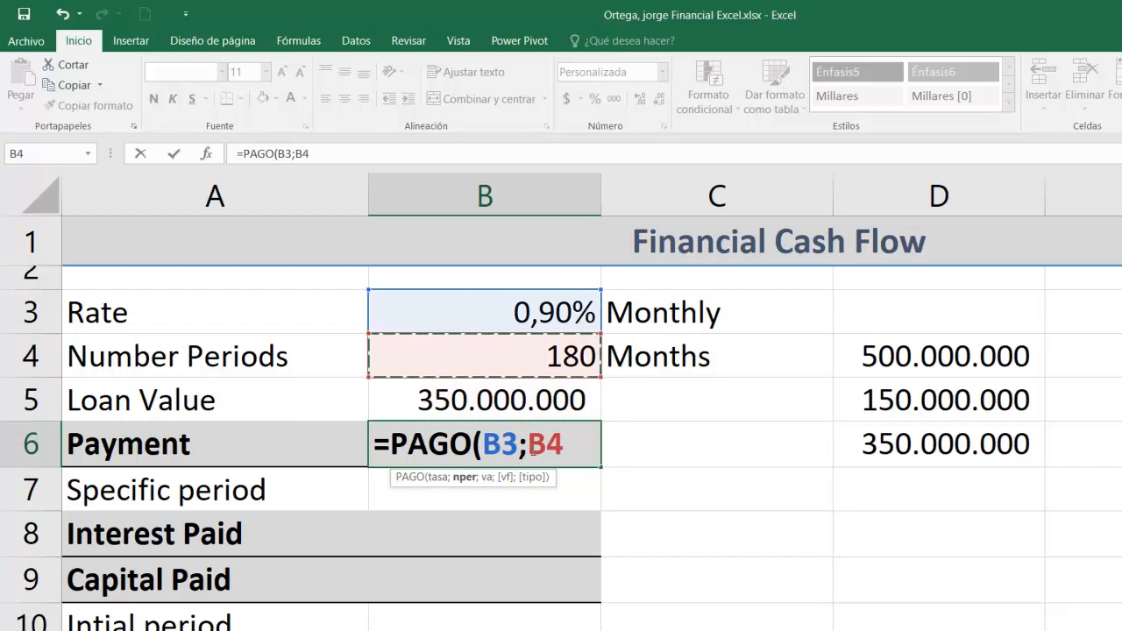
pyautogui.write(';')
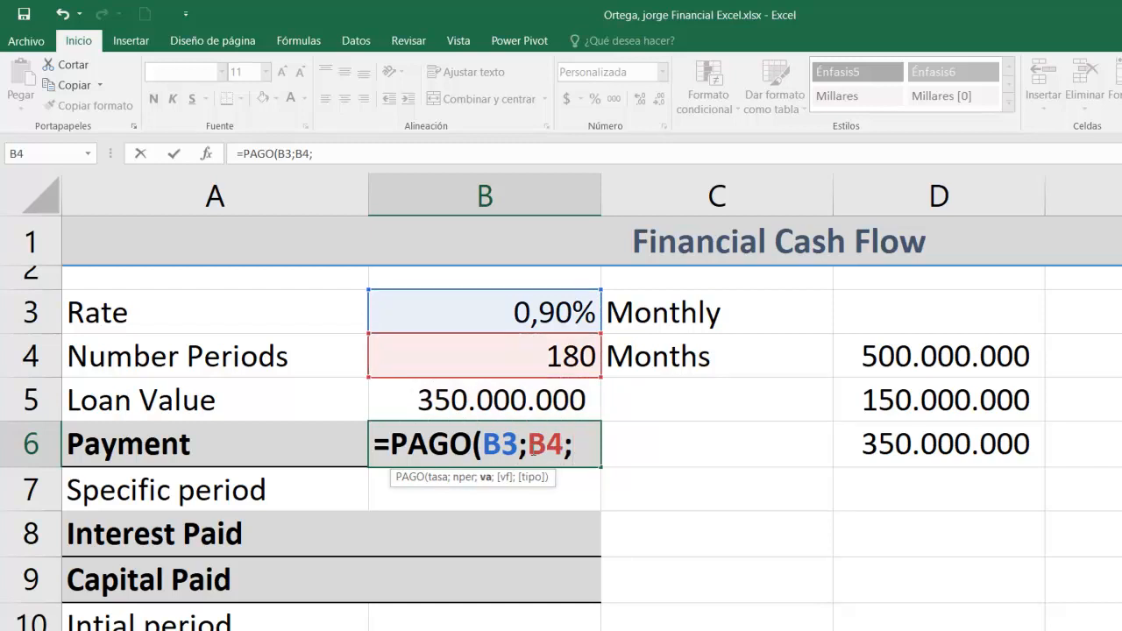
pyautogui.press('Up')
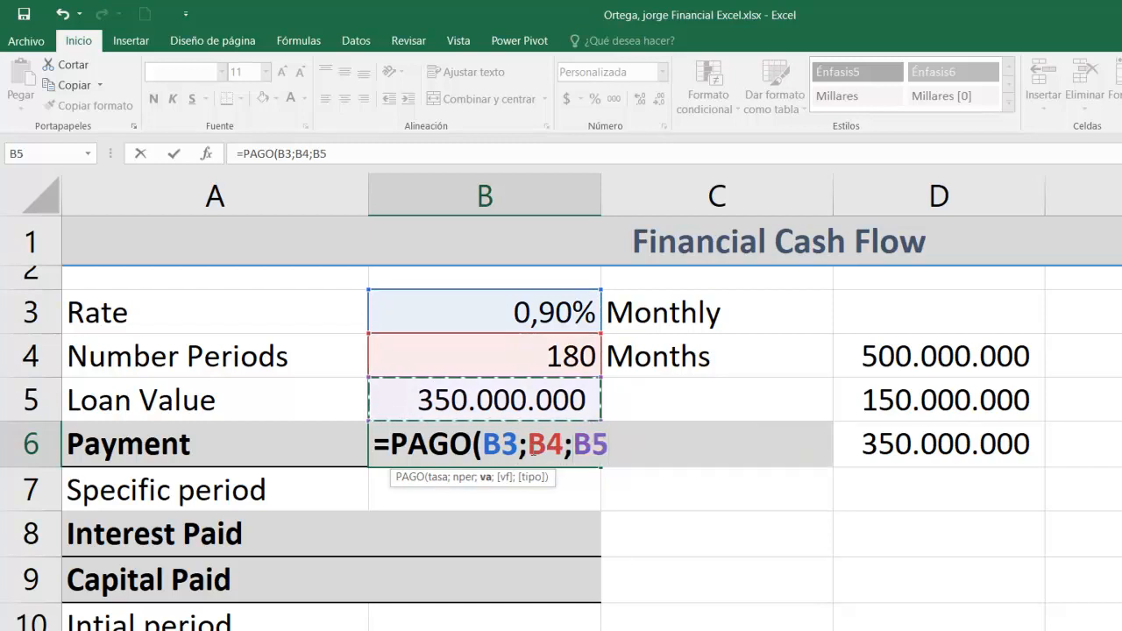
pyautogui.write(';')
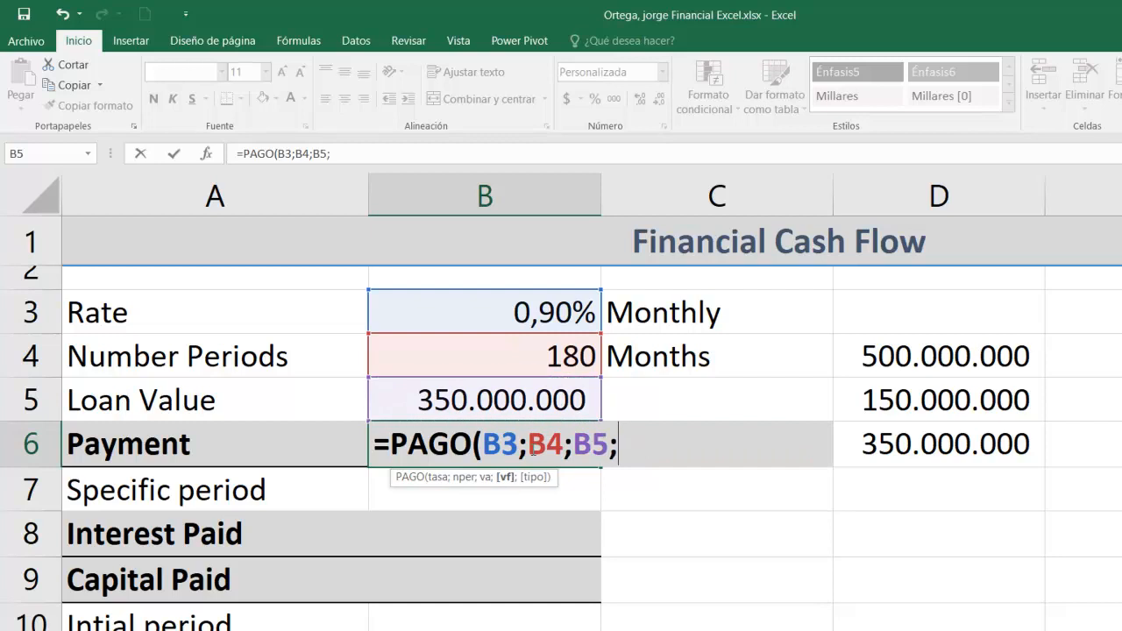
pyautogui.write('0')
pyautogui.write(';0')
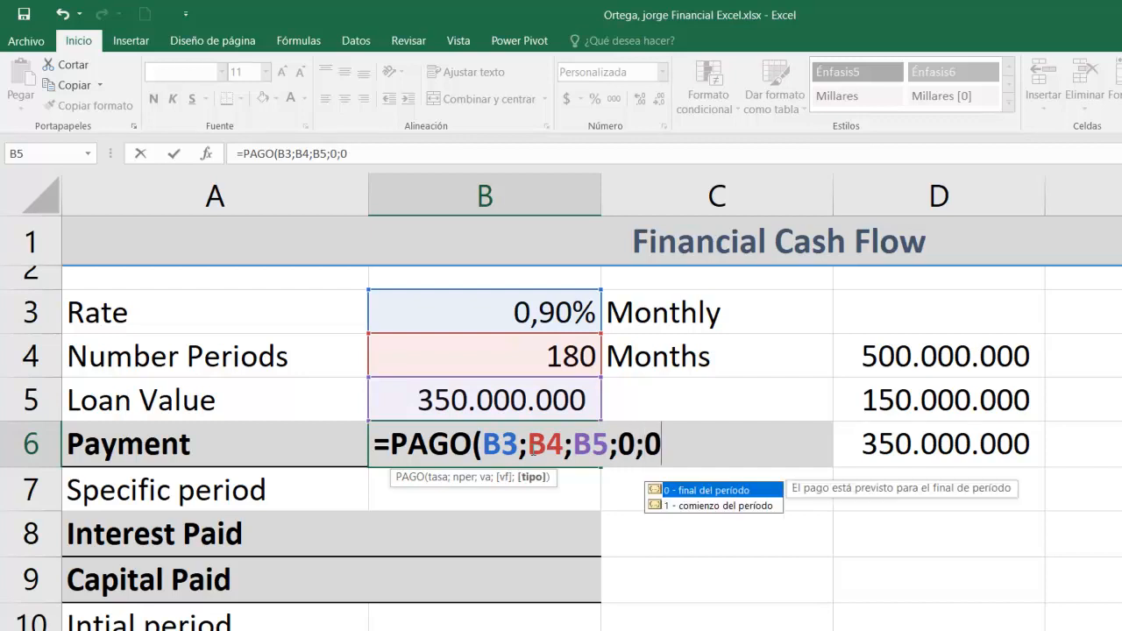
pyautogui.write(')')
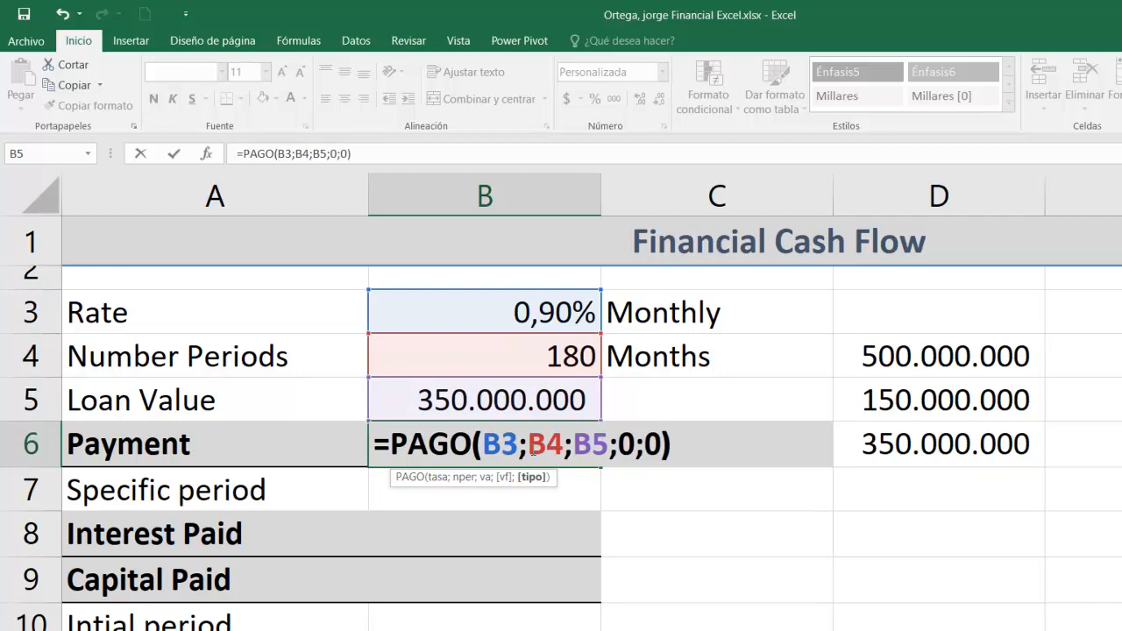
pyautogui.press('Return')
# Step: Reverse the sign of the Payment in cell B6 by changing its formula to =-PAGO(B3;B4;B5;0;0)
pyautogui.click(512, 444)
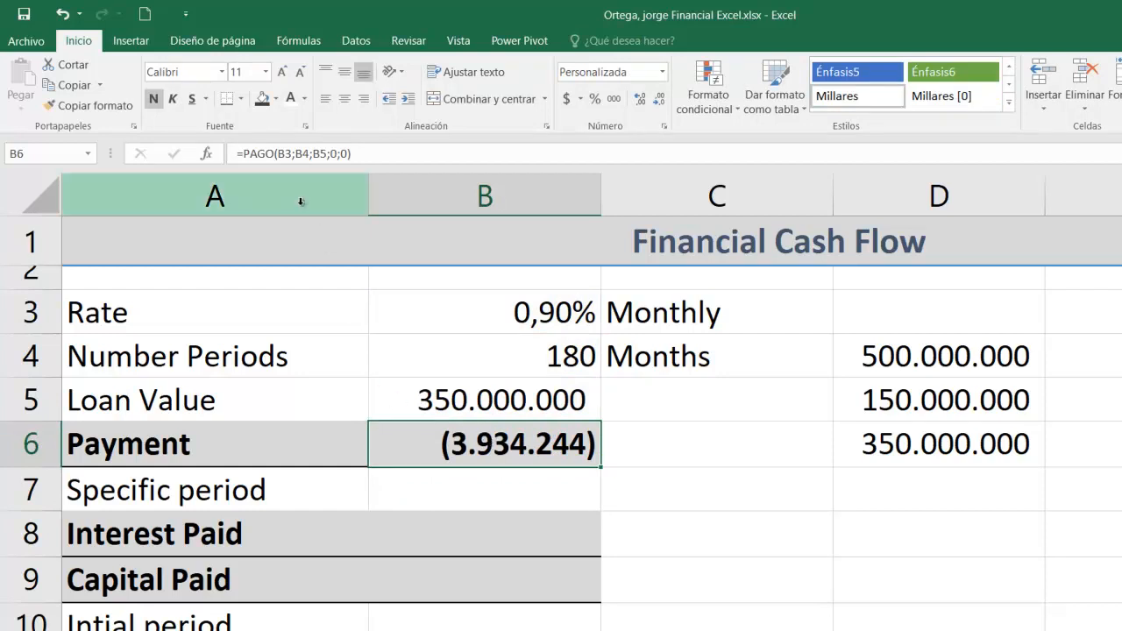
pyautogui.click(243, 153)
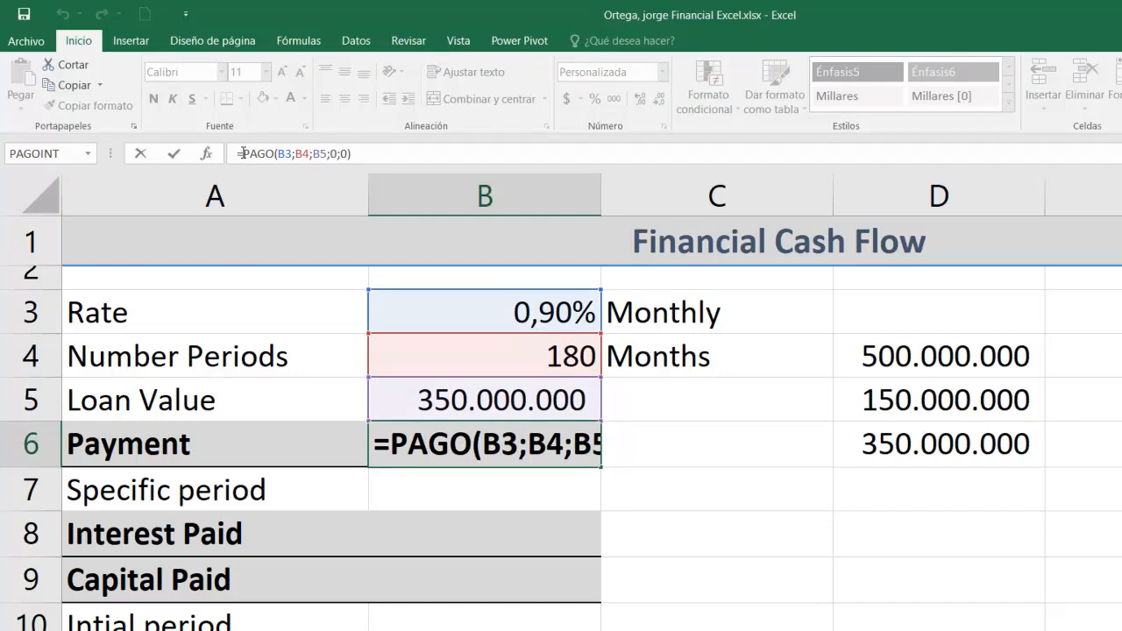
pyautogui.write('-')
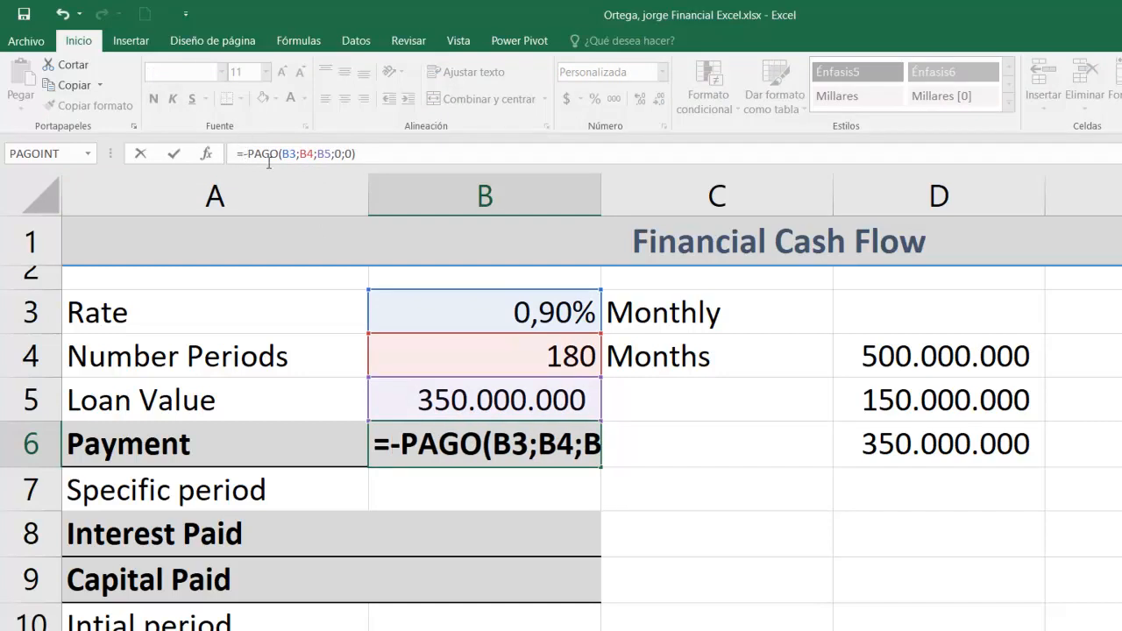
pyautogui.press('Return')
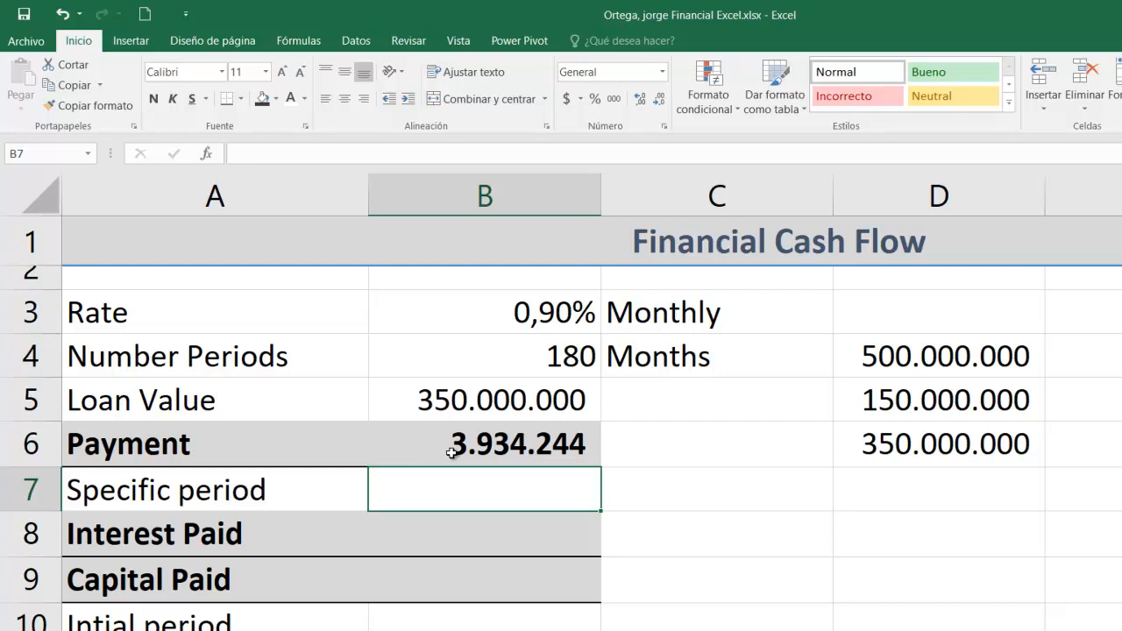
# Step: Set the Specific period in cell B7 to 1
pyautogui.click(504, 445)
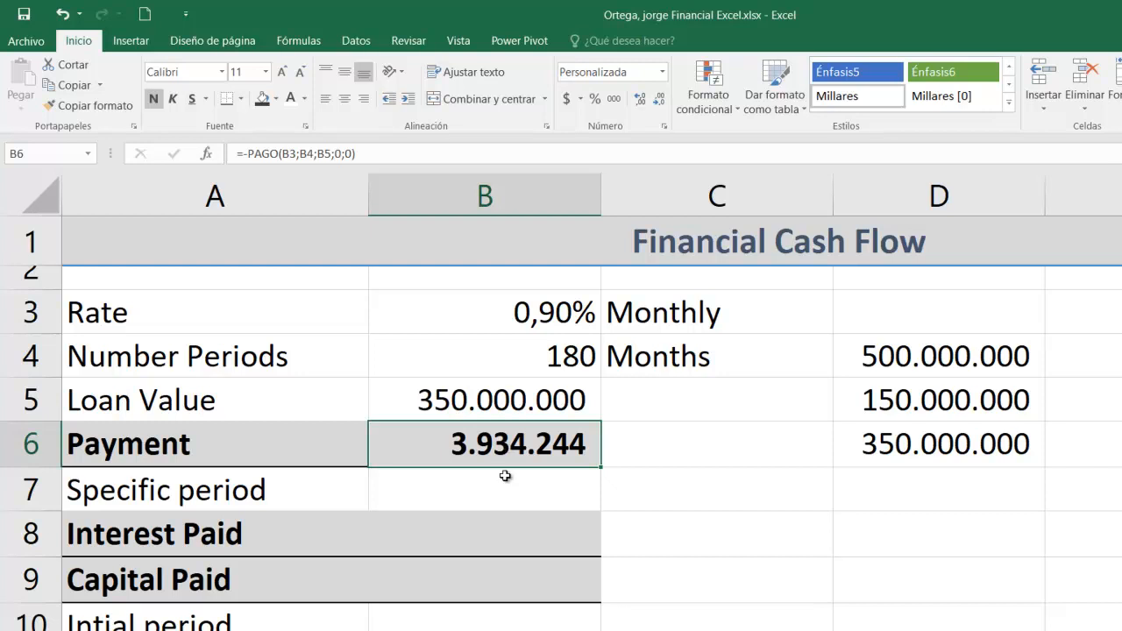
pyautogui.click(516, 537)
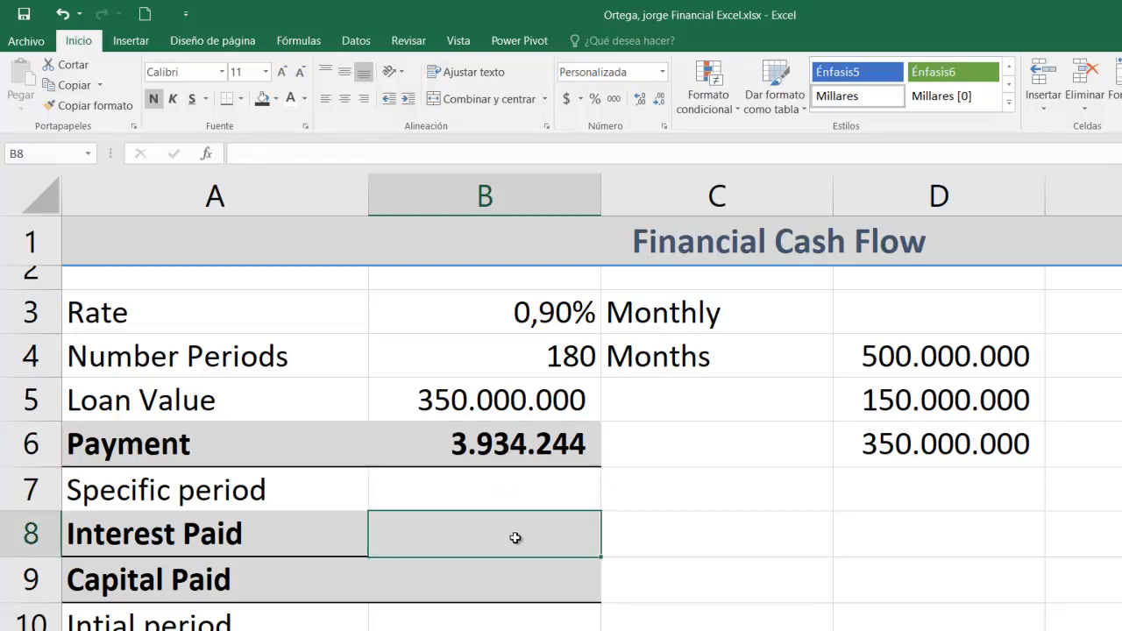
pyautogui.click(519, 587)
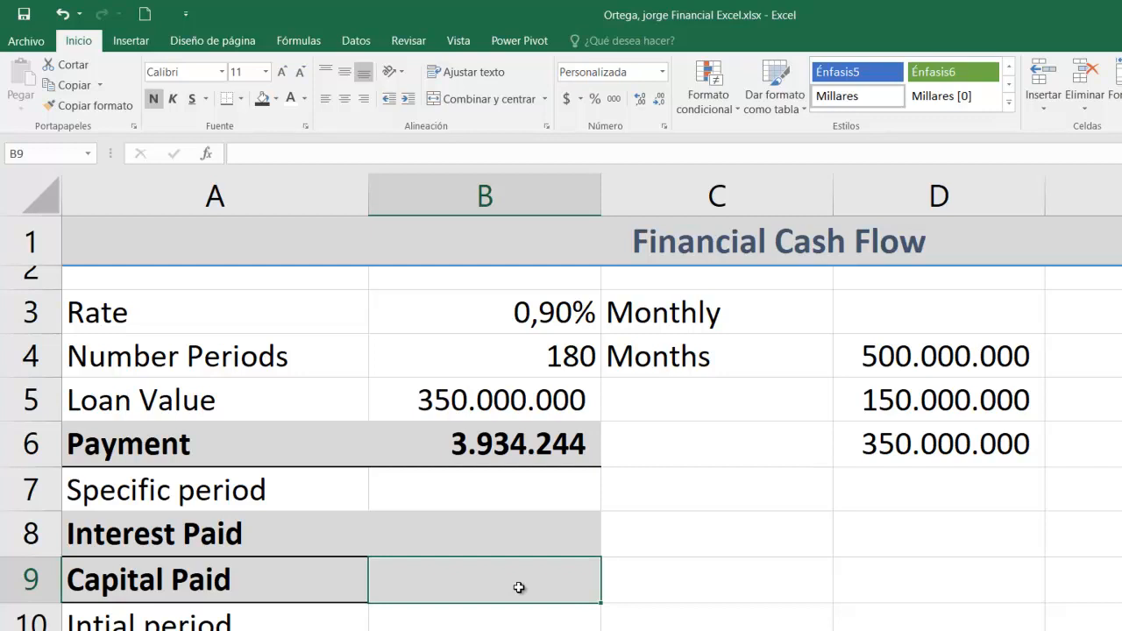
pyautogui.click(519, 493)
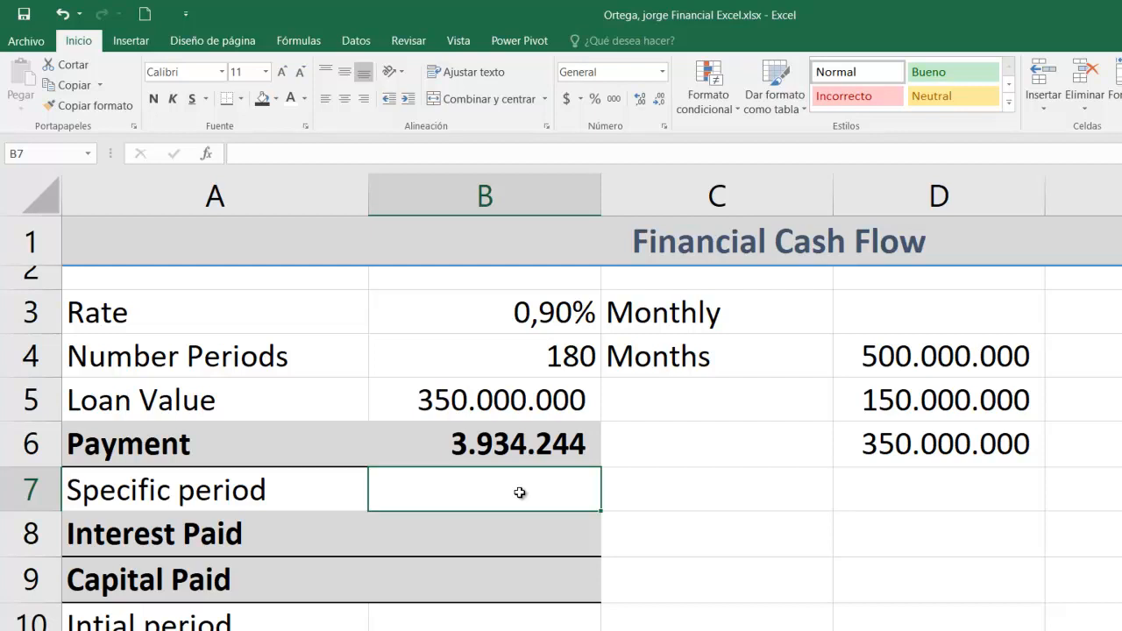
pyautogui.click(511, 462)
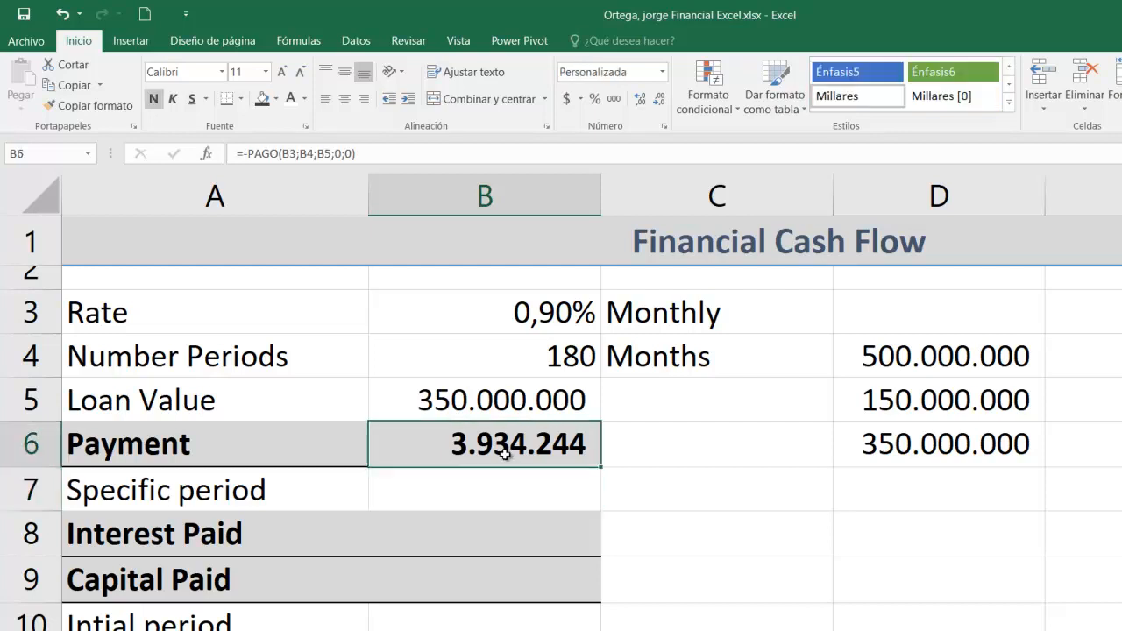
pyautogui.click(515, 495)
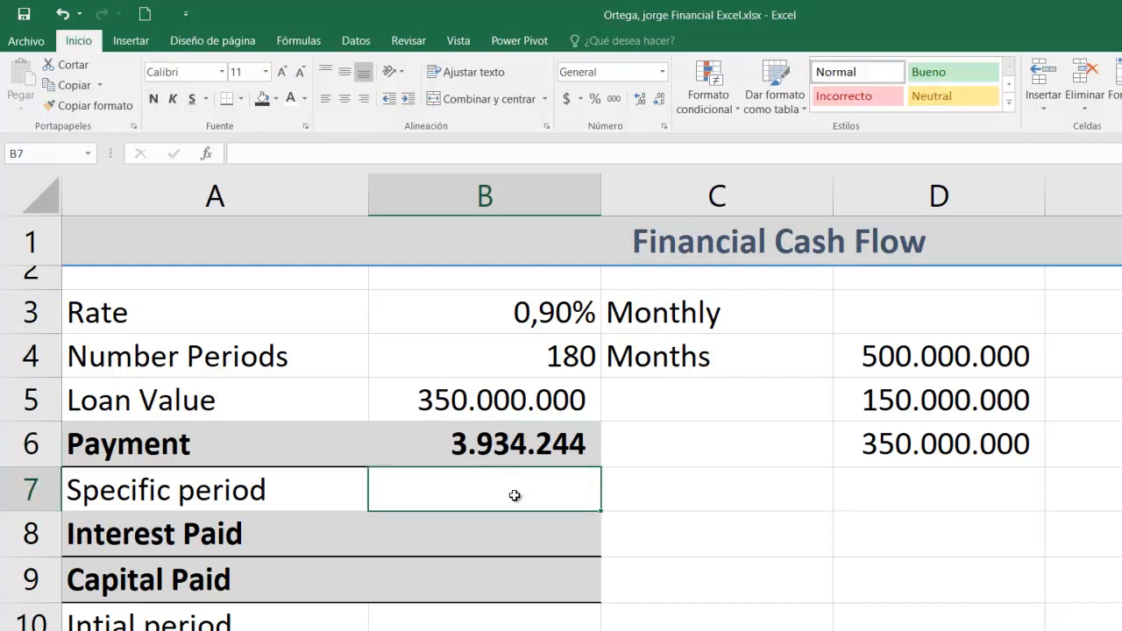
pyautogui.write('1')
pyautogui.press('Return')
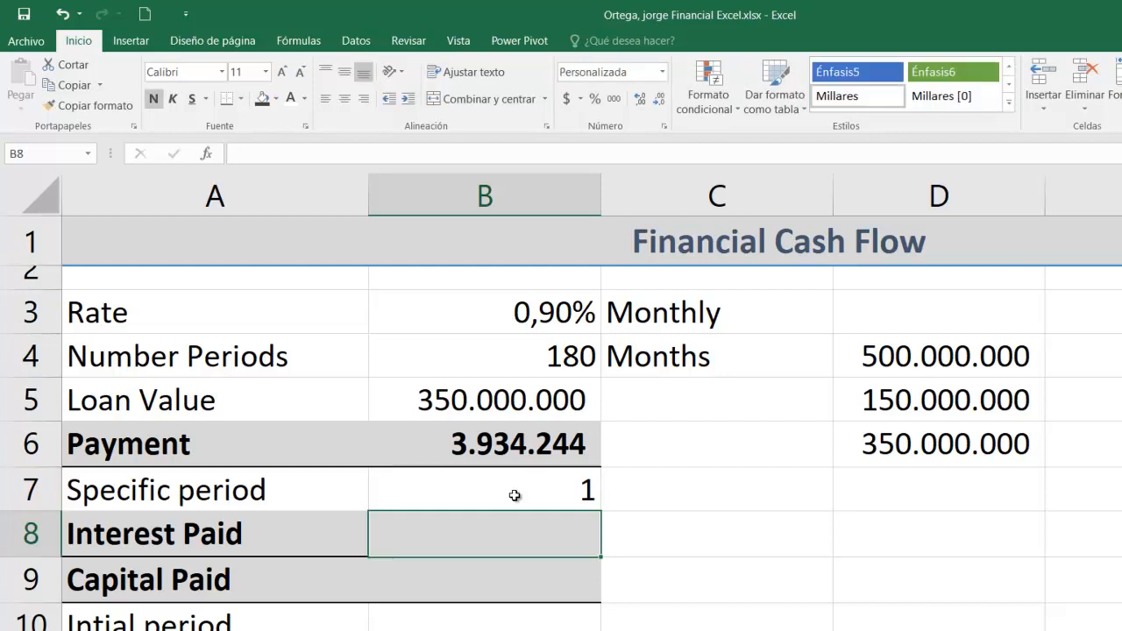
# Step: Calculate the Interest Paid in cell B8 with the formula =PAGOINT(B3;B7;B4;B5;0;0), dismissing the interrupting browser window and web page error
pyautogui.write('=PAGO')
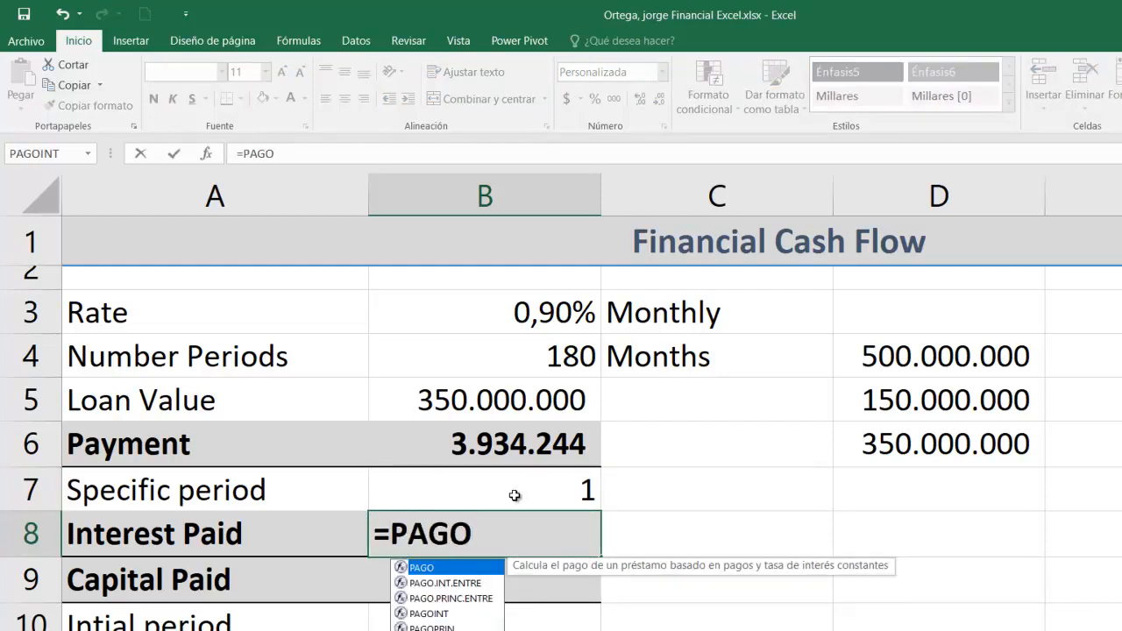
pyautogui.press('Down')
pyautogui.press('Down')
pyautogui.press('Down')
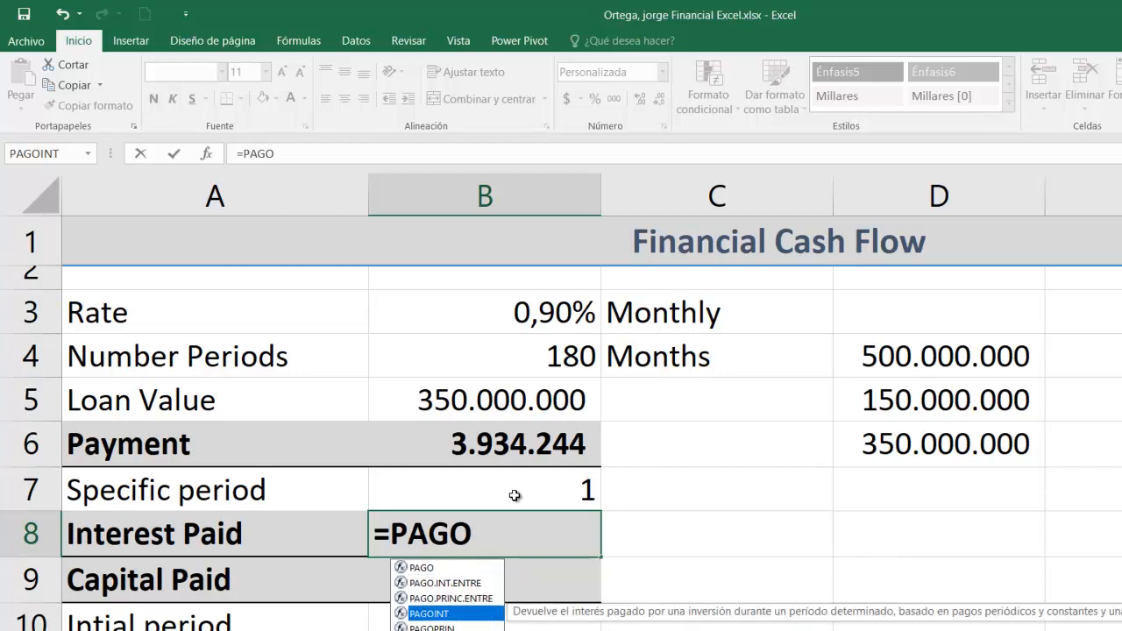
pyautogui.press('Tab')
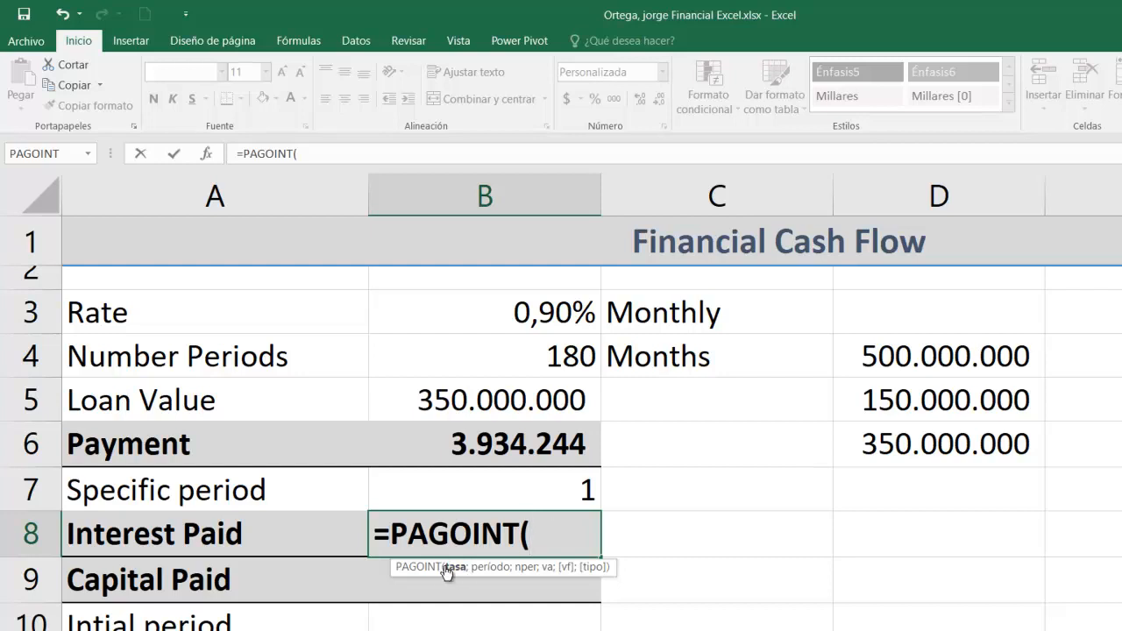
pyautogui.click(542, 317)
pyautogui.write(';')
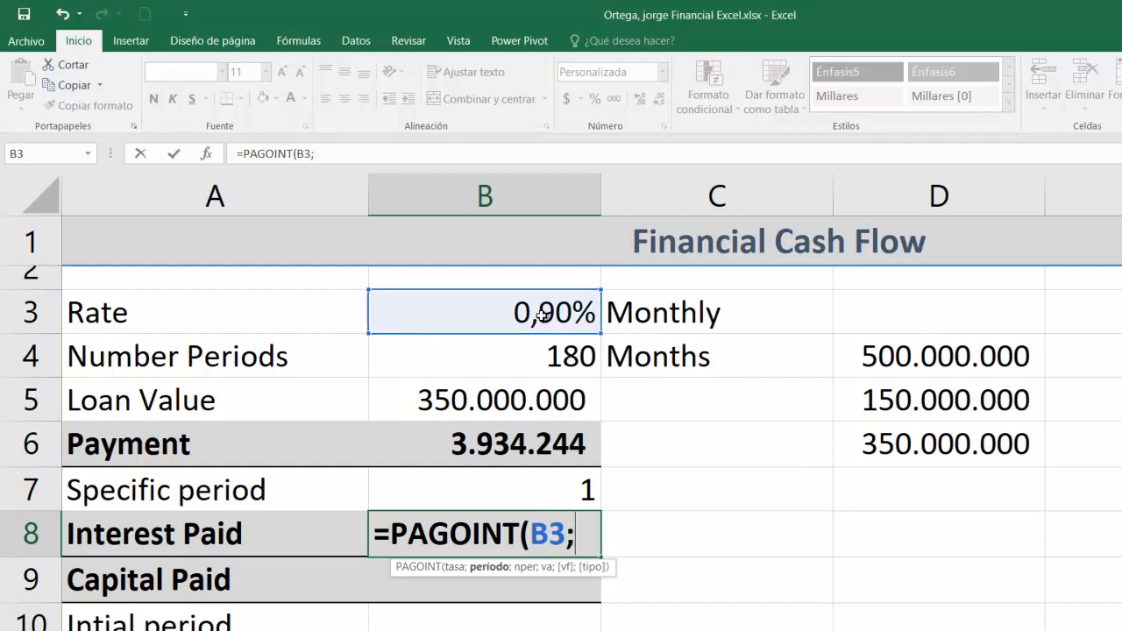
pyautogui.click(548, 491)
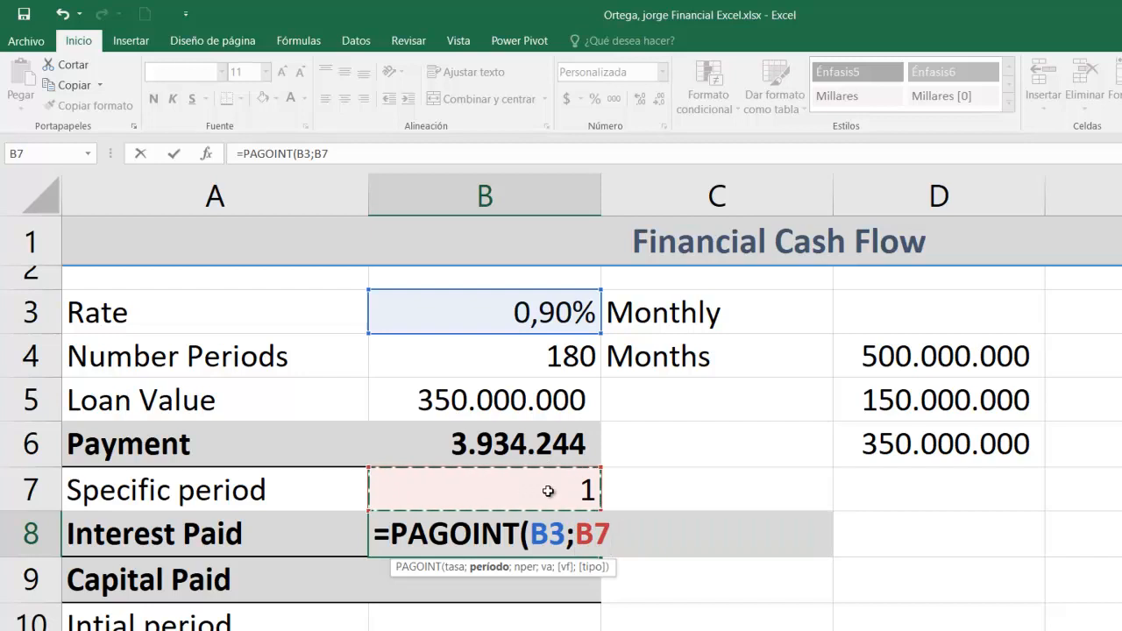
pyautogui.write(';')
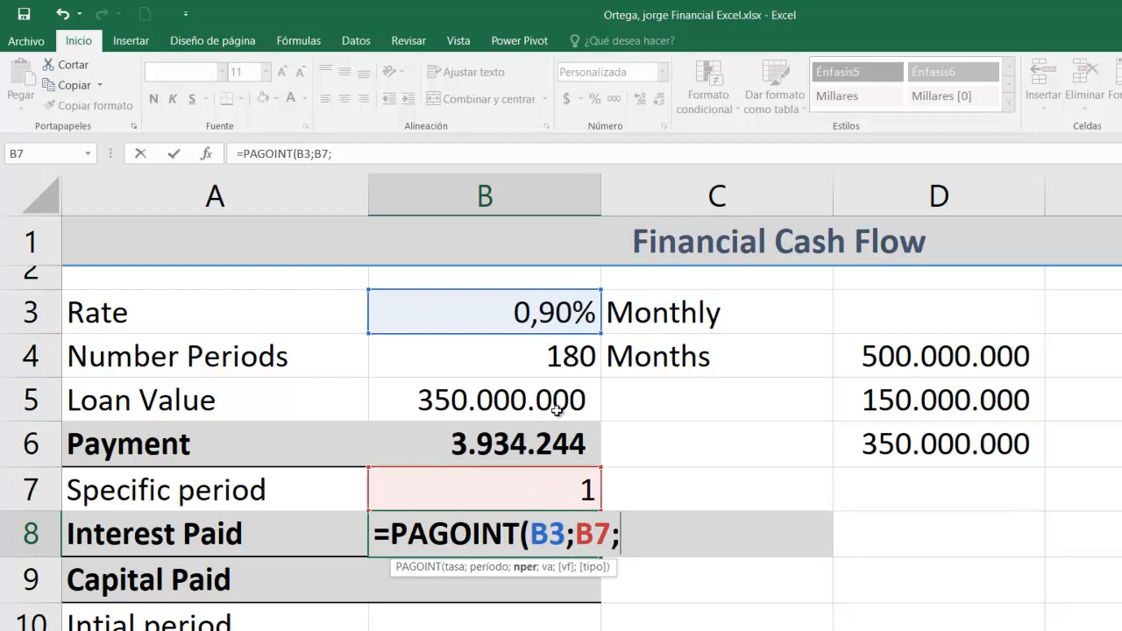
pyautogui.click(555, 351)
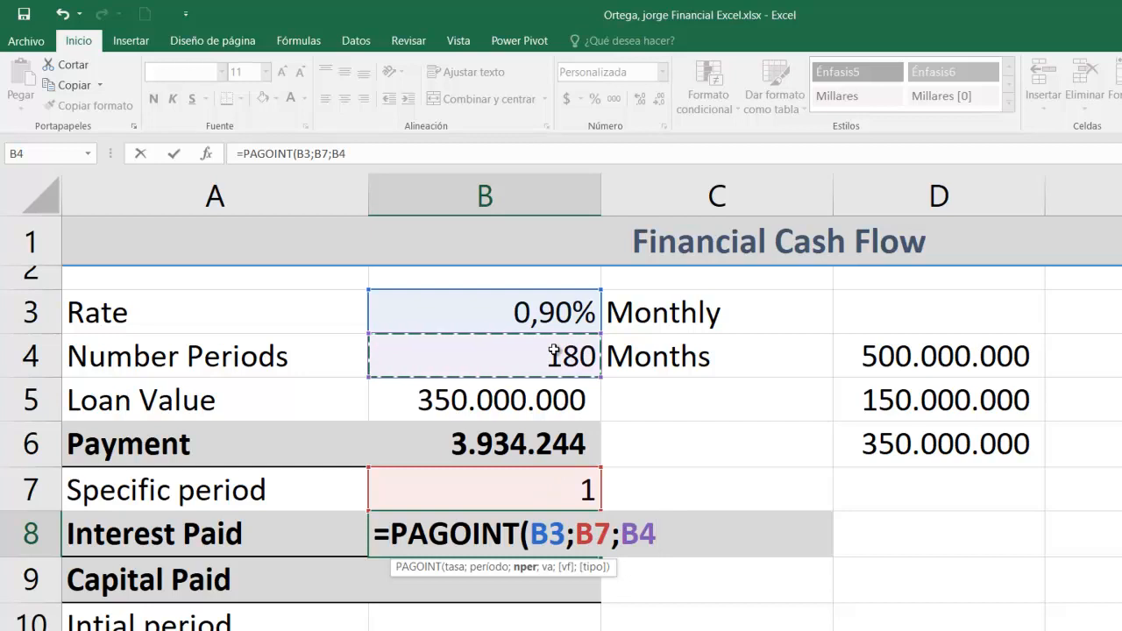
pyautogui.write(';')
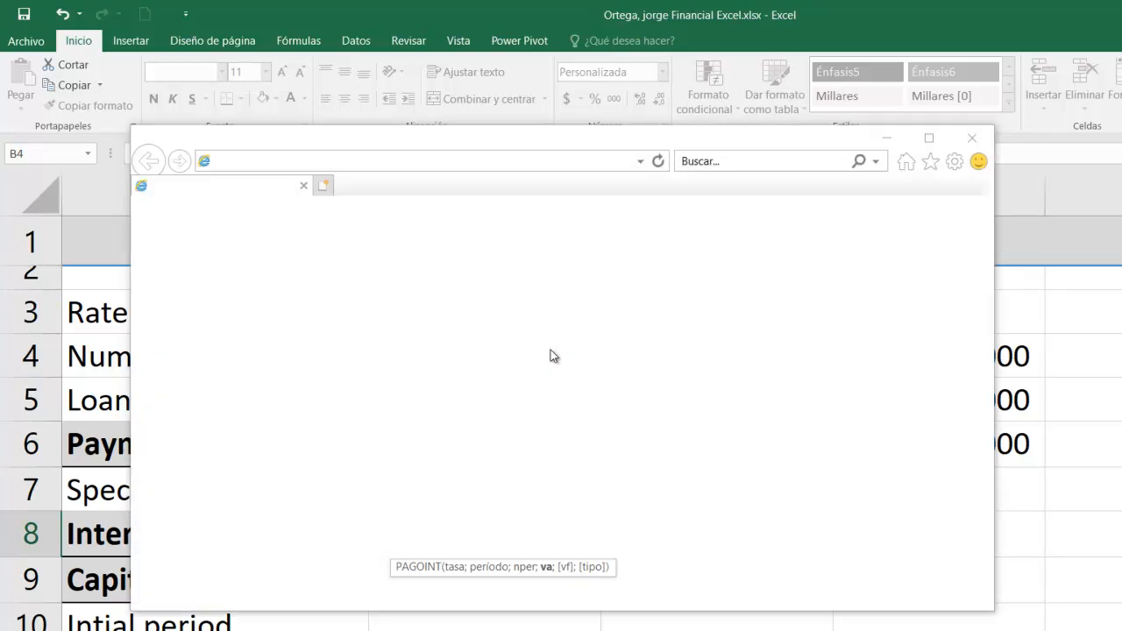
pyautogui.click(887, 140)
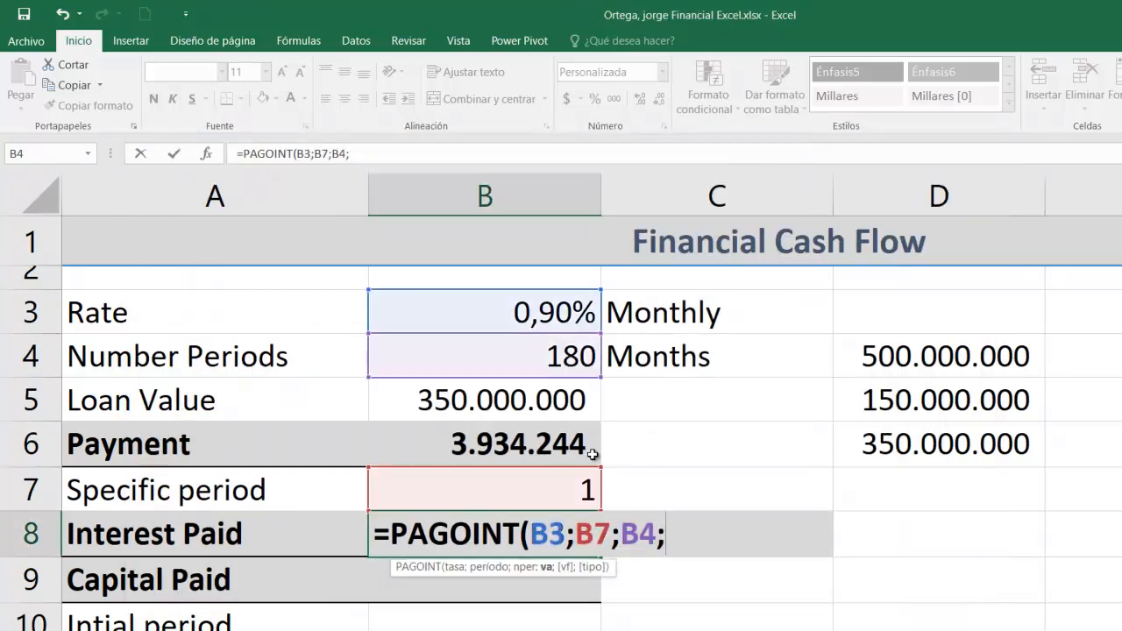
pyautogui.click(531, 397)
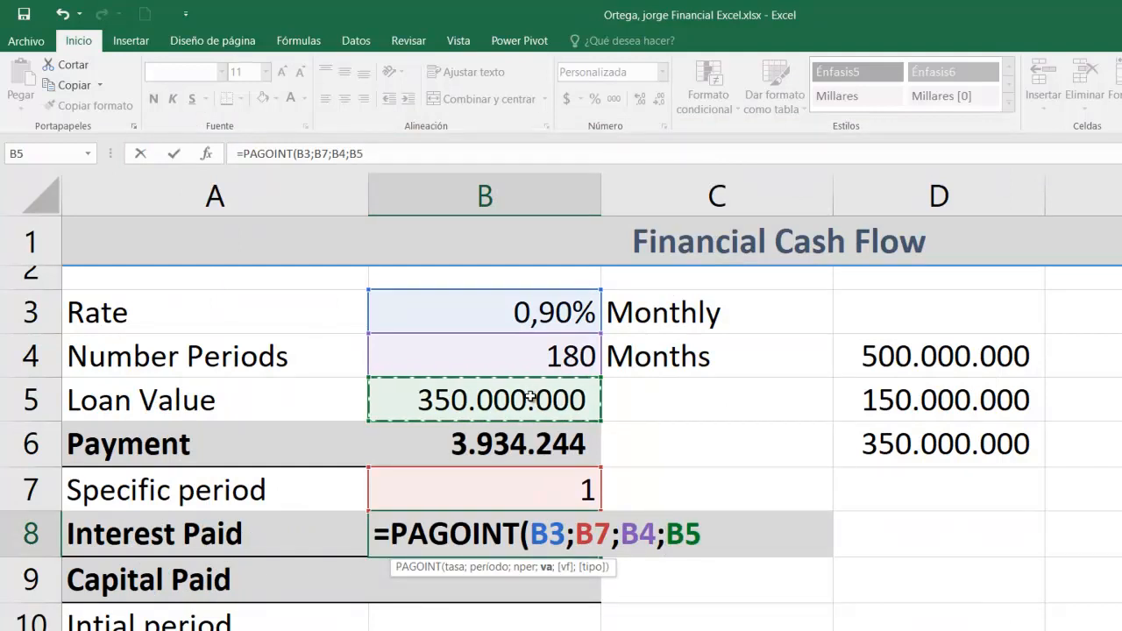
pyautogui.write(';0')
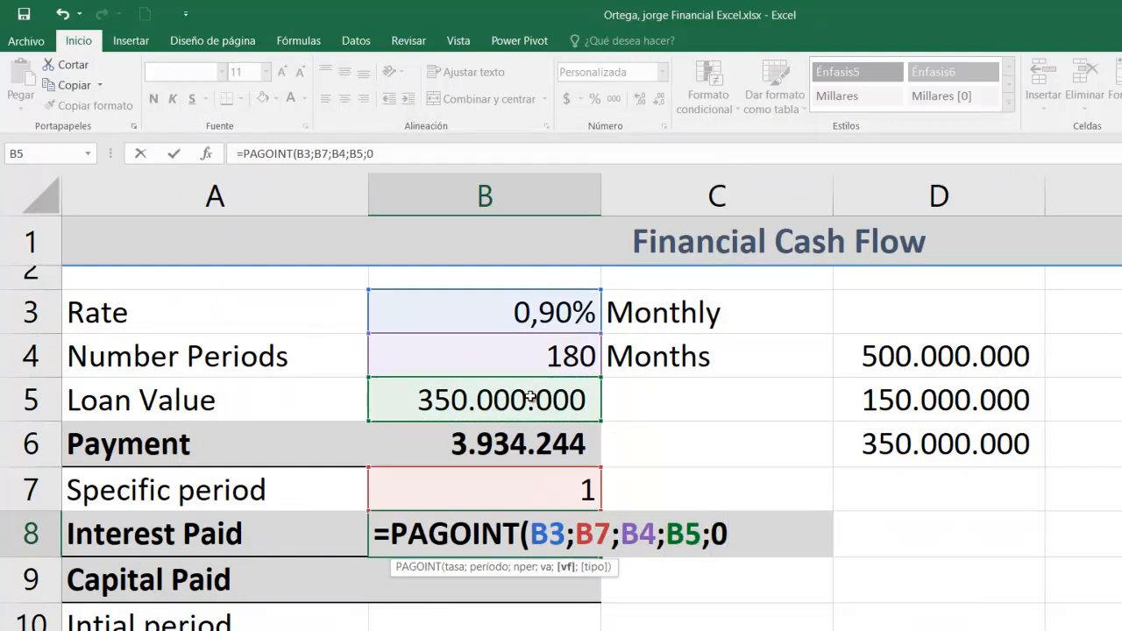
pyautogui.write(';0')
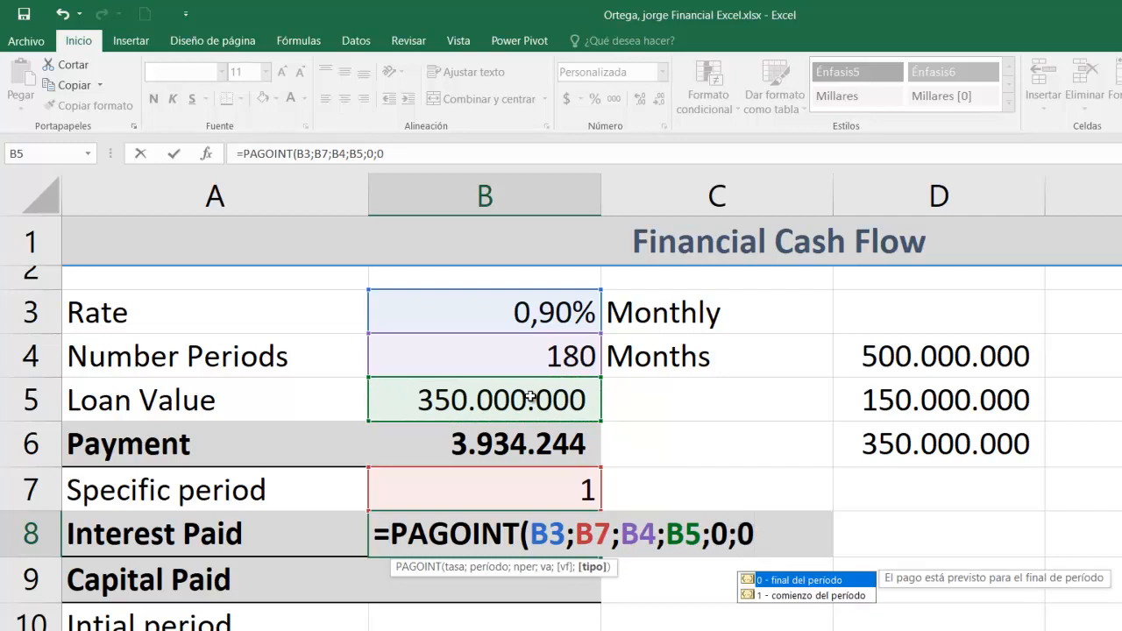
pyautogui.write(')')
pyautogui.press('Return')
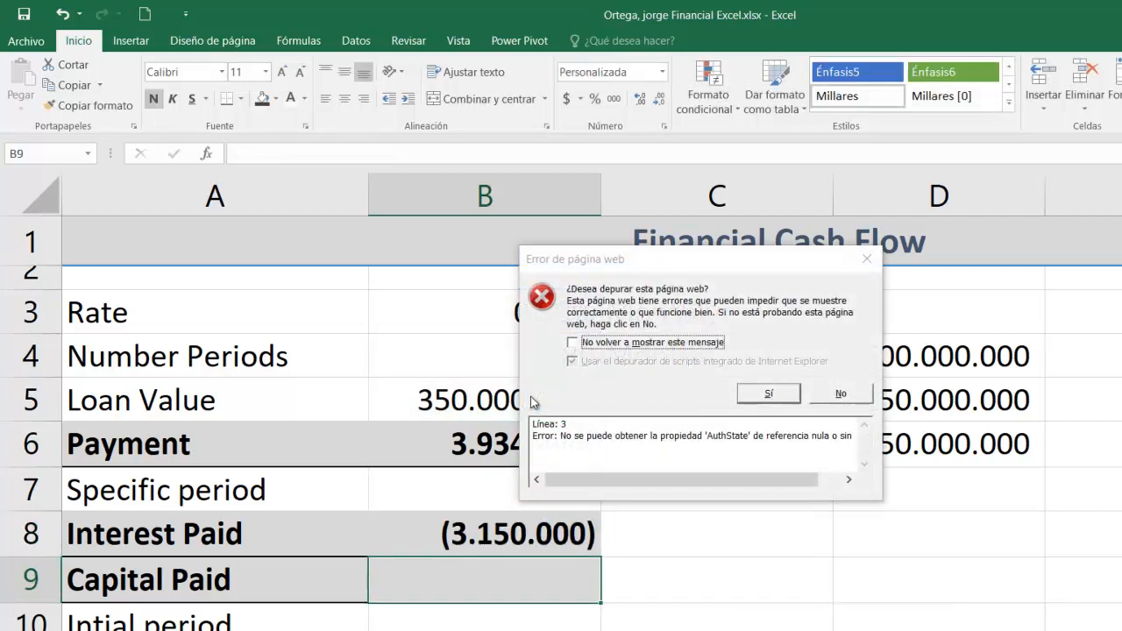
pyautogui.click(840, 393)
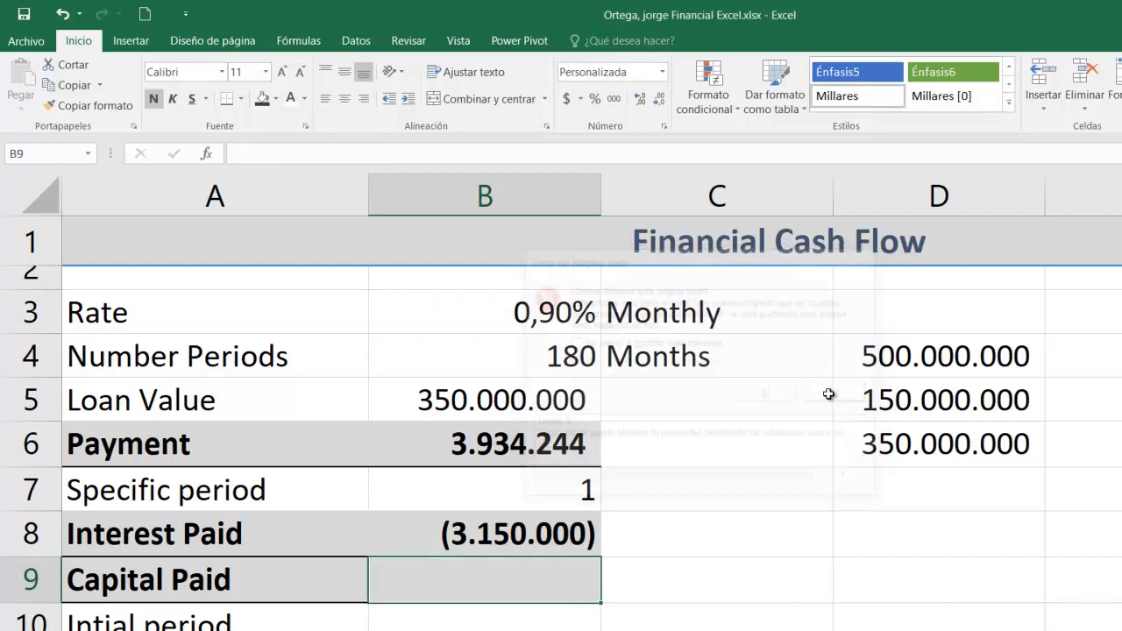
# Step: Calculate the Capital Paid in cell B9 with the formula =PAGOPRIN(B3;B7;B4;B5;0;0)
pyautogui.click(572, 528)
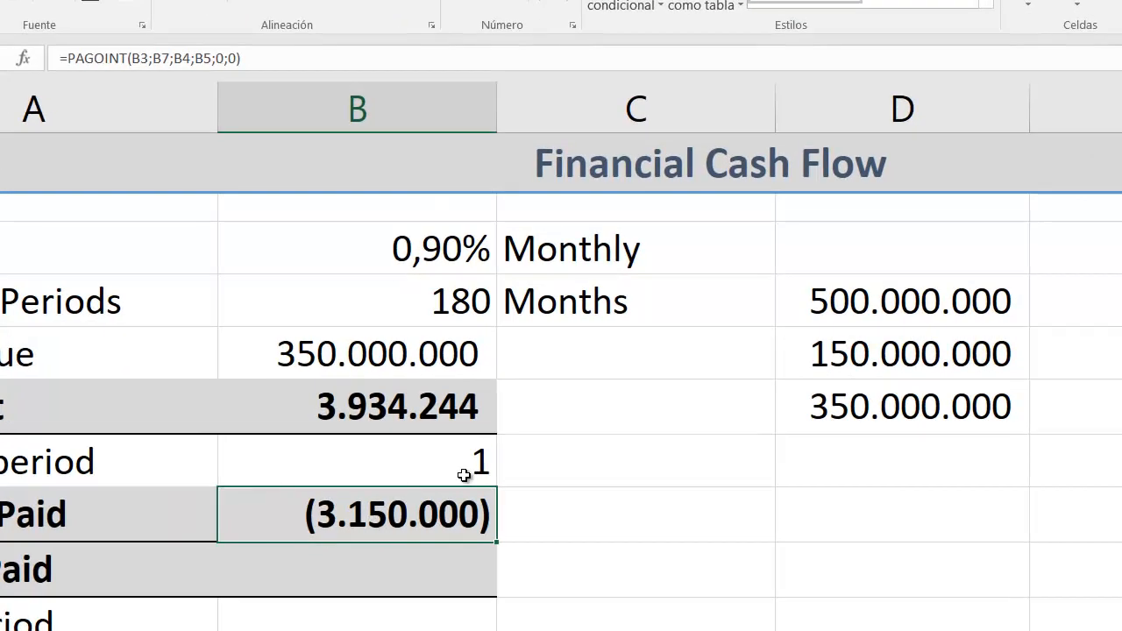
pyautogui.click(358, 572)
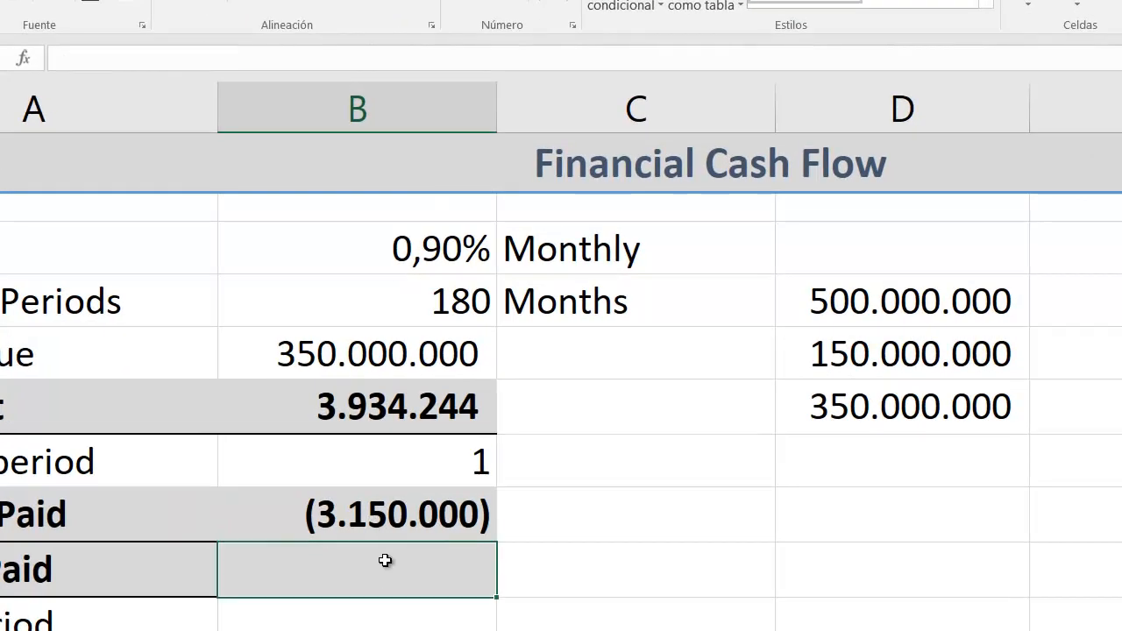
pyautogui.write('=PAG')
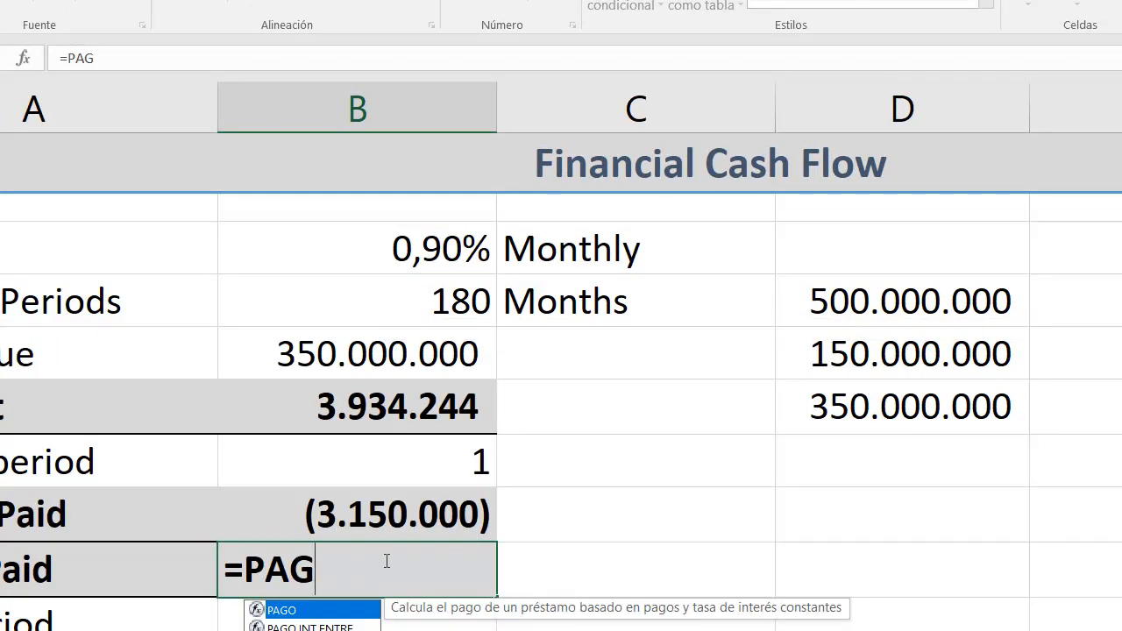
pyautogui.press('Down')
pyautogui.press('Down')
pyautogui.press('Down')
pyautogui.press('Down')
pyautogui.press('Tab')
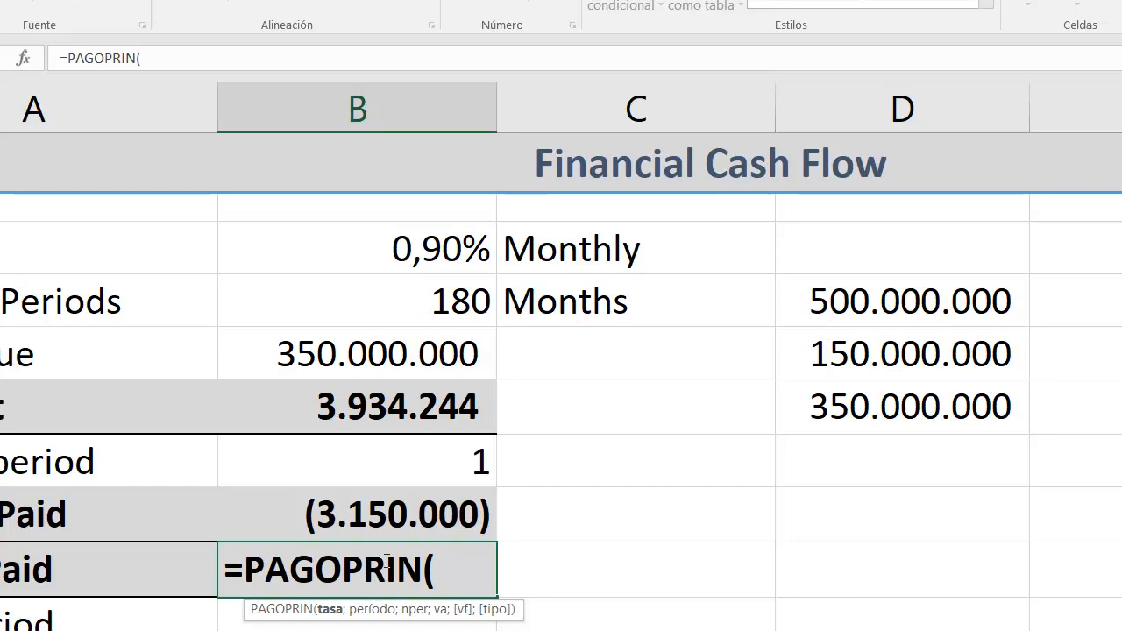
pyautogui.press('Up')
pyautogui.press('Up')
pyautogui.press('Up')
pyautogui.press('Up')
pyautogui.press('Up')
pyautogui.press('Up')
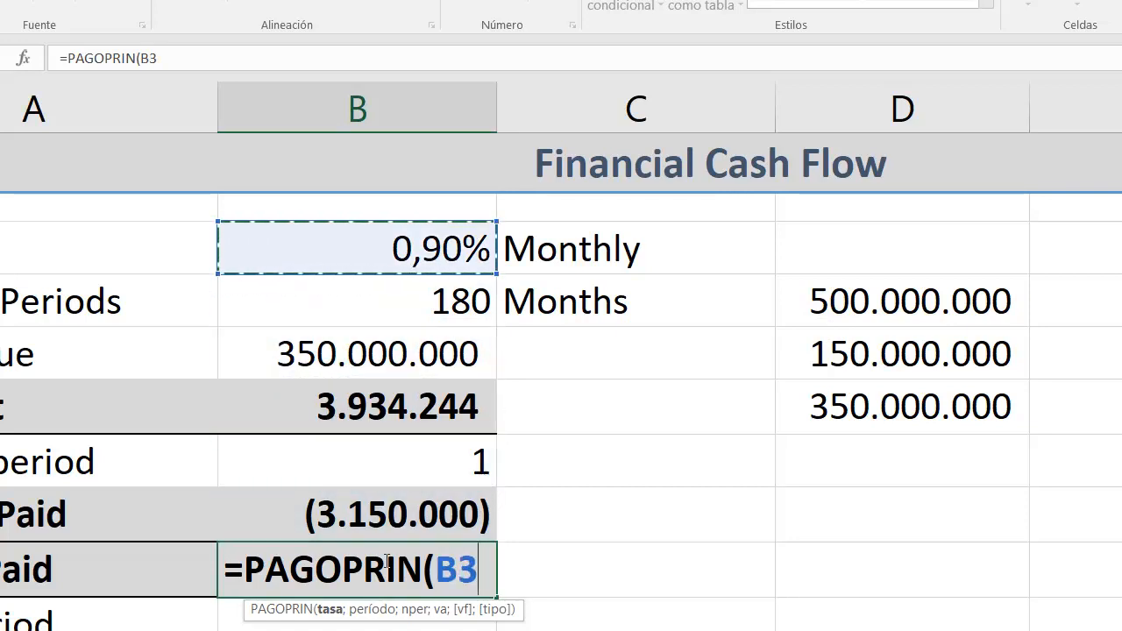
pyautogui.write(';')
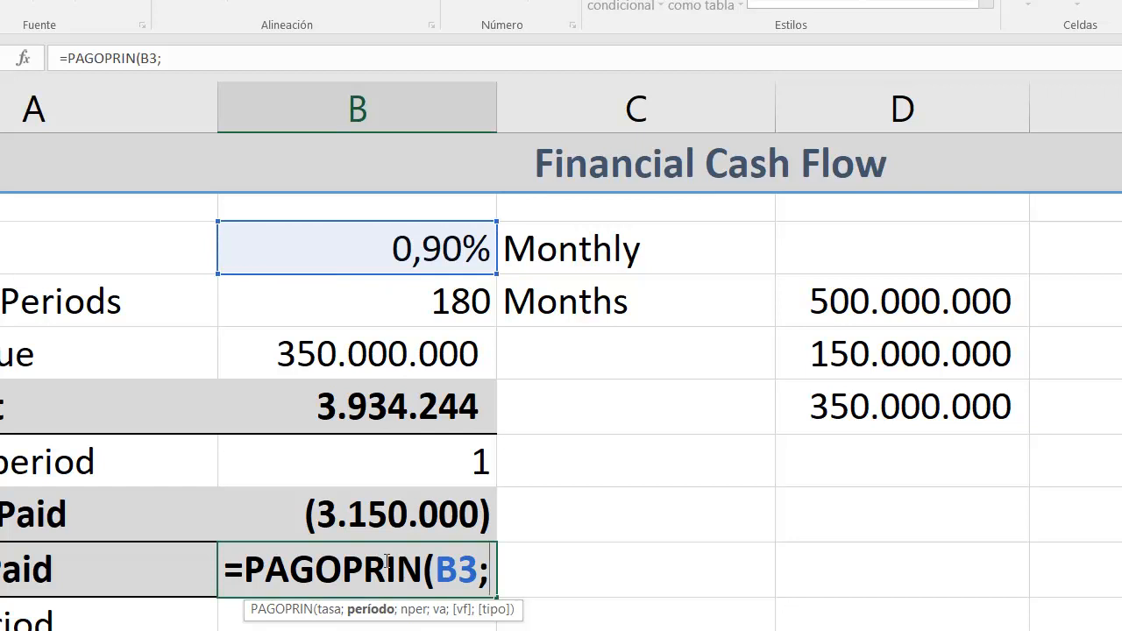
pyautogui.press('Up')
pyautogui.press('Up')
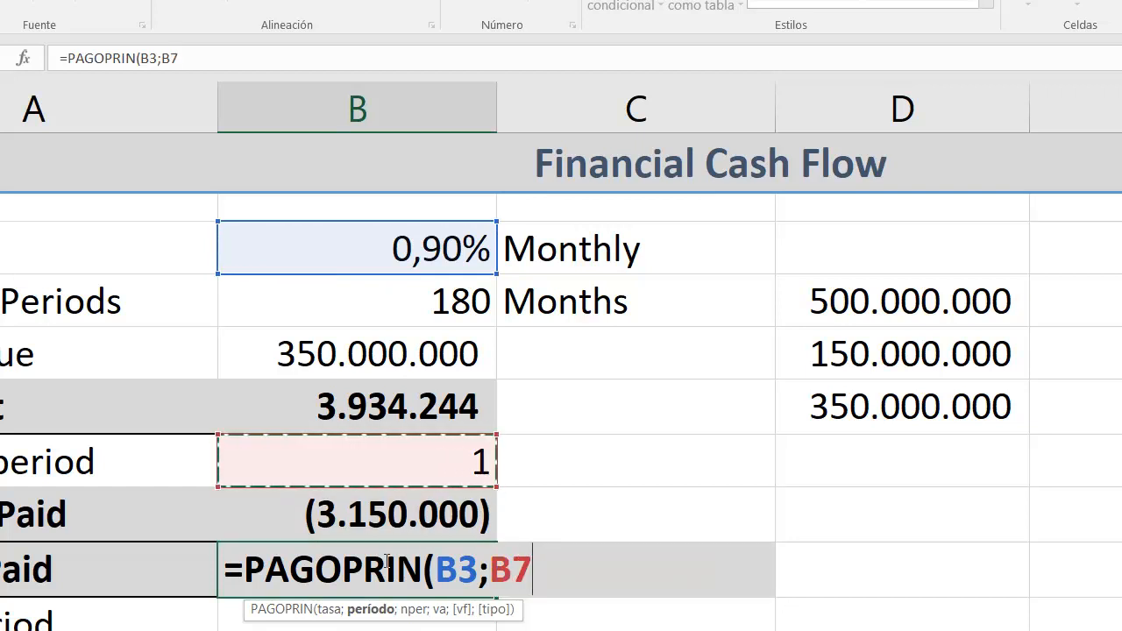
pyautogui.write(';')
pyautogui.press('Up')
pyautogui.press('Up')
pyautogui.press('Up')
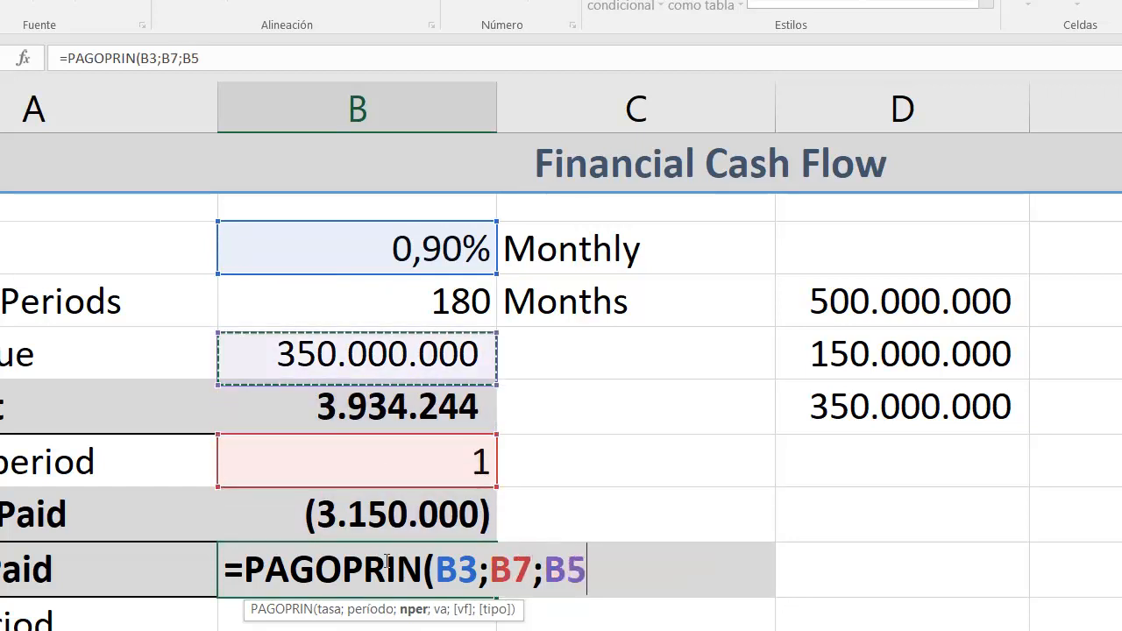
pyautogui.press('Up')
pyautogui.press('Up')
pyautogui.write(';')
pyautogui.press('Up')
pyautogui.press('Up')
pyautogui.press('Up')
pyautogui.press('Up')
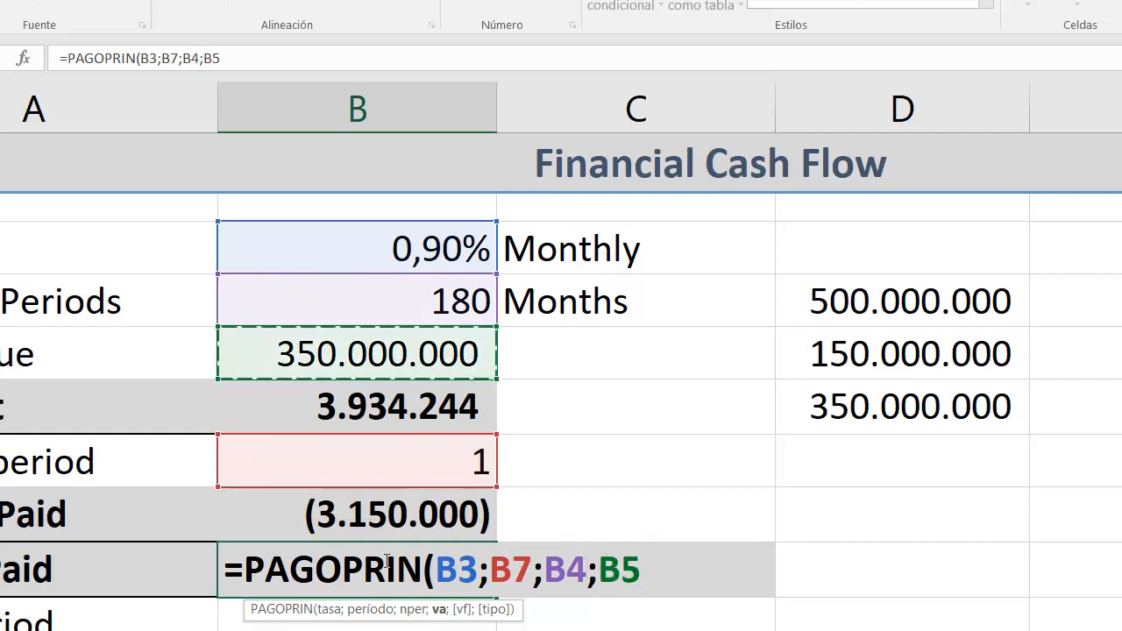
pyautogui.write(';0')
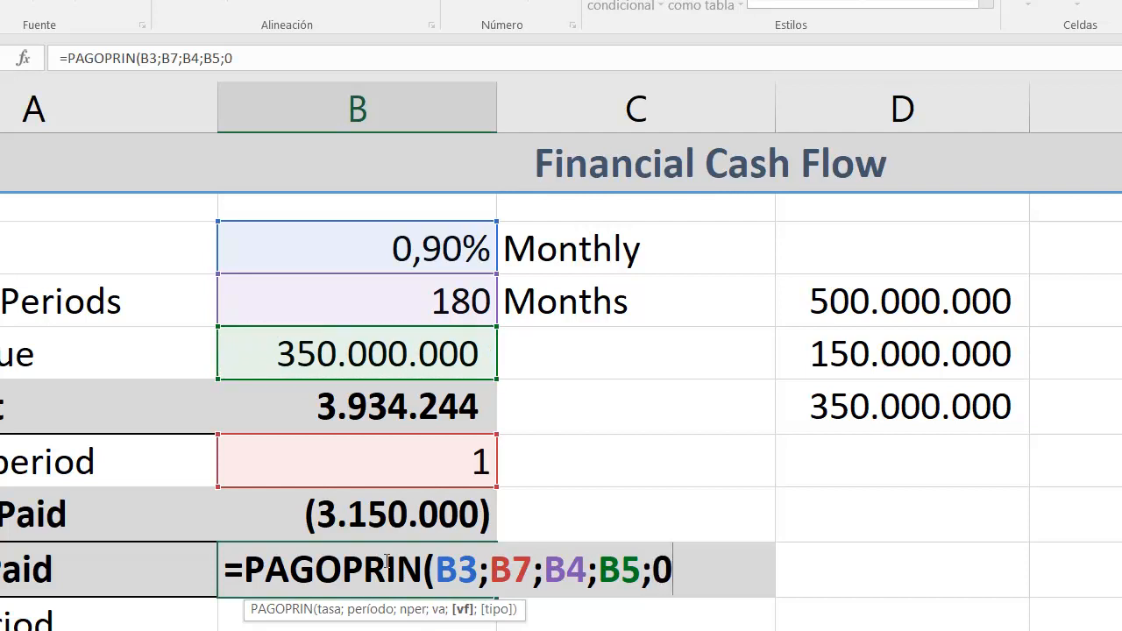
pyautogui.write(';0)')
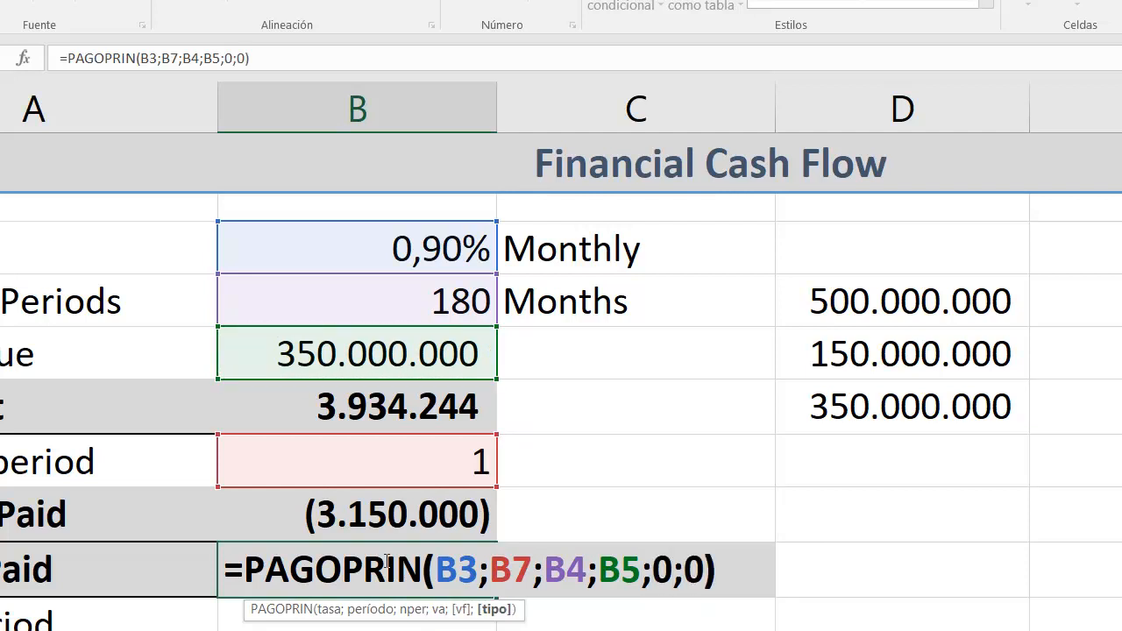
pyautogui.press('Return')
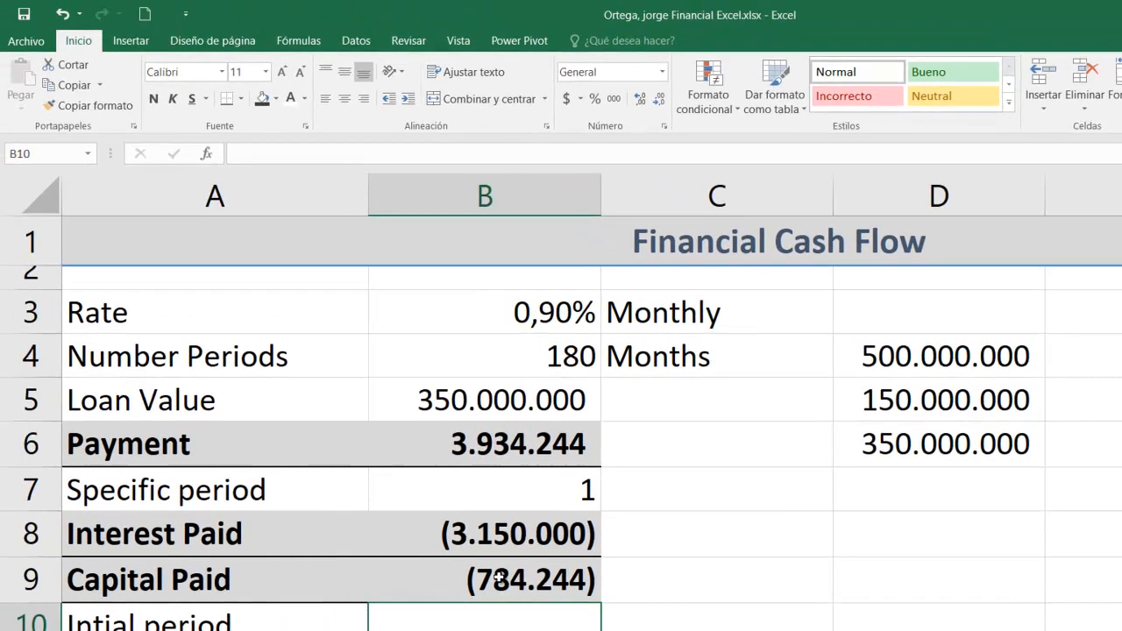
# Step: Reverse the sign of the Interest Paid in cell B8 by changing its formula to =-PAGOINT(B3;B7;B4;B5;0;0)
pyautogui.click(460, 574)
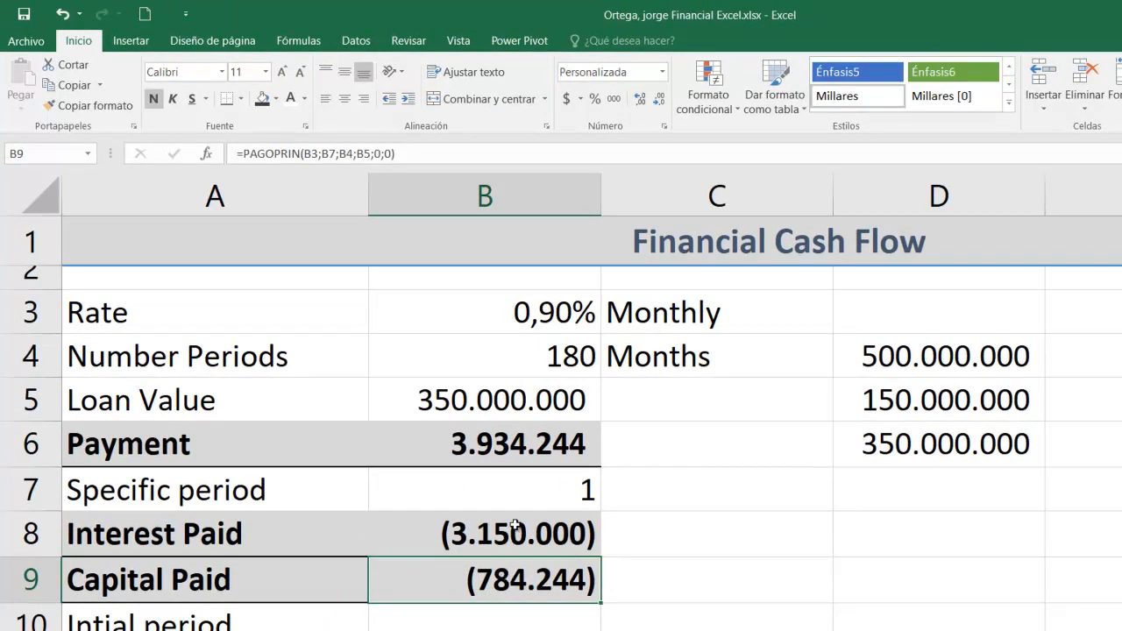
pyautogui.moveTo(547, 532); pyautogui.dragTo(561, 585)
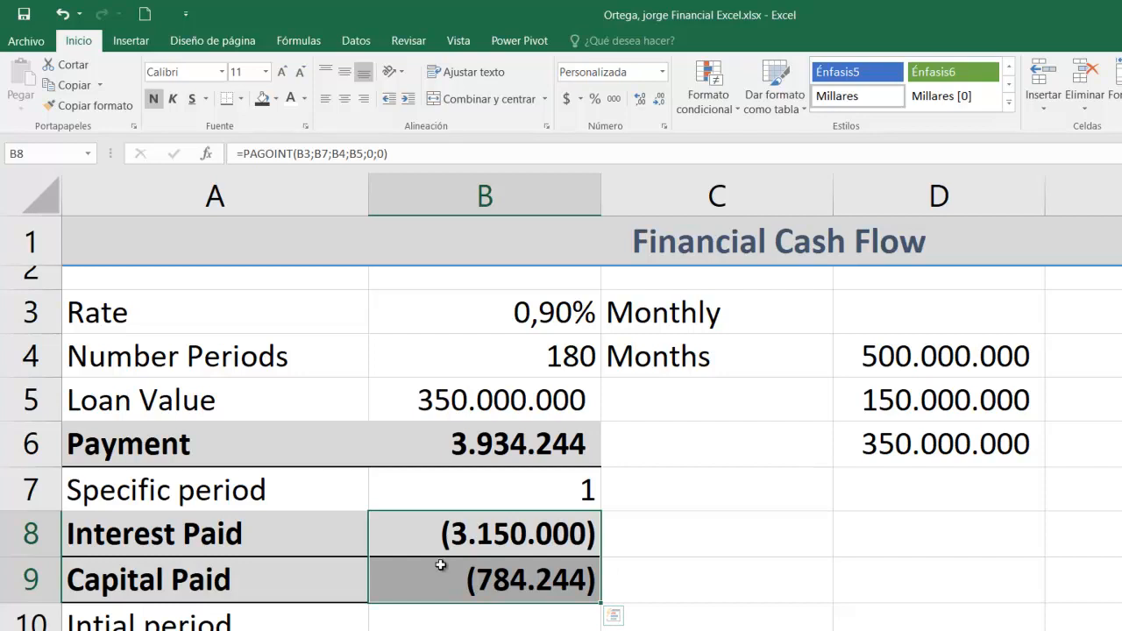
pyautogui.doubleClick(409, 539)
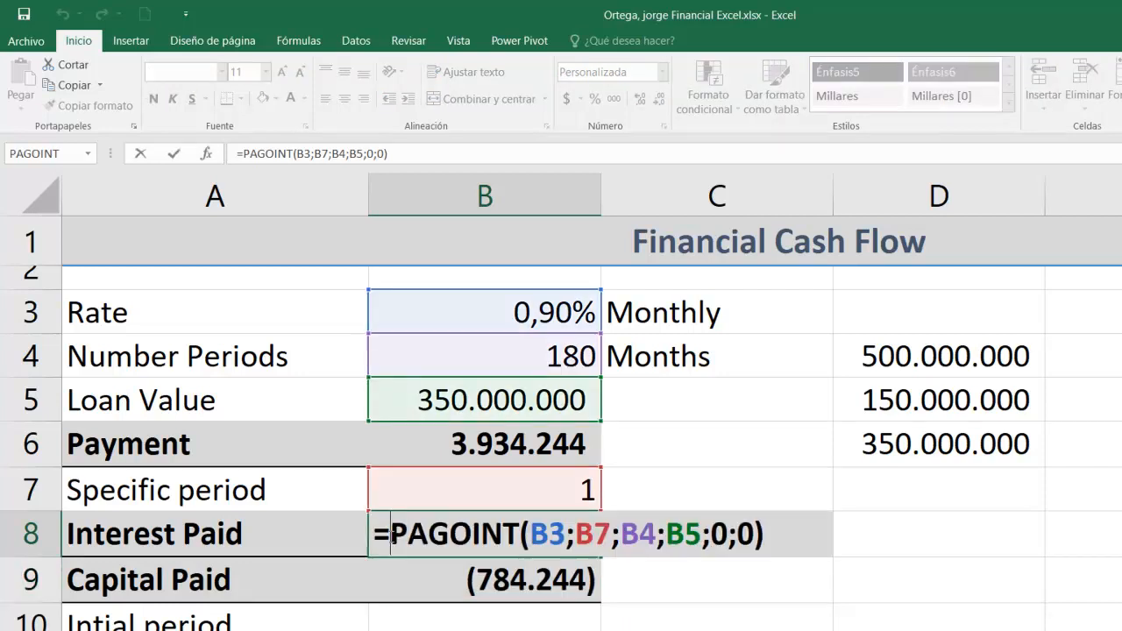
pyautogui.write('-')
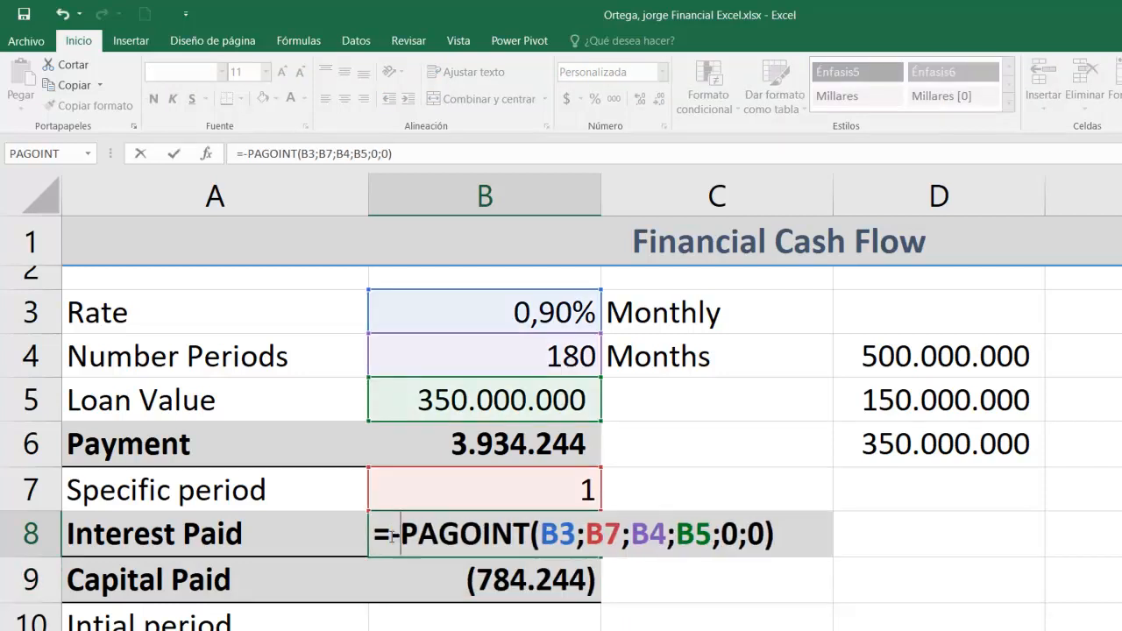
pyautogui.press('Return')
# Step: Reverse the sign of the Capital Paid in cell B9 by changing its formula to =-PAGOPRIN(B3;B7;B4;B5;0;0)
pyautogui.doubleClick(395, 568)
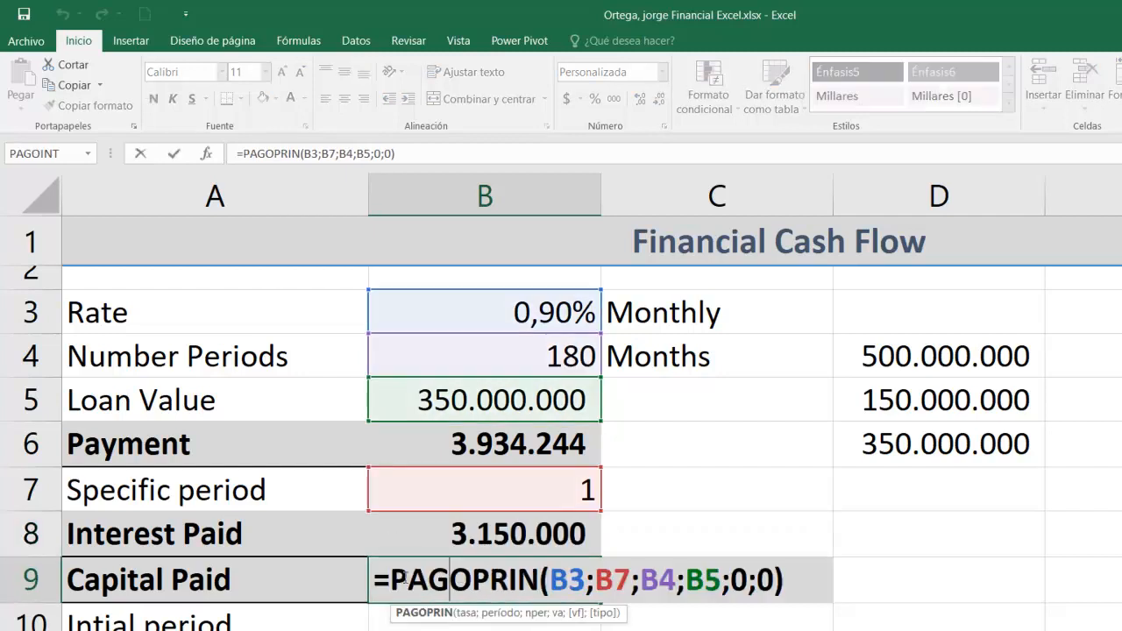
pyautogui.write('-')
pyautogui.press('Return')
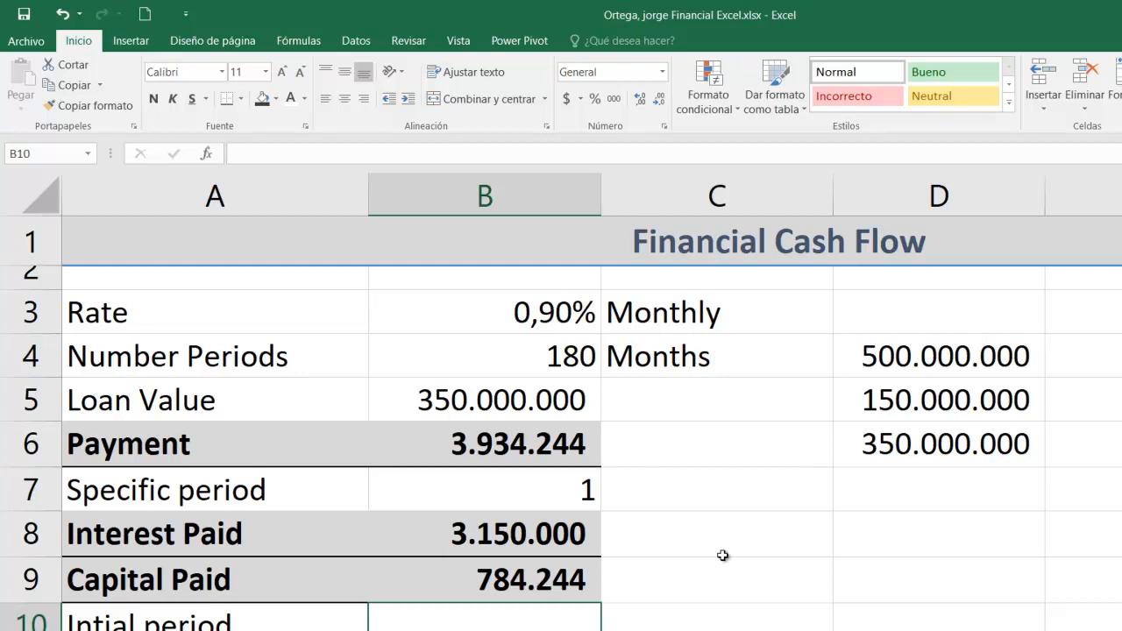
# Step: Test the loan calculations for another month by setting the Specific period in cell B7 to 3
pyautogui.click(605, 496)
pyautogui.click(571, 495)
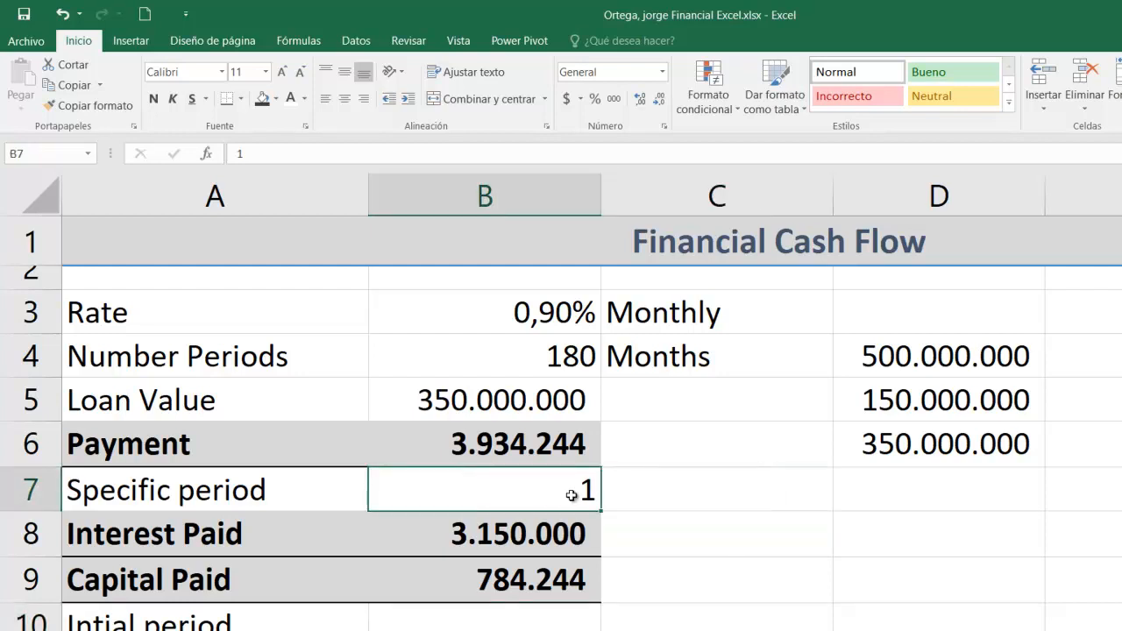
pyautogui.write('3')
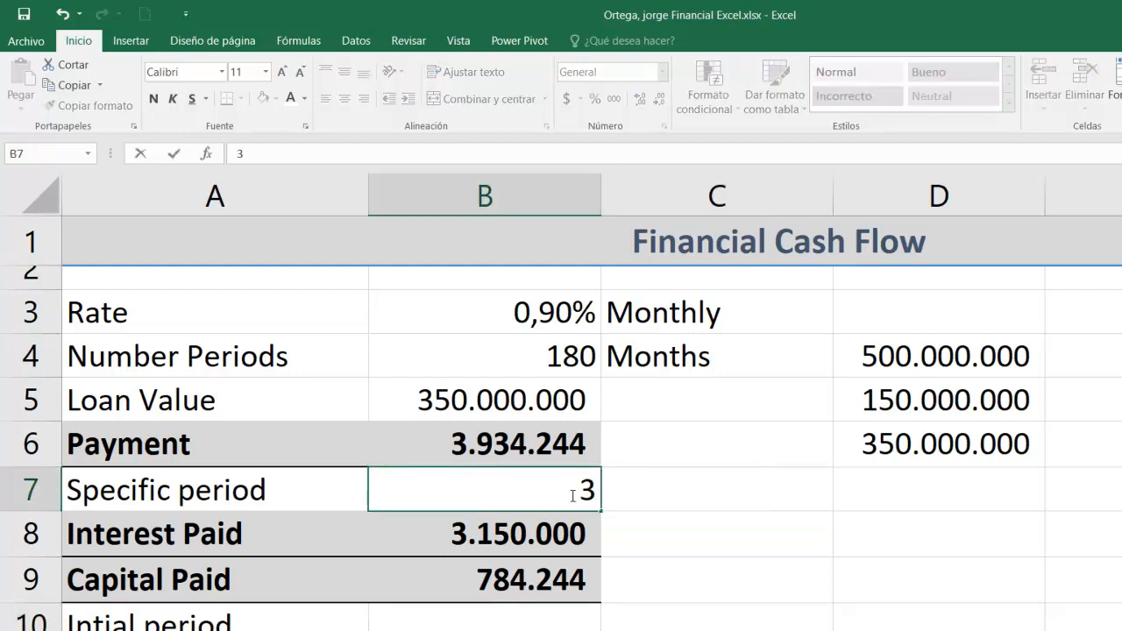
pyautogui.press('Return')
# Step: Set the Specific period in cell B7 to 12 and check the Payment, Interest Paid and Capital Paid cells
pyautogui.click(571, 496)
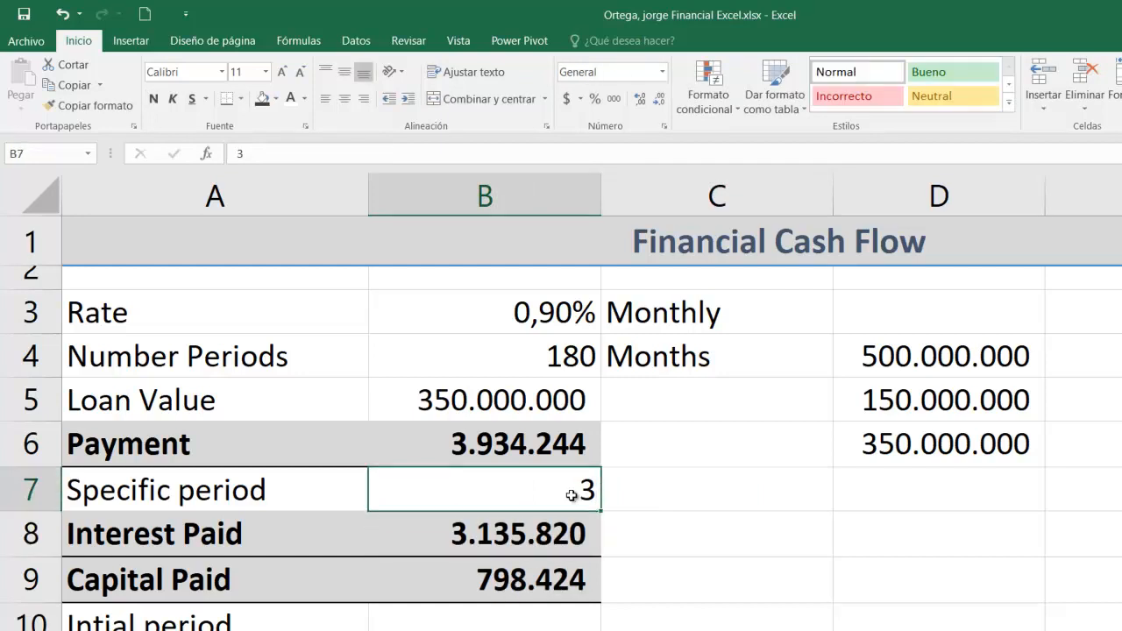
pyautogui.write('12')
pyautogui.press('Return')
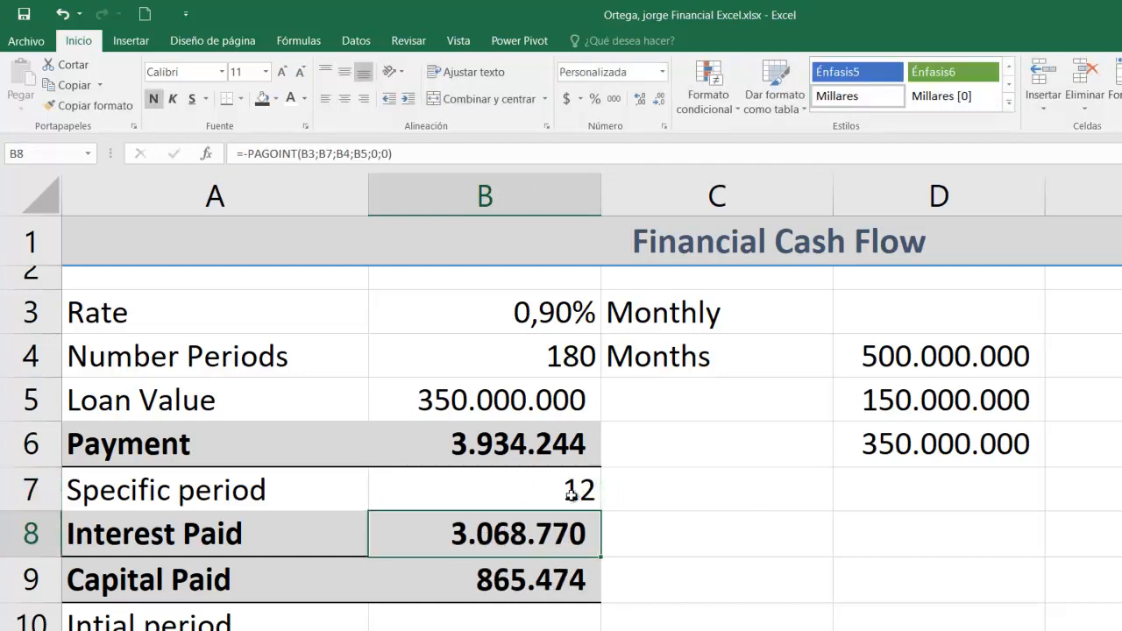
pyautogui.click(489, 449)
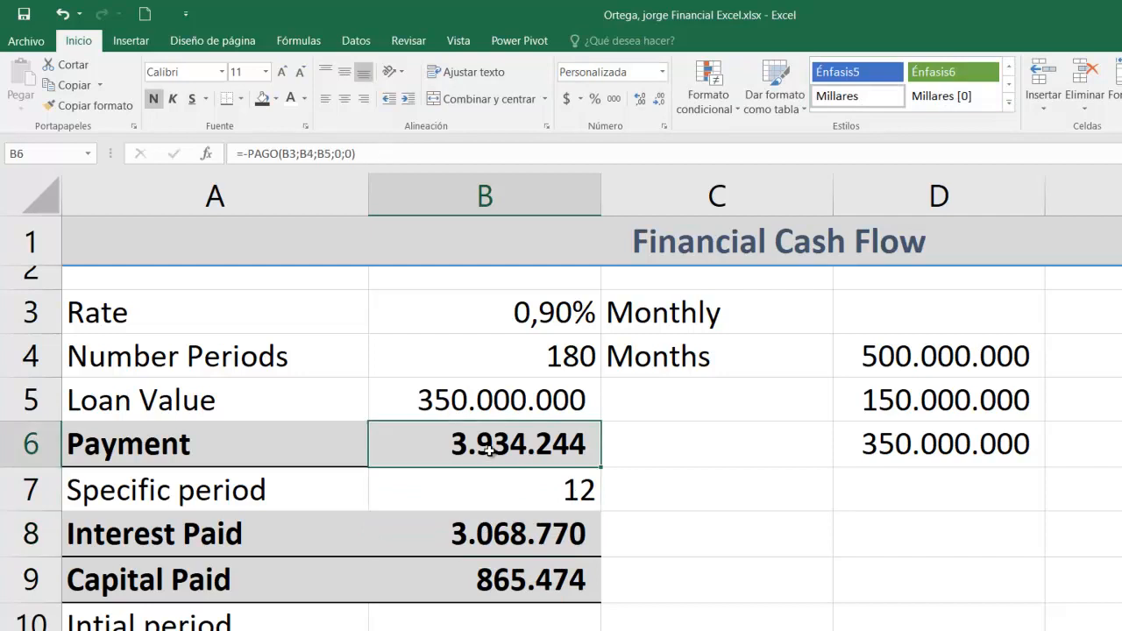
pyautogui.click(523, 522)
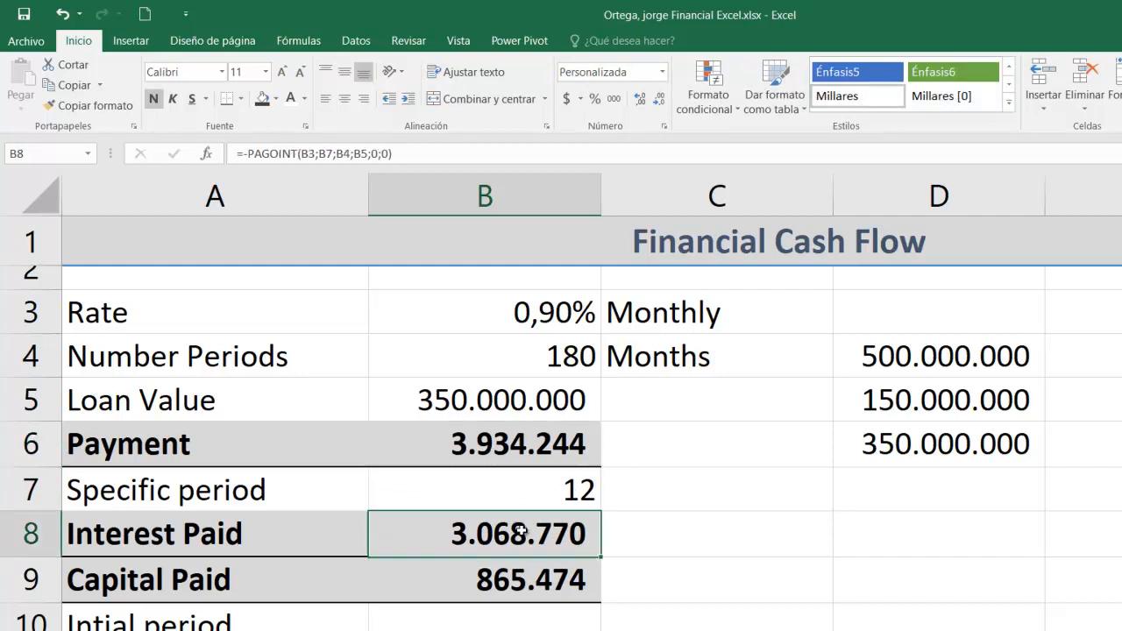
pyautogui.click(528, 587)
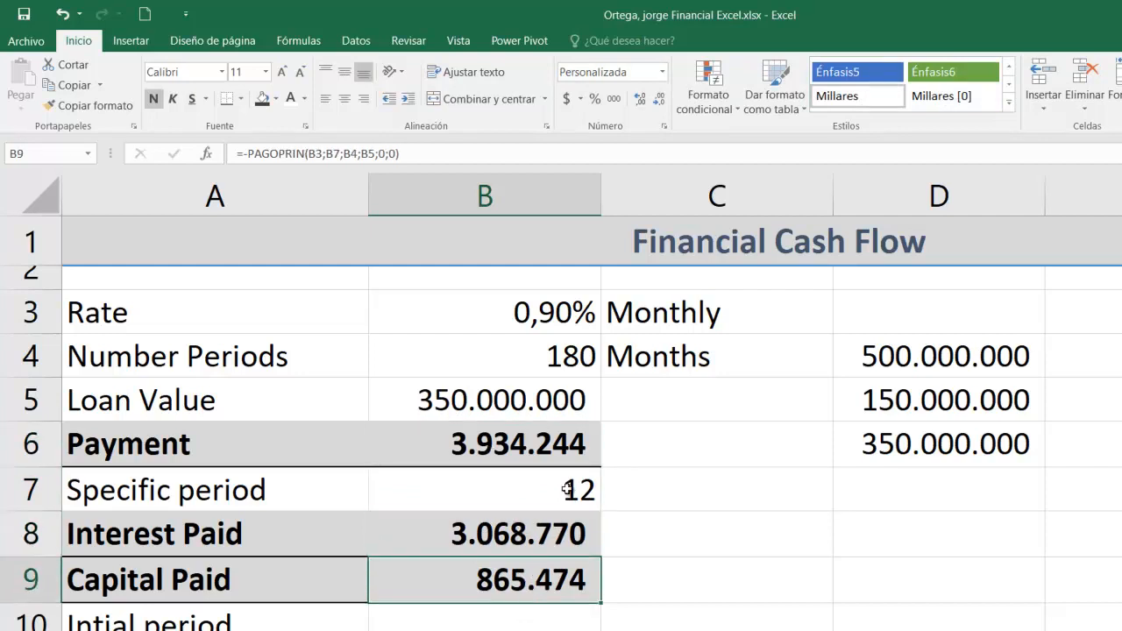
# Step: Set the Specific period in cell B7 to 84 to recalculate the interest and capital portions
pyautogui.click(567, 490)
pyautogui.write('84')
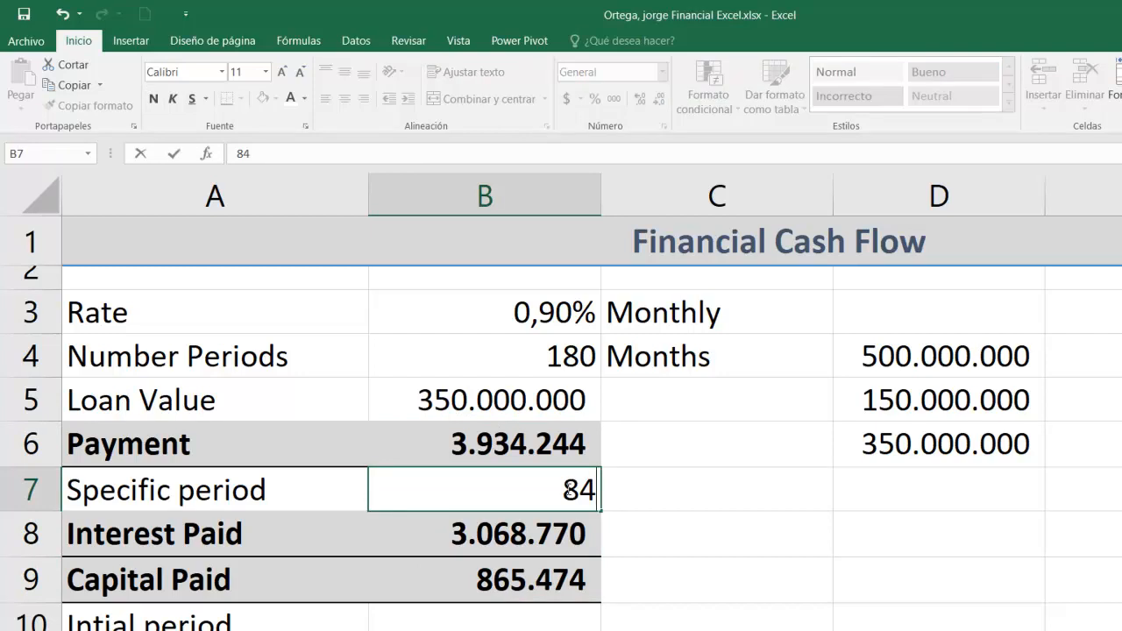
pyautogui.press('Return')
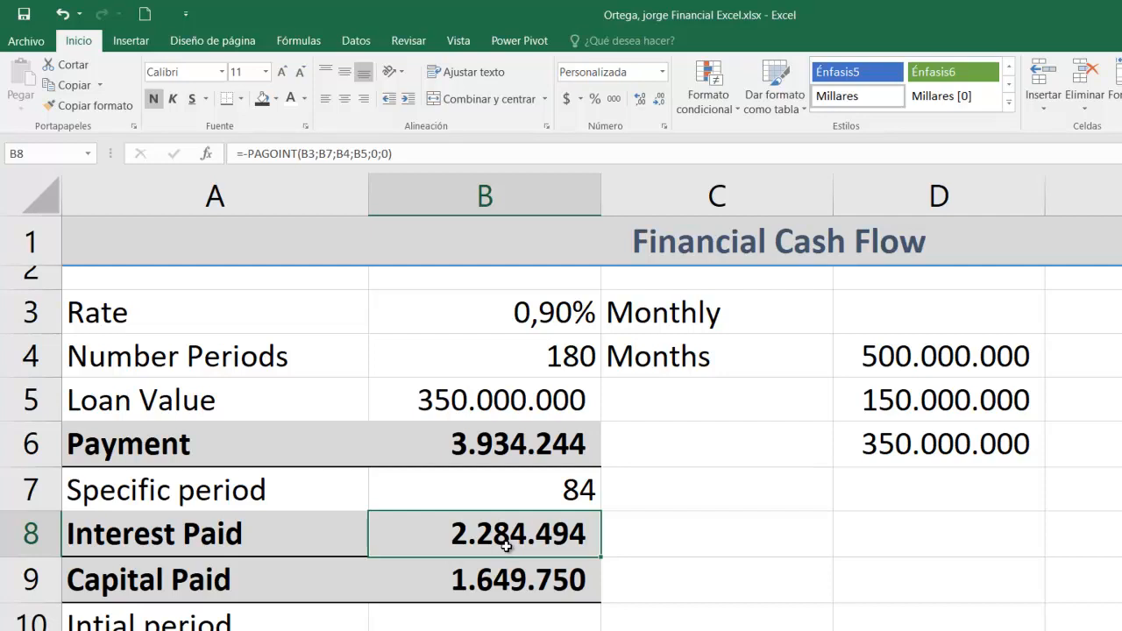
# Step: Set the Specific period in cell B7 to 120 and check the Interest Paid and Capital Paid cells
pyautogui.click(543, 501)
pyautogui.write('120')
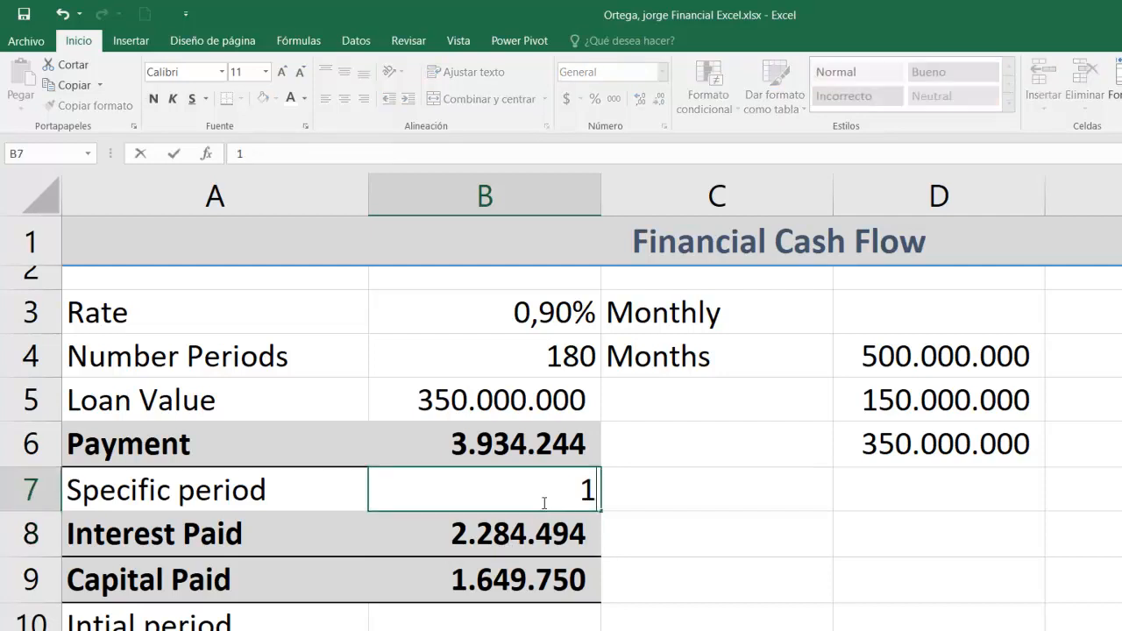
pyautogui.press('Return')
pyautogui.click(544, 500)
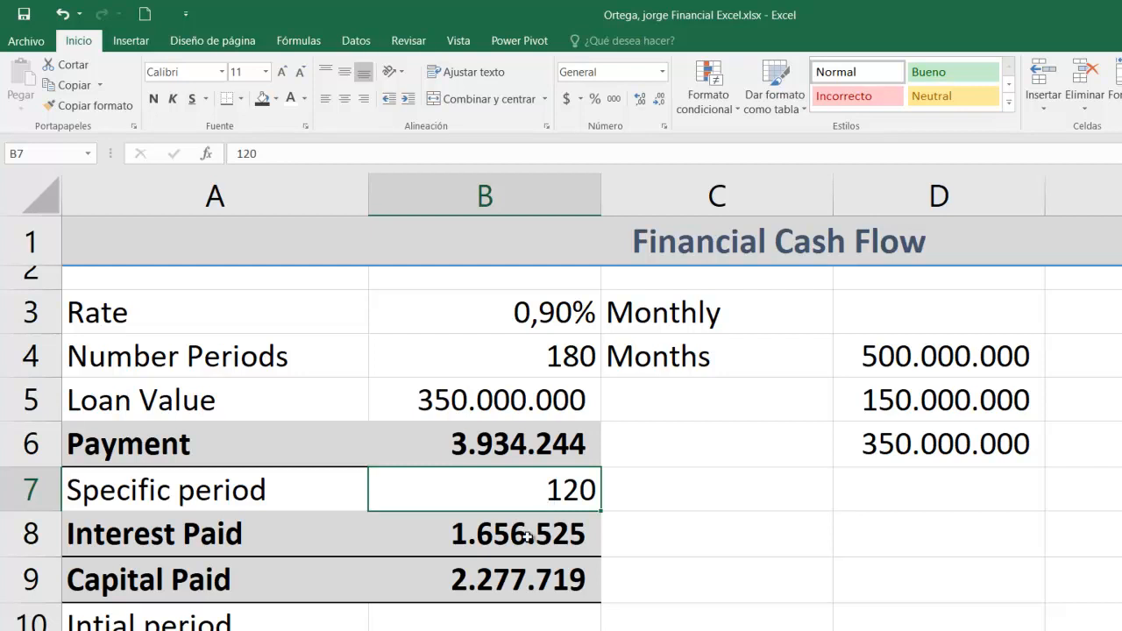
pyautogui.click(527, 537)
pyautogui.click(505, 595)
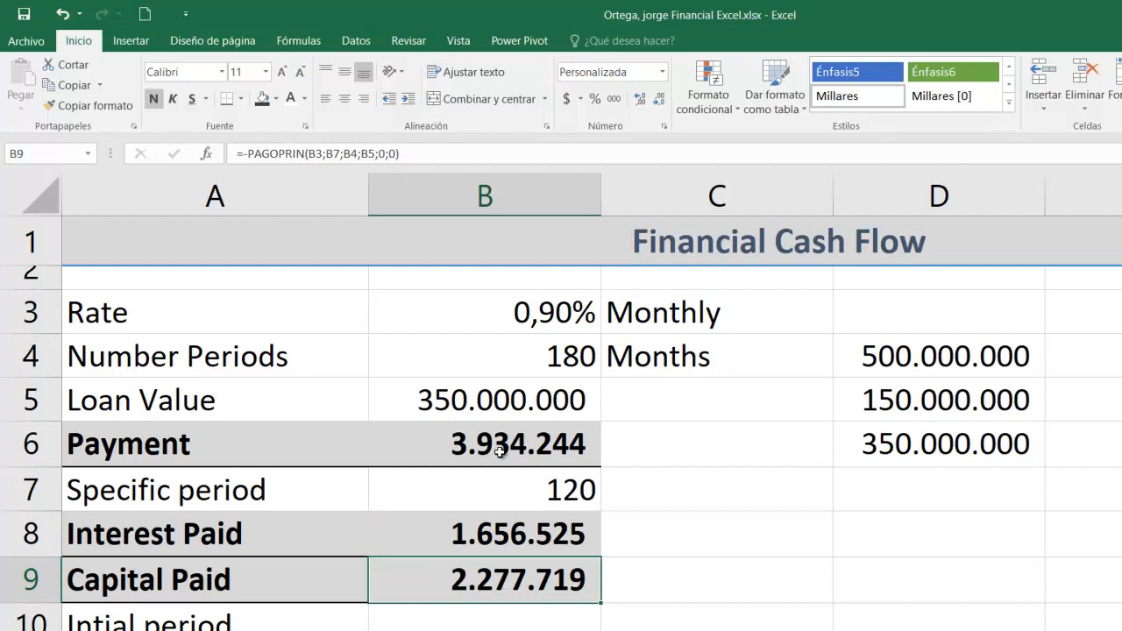
# Step: Set the Specific period in cell B7 back to 1
pyautogui.click(561, 494)
pyautogui.write('1')
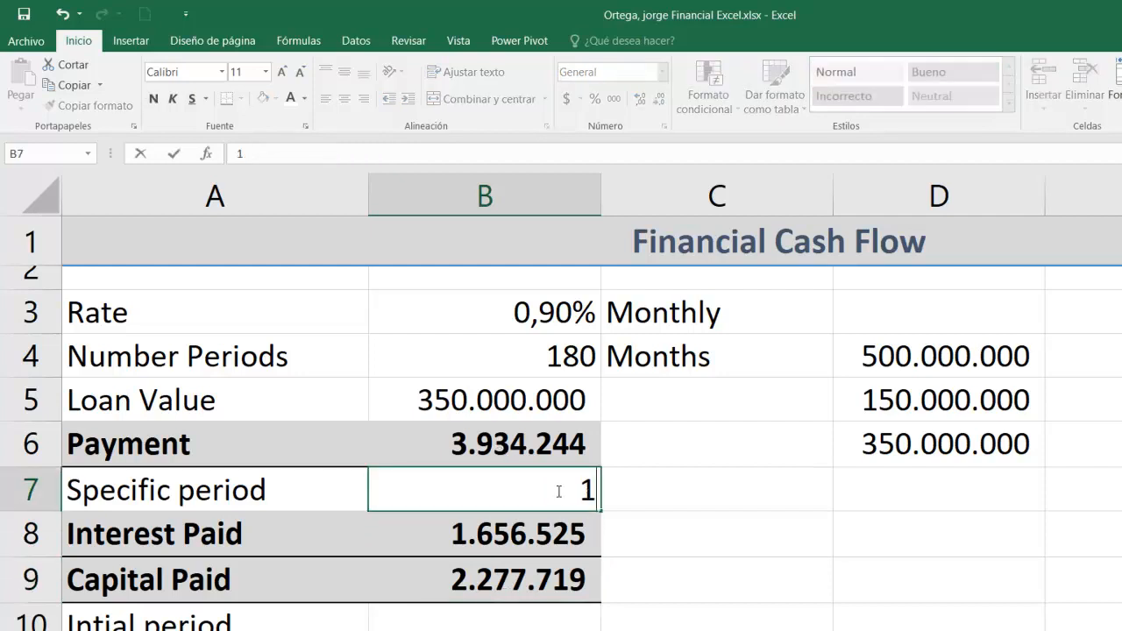
pyautogui.press('Return')
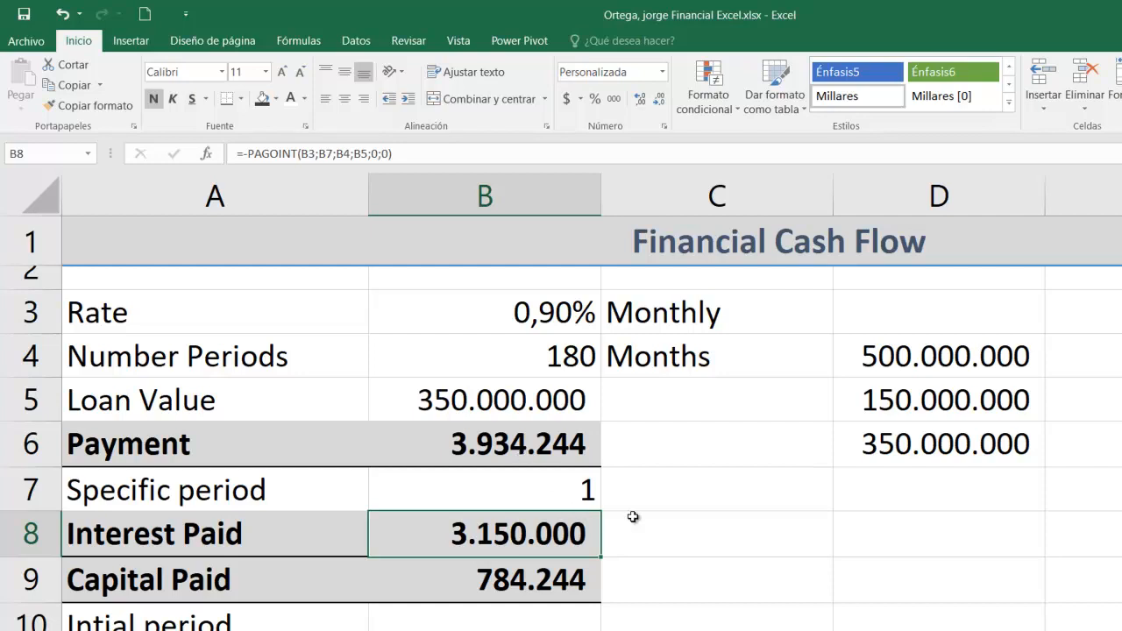
# Step: Correct the misspelled label in cell A10 to "Initial period"
pyautogui.scroll(-1, 633, 518)
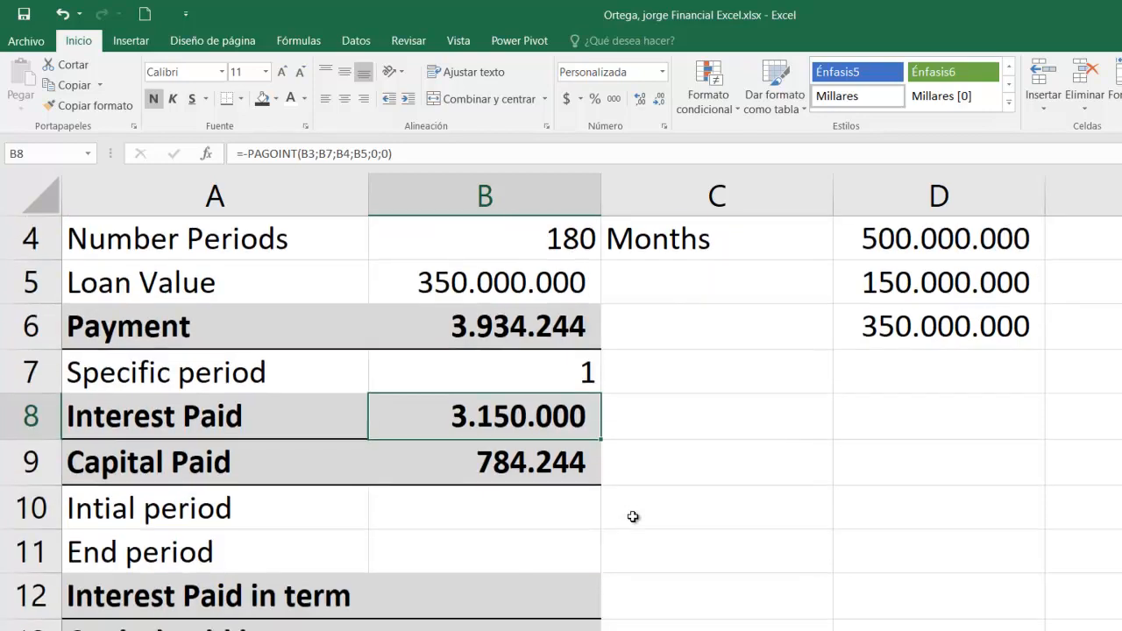
pyautogui.click(92, 509)
pyautogui.doubleClick(92, 508)
pyautogui.write('i')
pyautogui.press('Return')
# Step: Set the Initial period in cell B10 to 1 and the End period in cell B11 to 12
pyautogui.click(498, 516)
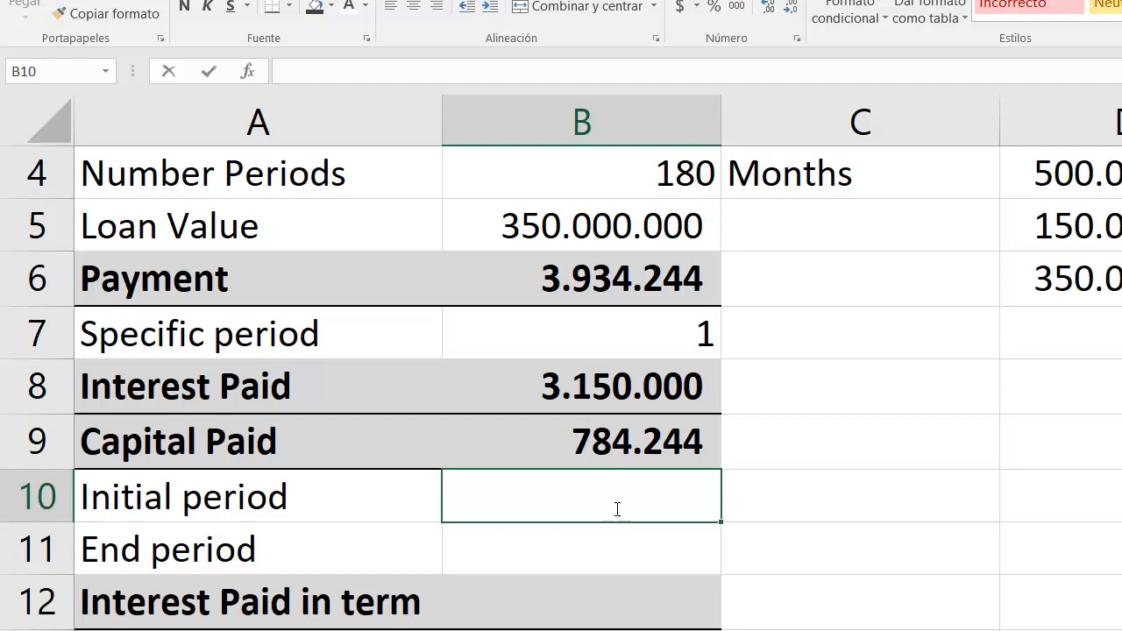
pyautogui.write('1')
pyautogui.press('Return')
pyautogui.write('1')
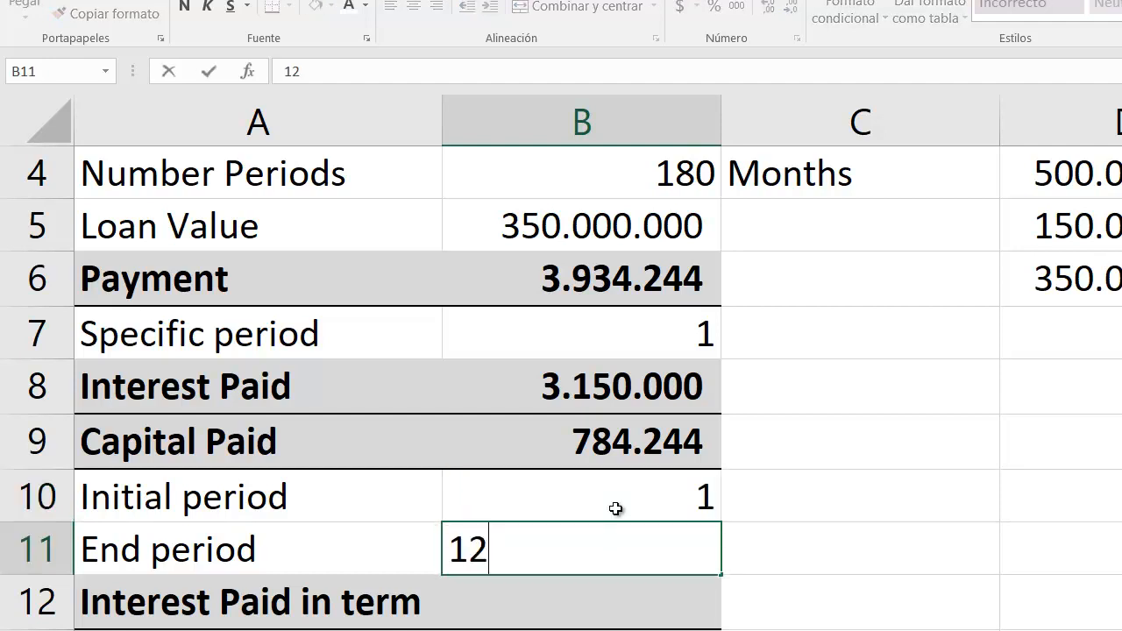
pyautogui.write('2')
pyautogui.press('Return')
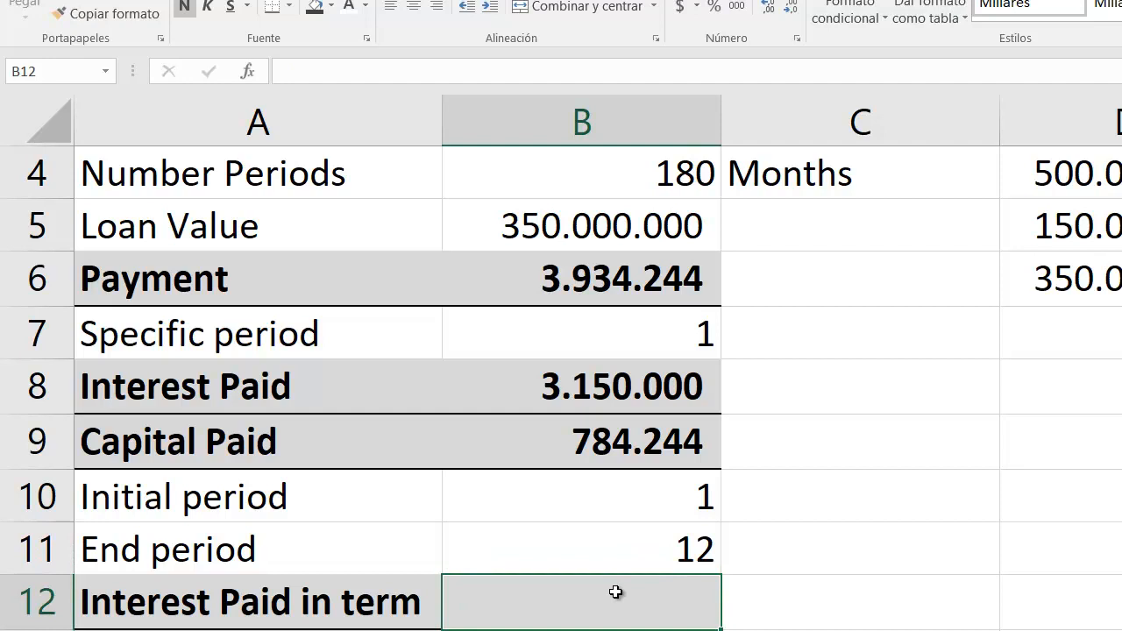
# Step: Begin the Interest Paid in term formula in B12 with PAGO.INT.ENTRE, using B3 as the rate and B4 as the number of periods
pyautogui.write('=PAGO')
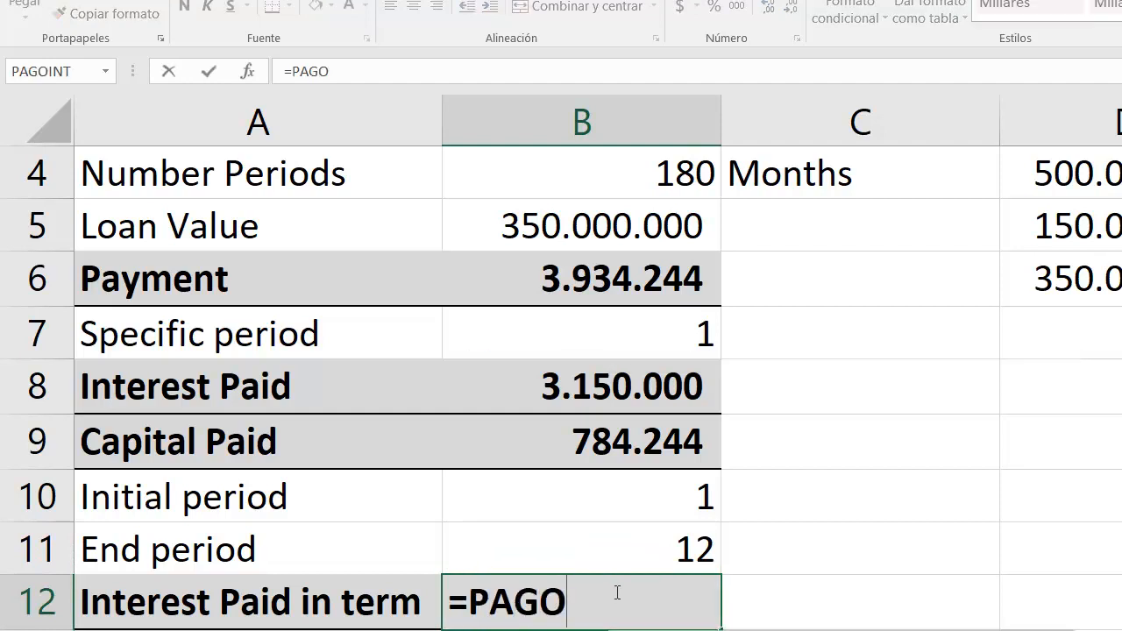
pyautogui.press('Tab')
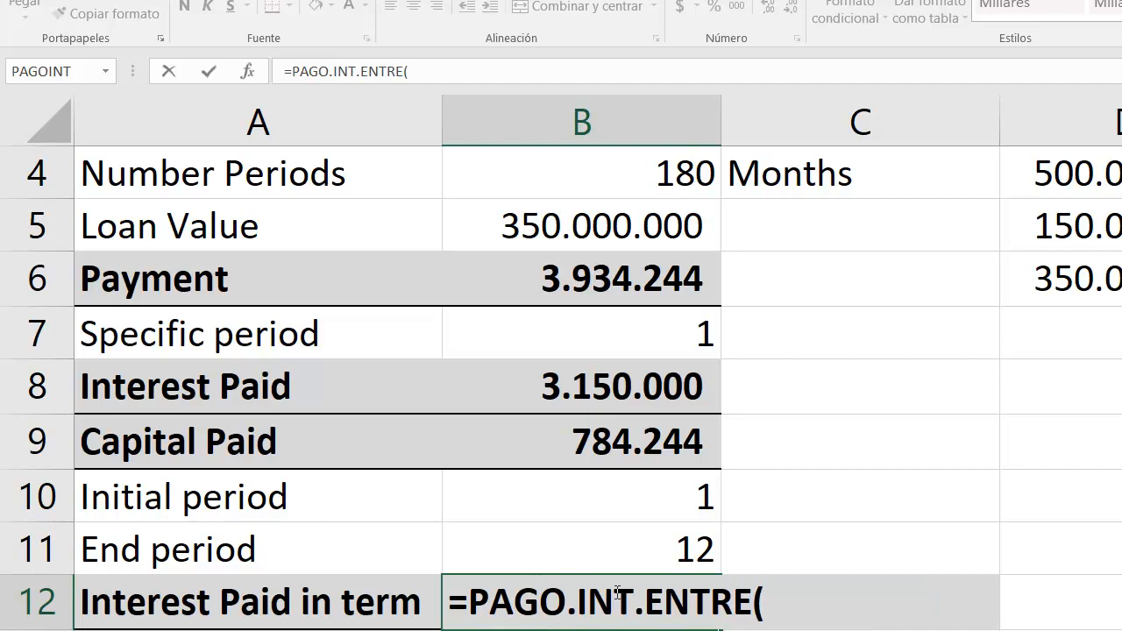
pyautogui.scroll(1, 799, 456)
pyautogui.scroll(-2, 799, 456)
pyautogui.scroll(2, 714, 338)
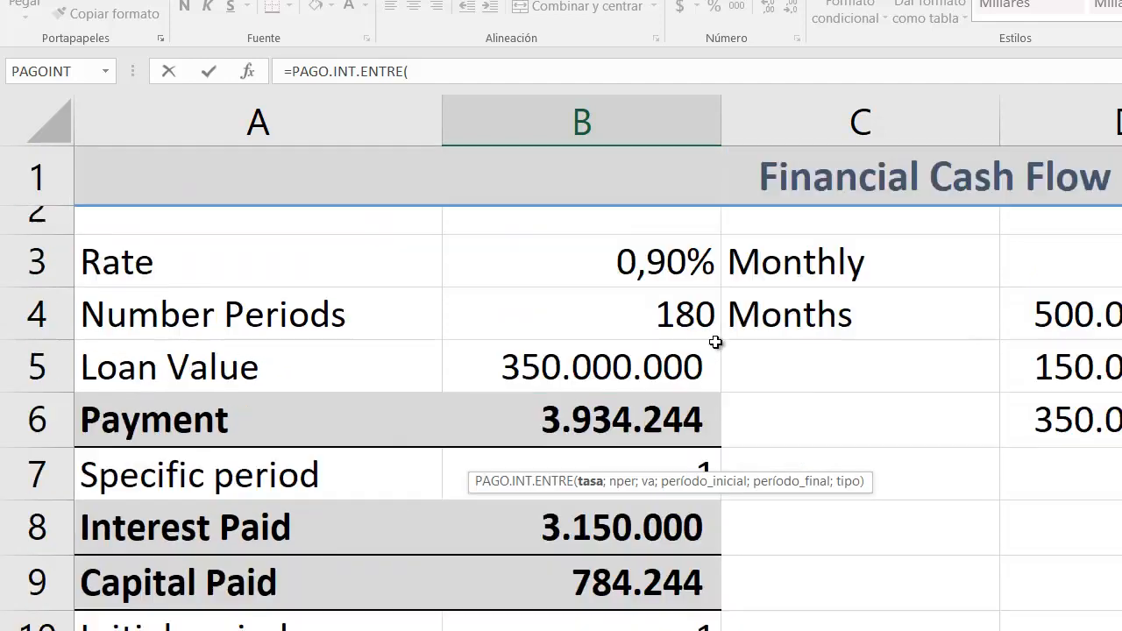
pyautogui.click(651, 256)
pyautogui.write(';')
pyautogui.write('B11')
pyautogui.press('Up')
pyautogui.press('Up')
pyautogui.press('Up')
pyautogui.press('Up')
pyautogui.press('Up')
pyautogui.press('Up')
pyautogui.press('Up')
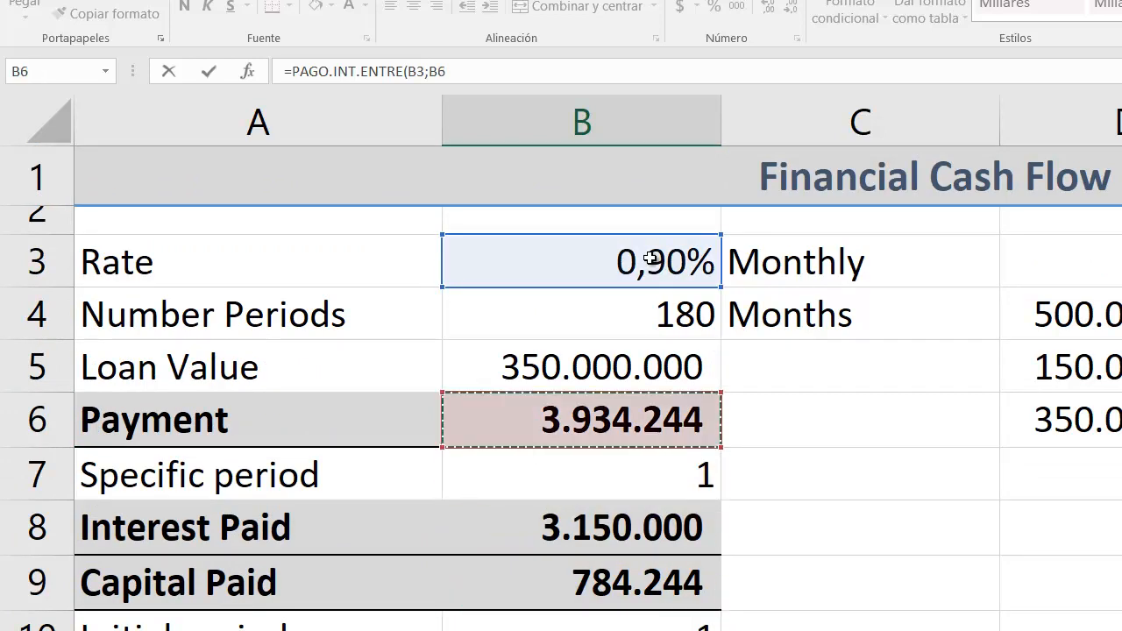
# Step: Complete the B12 formula with loan value B5, initial period B10, end period B11 and payment type 0
pyautogui.write(';')
pyautogui.press('Up')
pyautogui.press('Up')
pyautogui.press('Up')
pyautogui.press('Up')
pyautogui.press('Up')
pyautogui.press('Up')
pyautogui.press('Up')
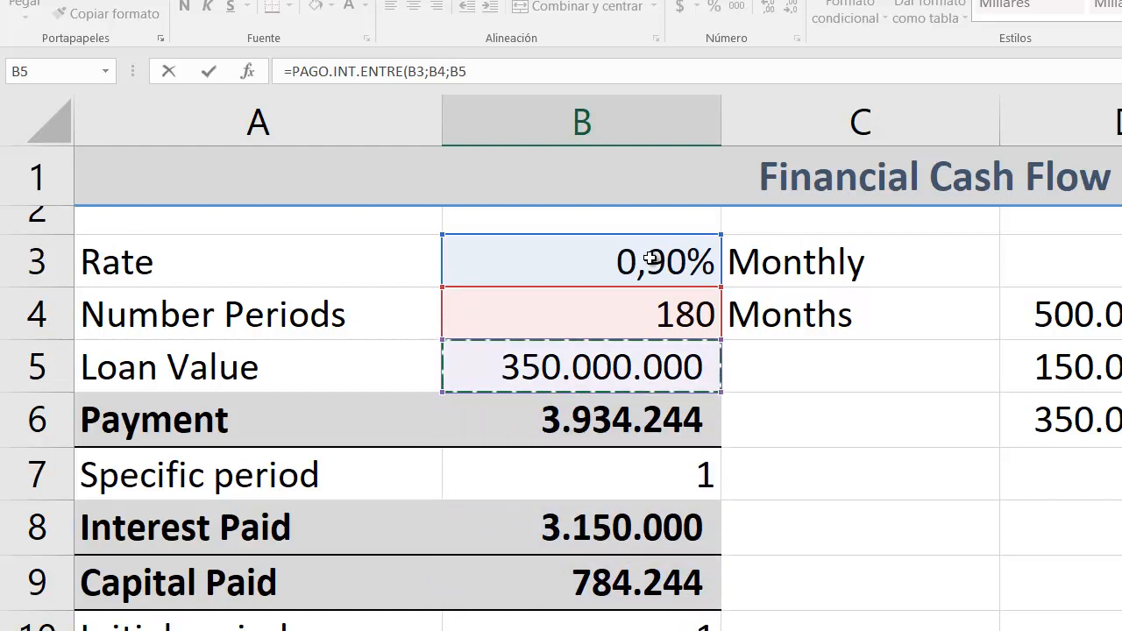
pyautogui.write(';')
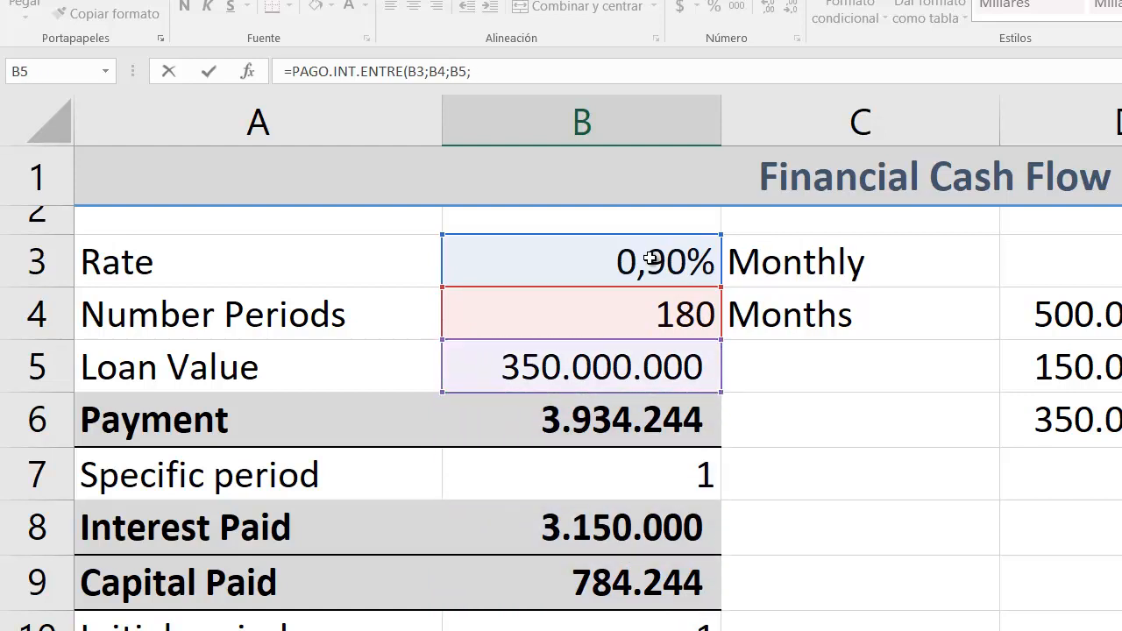
pyautogui.press('Up')
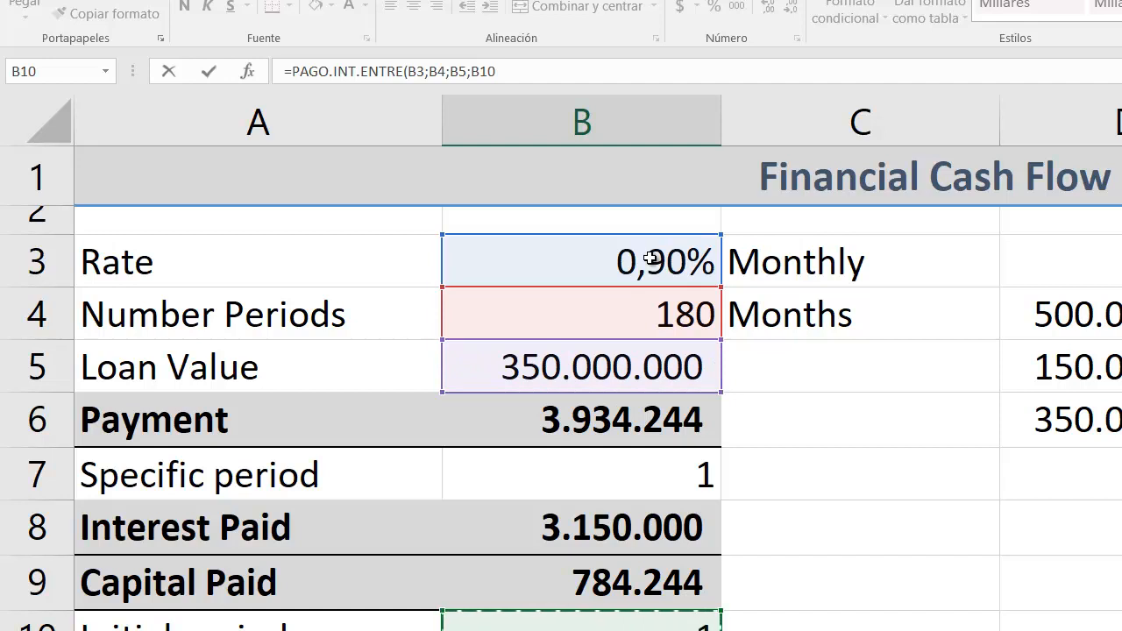
pyautogui.write(';')
pyautogui.press('Up')
pyautogui.press('Down')
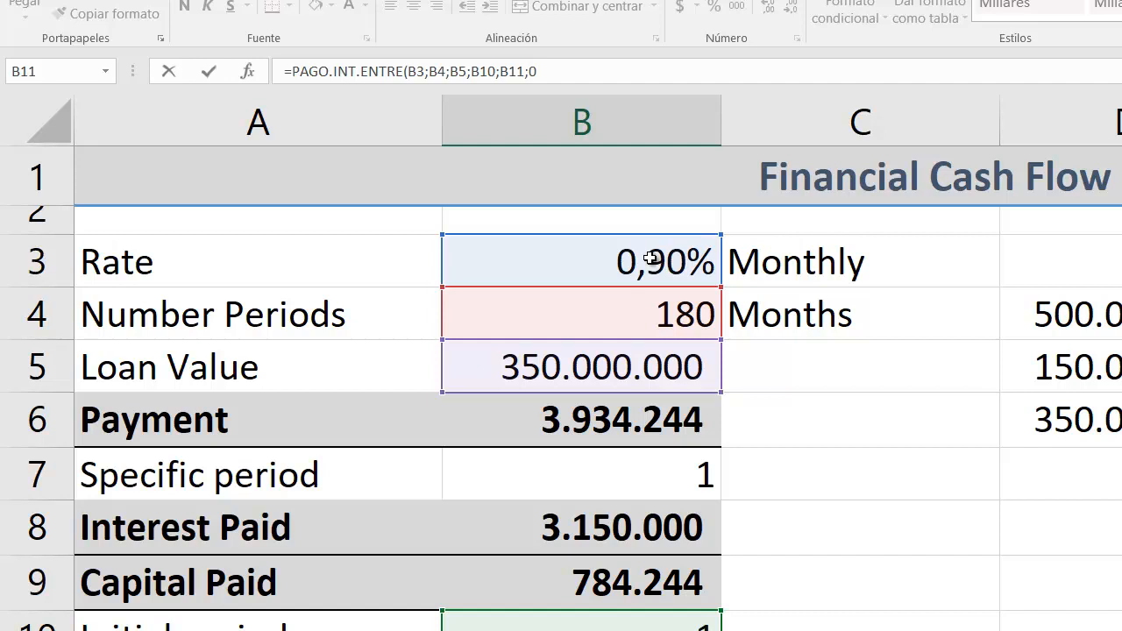
pyautogui.press('Return')
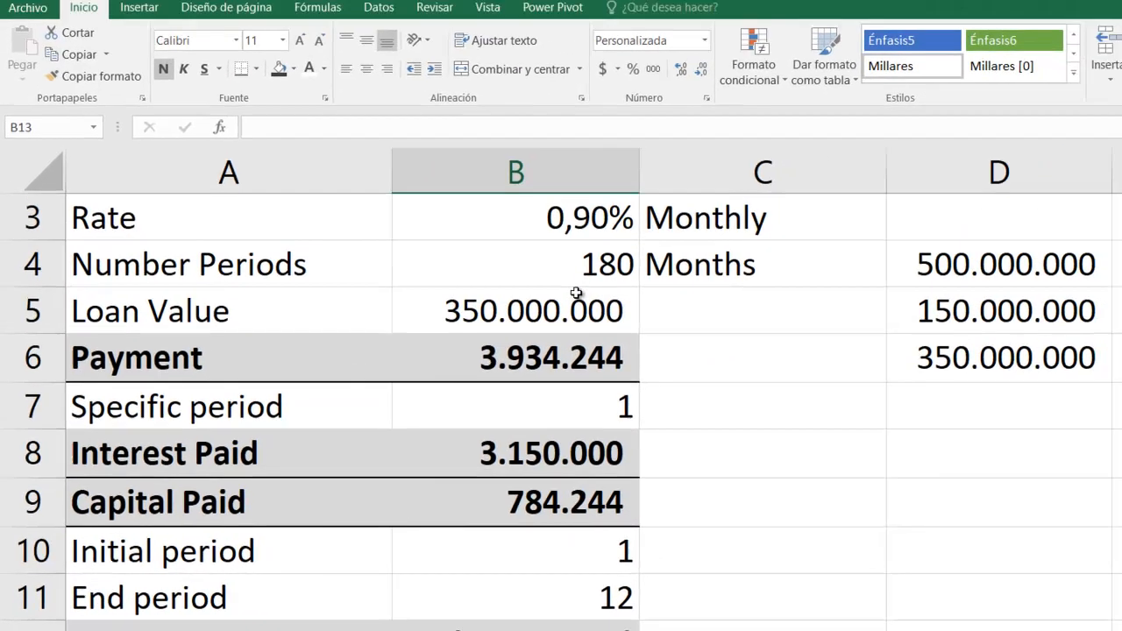
pyautogui.press('Up')
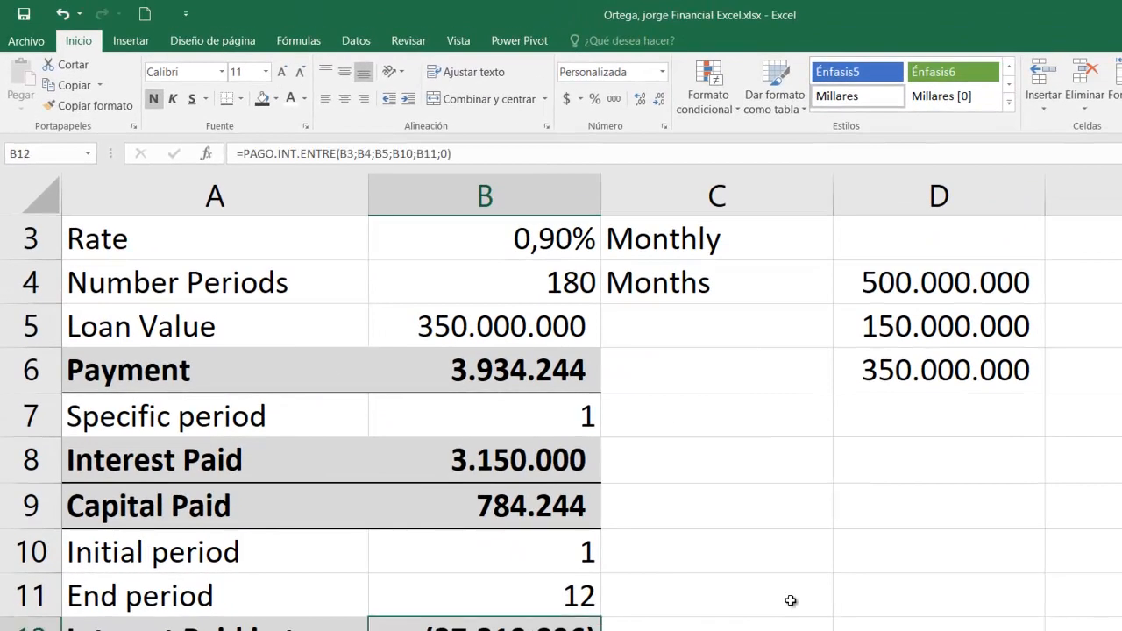
pyautogui.scroll(-1, 521, 614)
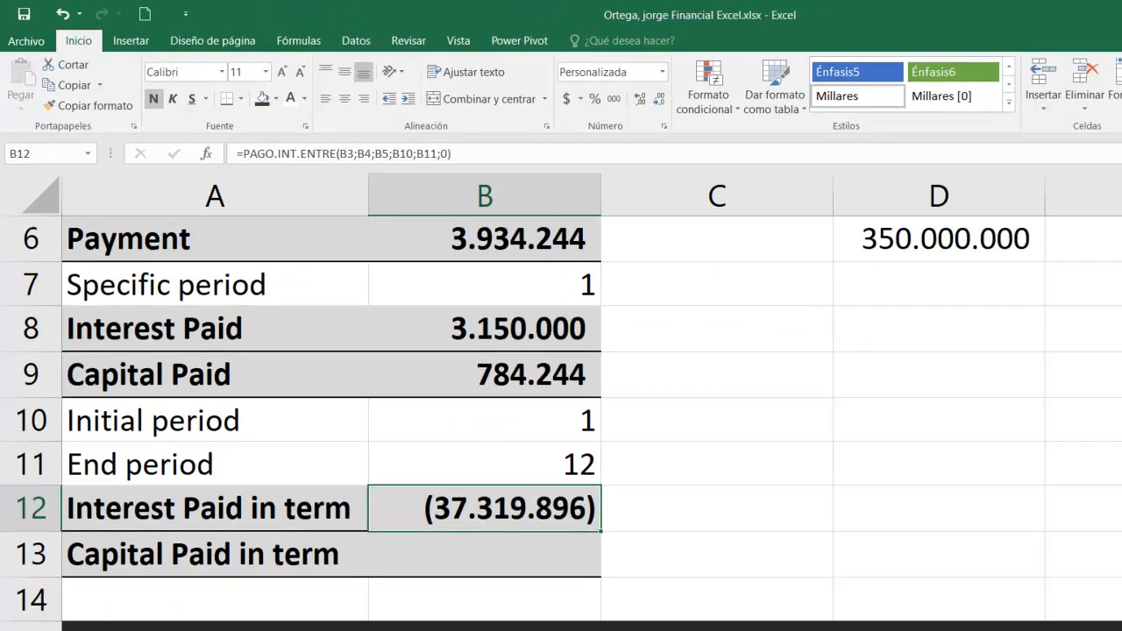
# Step: Begin the Capital Paid in term formula in B13 with PAGO.PRINC.ENTRE, using B3 as the rate and B4 as the number of periods
pyautogui.click(475, 555)
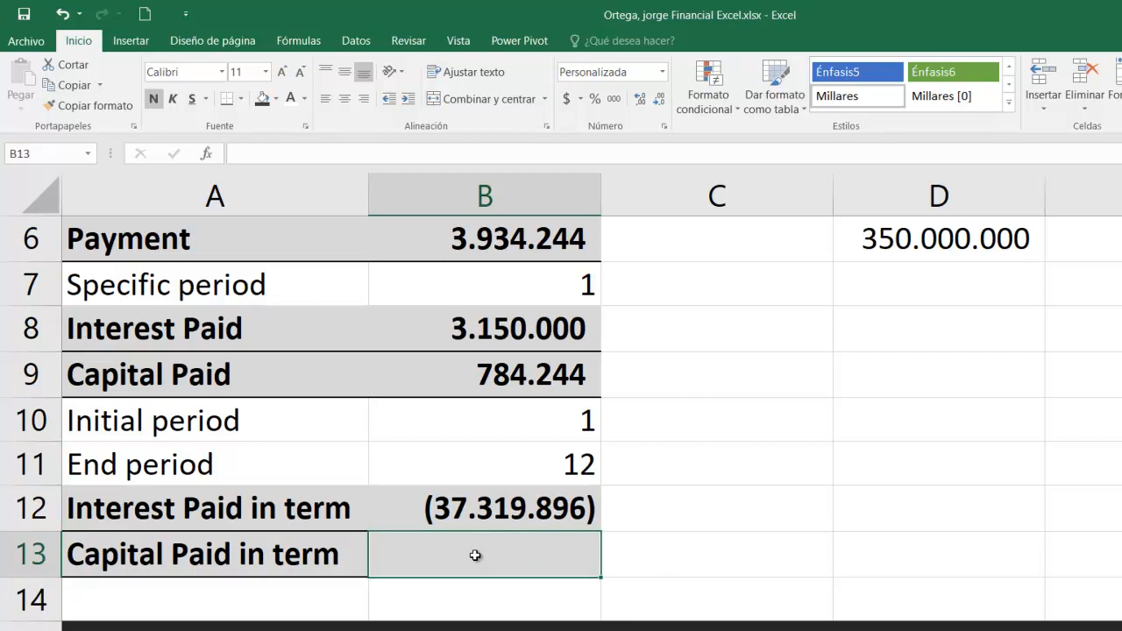
pyautogui.write('=PA')
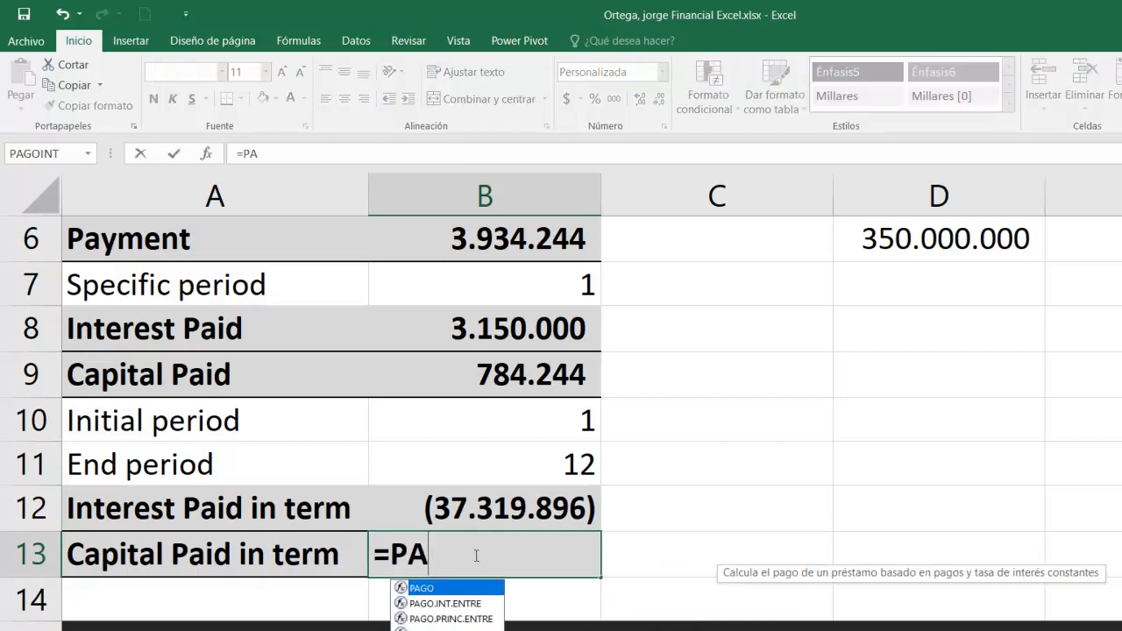
pyautogui.press('Down')
pyautogui.press('Down')
pyautogui.press('Tab')
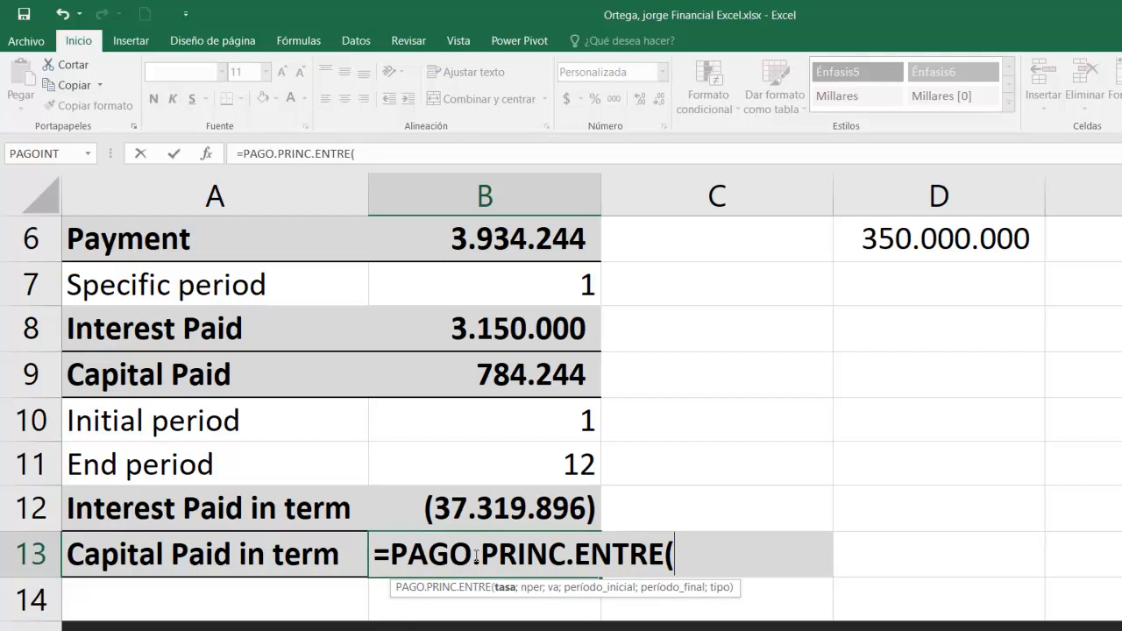
pyautogui.scroll(2, 618, 529)
pyautogui.click(524, 328)
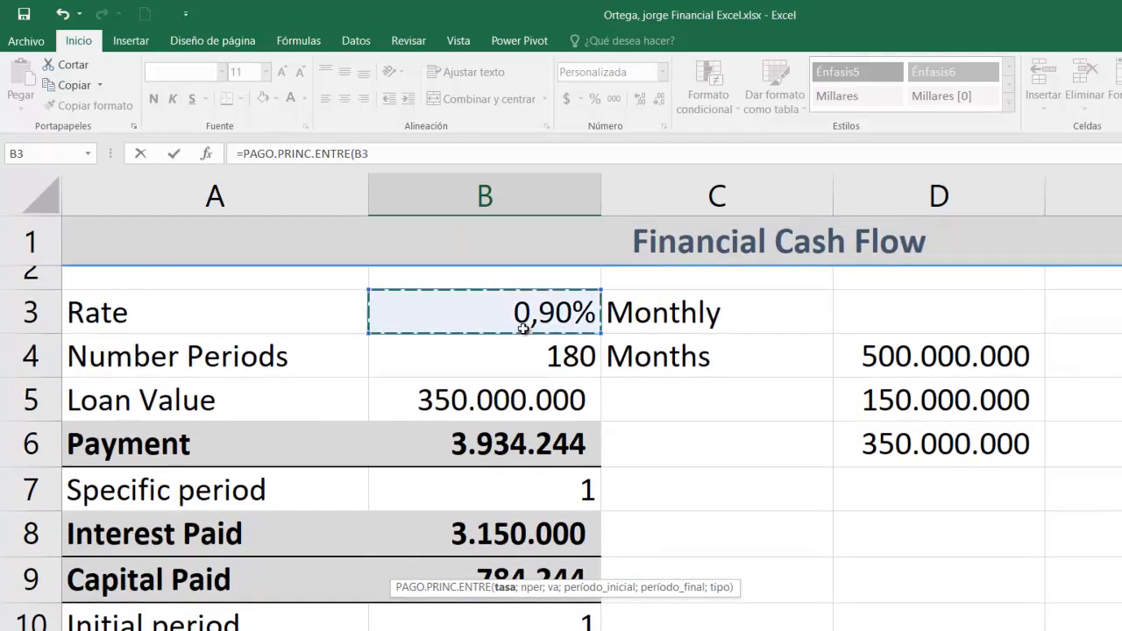
pyautogui.write(';')
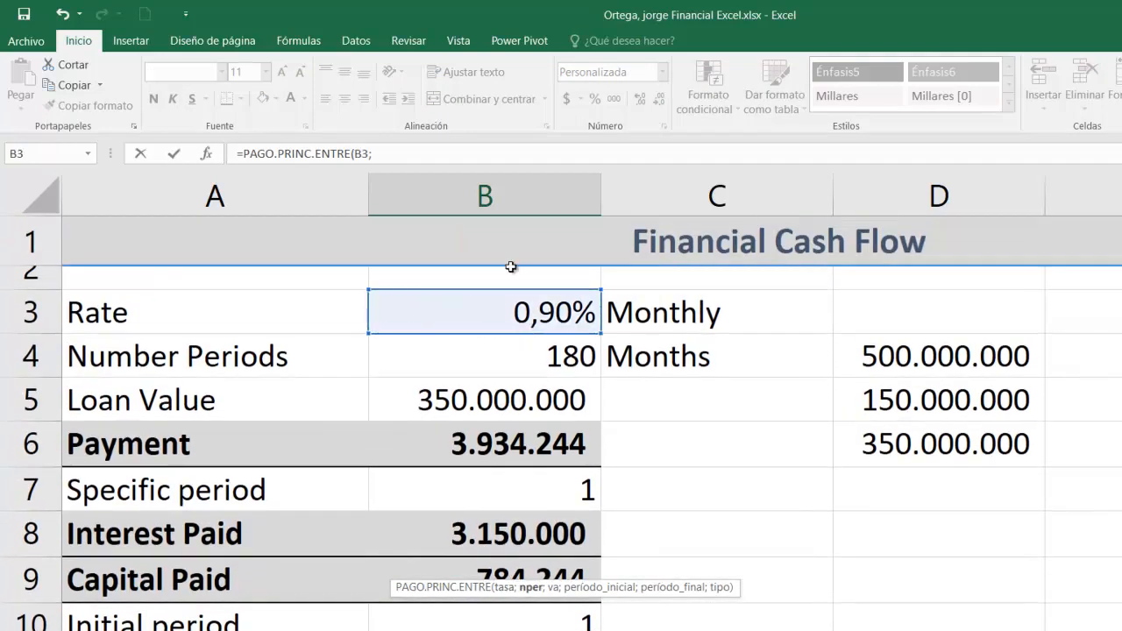
pyautogui.scroll(-2, 518, 309)
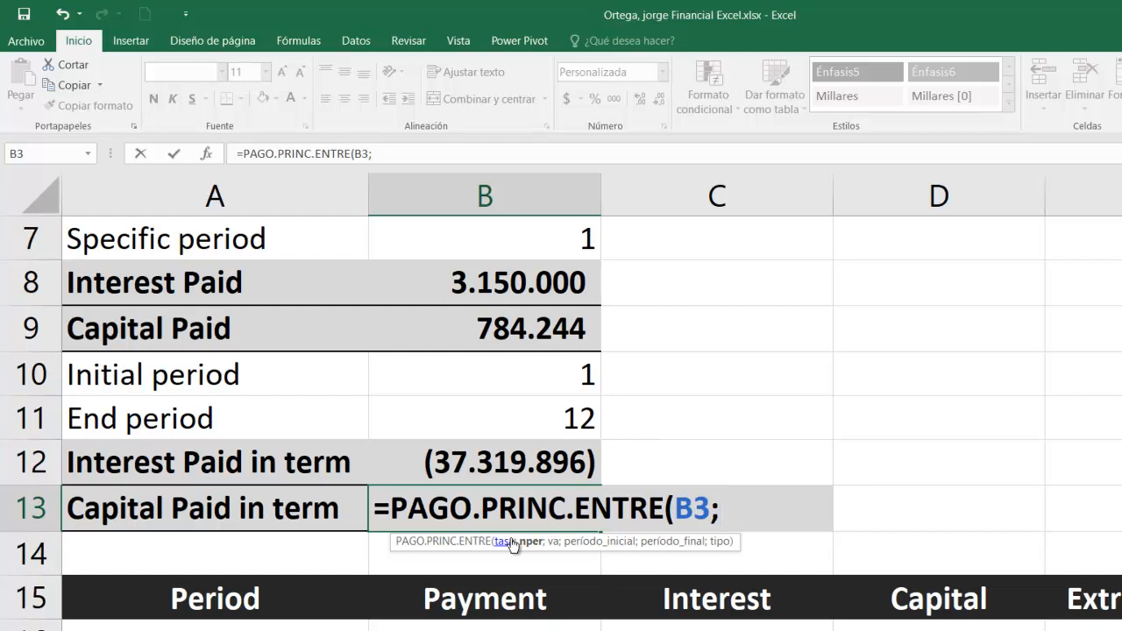
pyautogui.scroll(2, 676, 419)
pyautogui.click(579, 375)
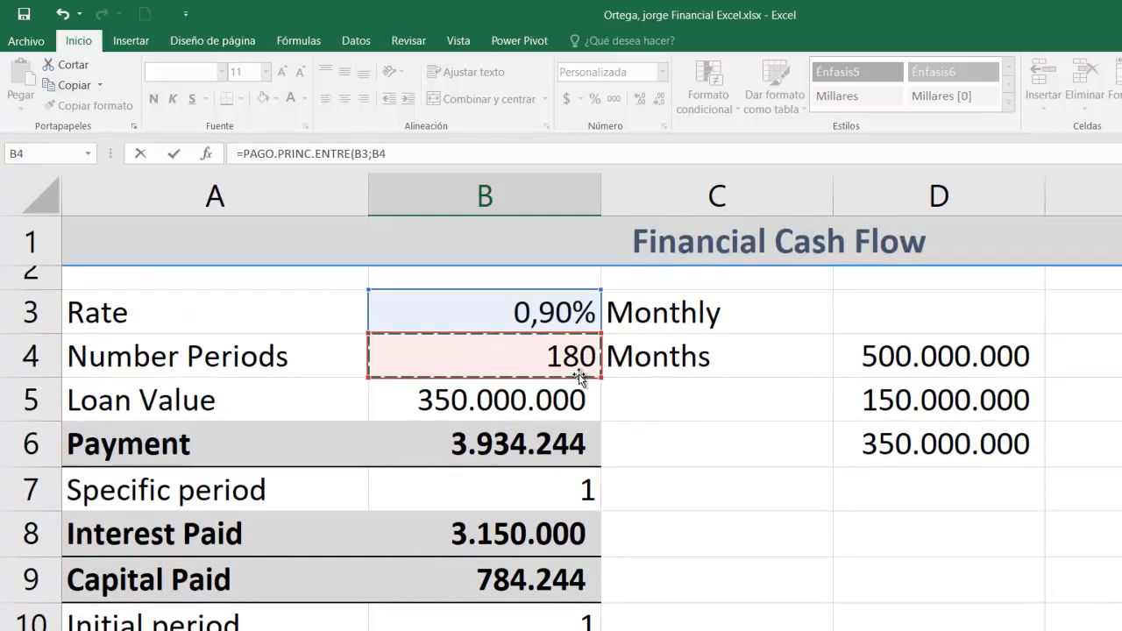
pyautogui.write(';')
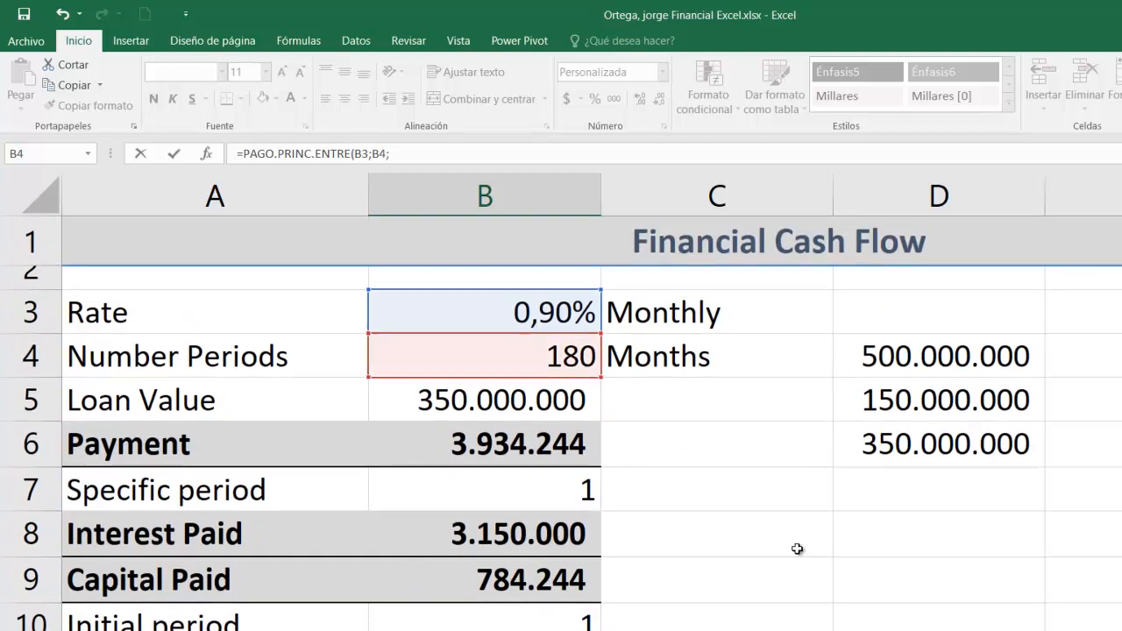
# Step: Complete the B13 formula with loan value B5, initial period B10, end period B11 and payment type 0
pyautogui.scroll(-3, 796, 548)
pyautogui.scroll(2, 790, 547)
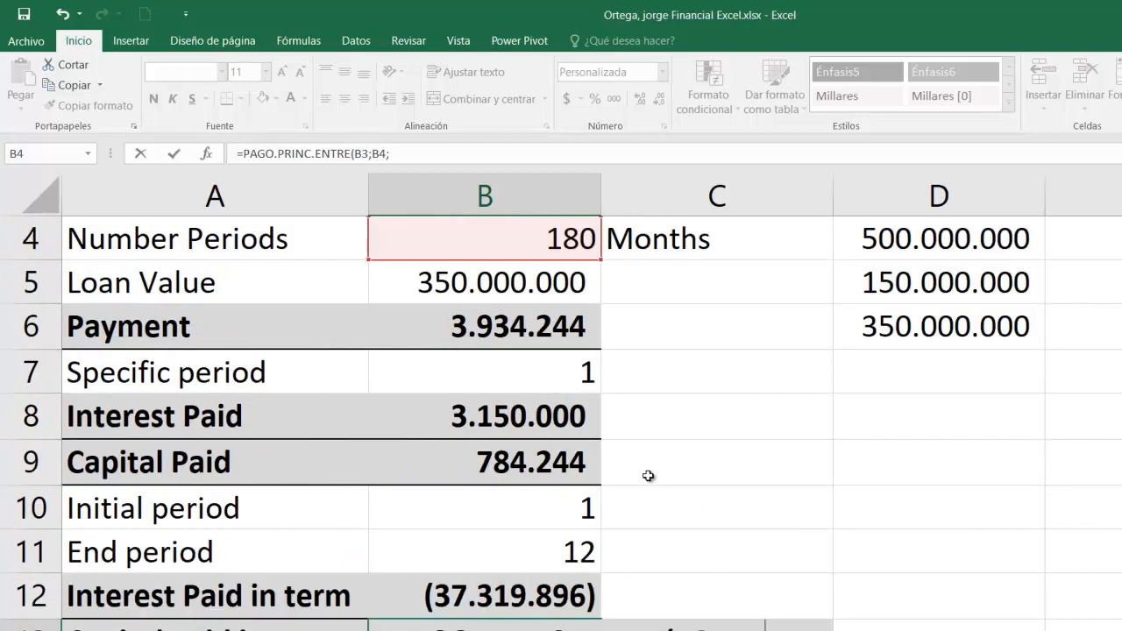
pyautogui.write(';')
pyautogui.click(537, 501)
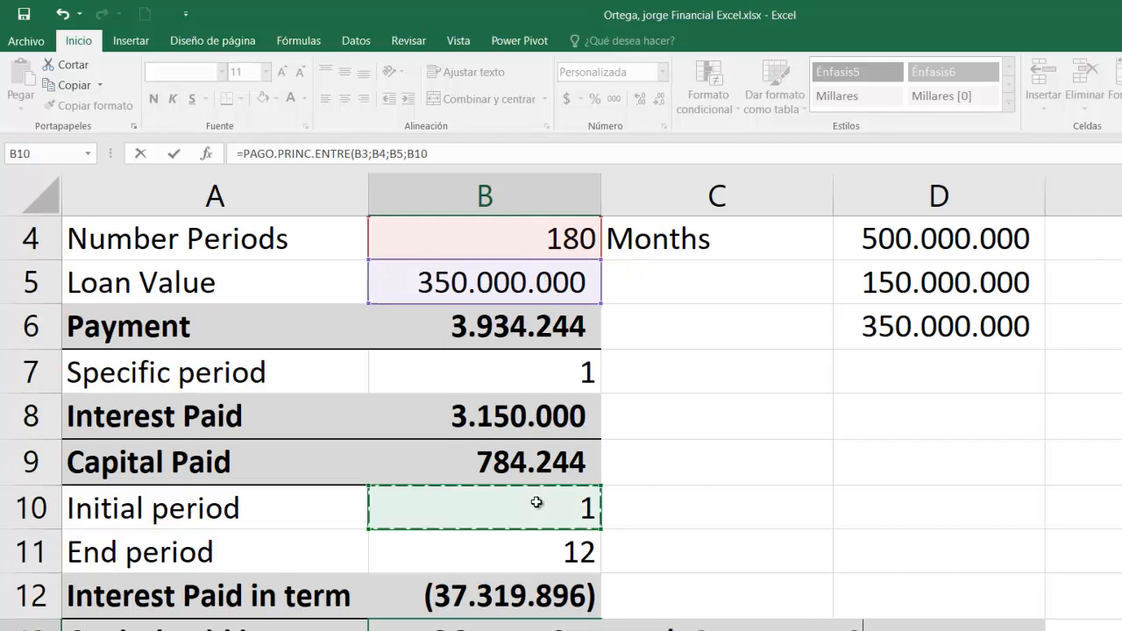
pyautogui.write(';')
pyautogui.click(539, 554)
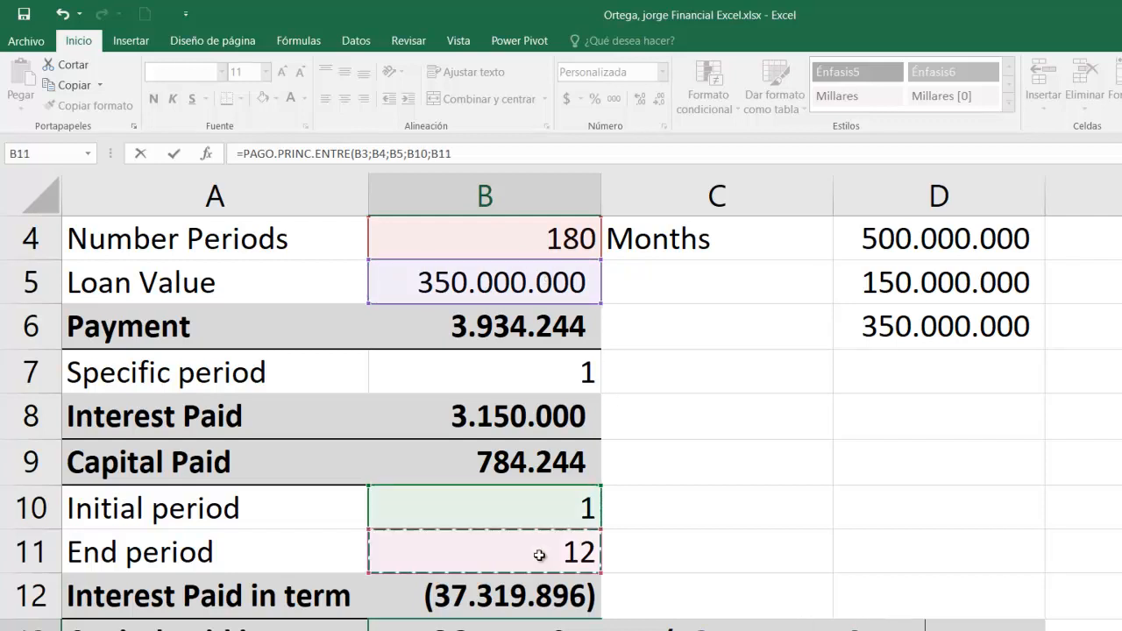
pyautogui.write(';0')
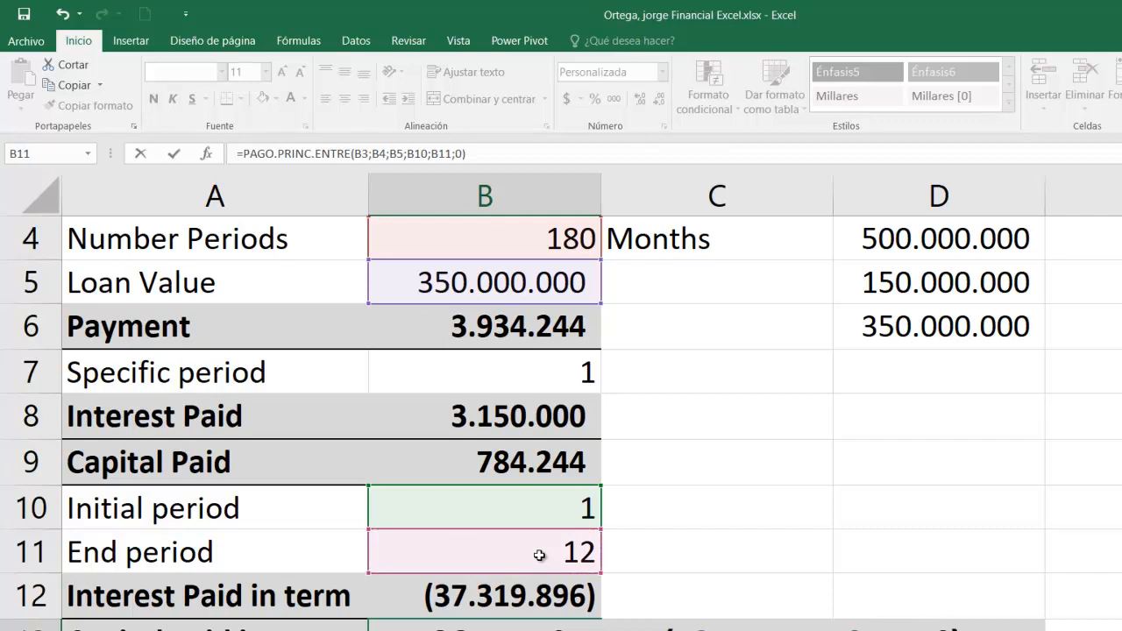
pyautogui.press('Return')
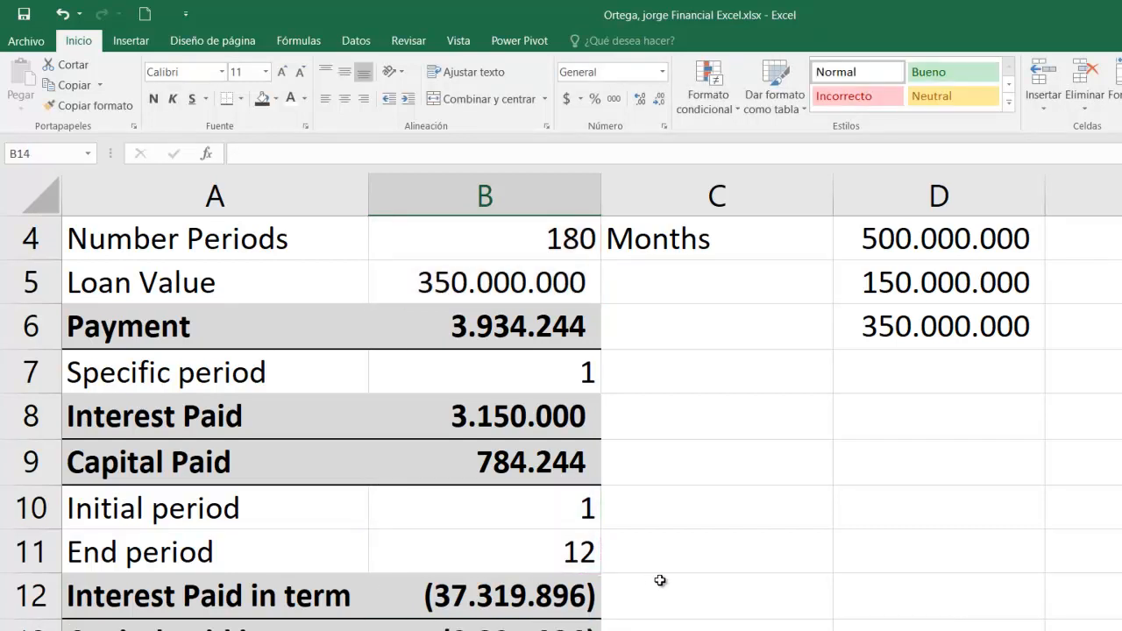
# Step: Put a minus sign in front of the functions in B12 and B13 to reverse the sign of both term amounts
pyautogui.doubleClick(491, 579)
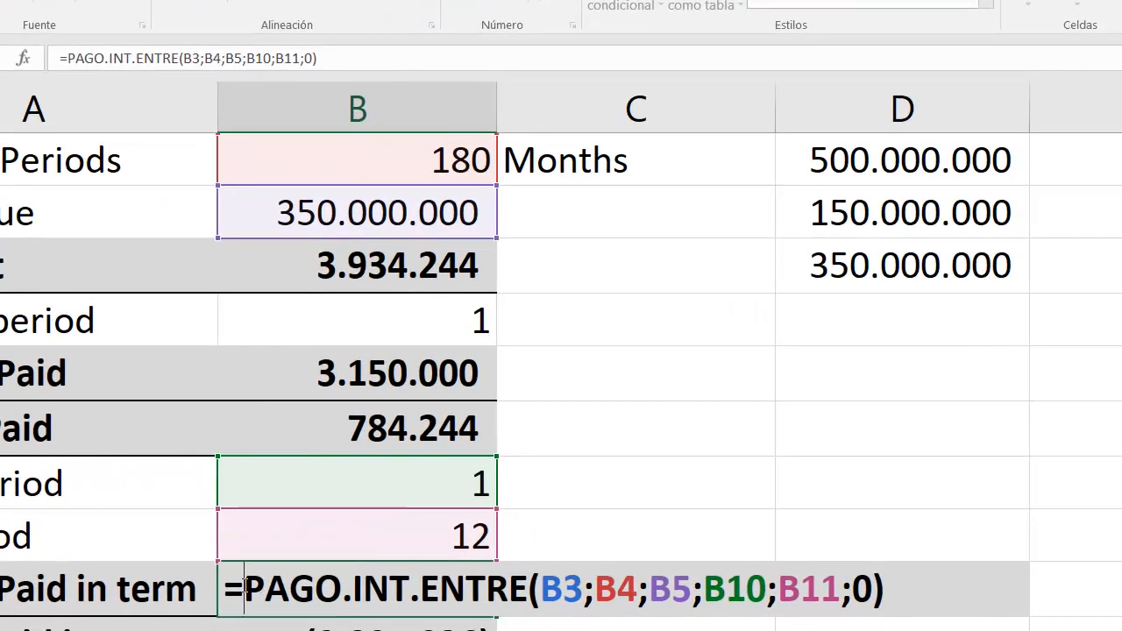
pyautogui.write('-')
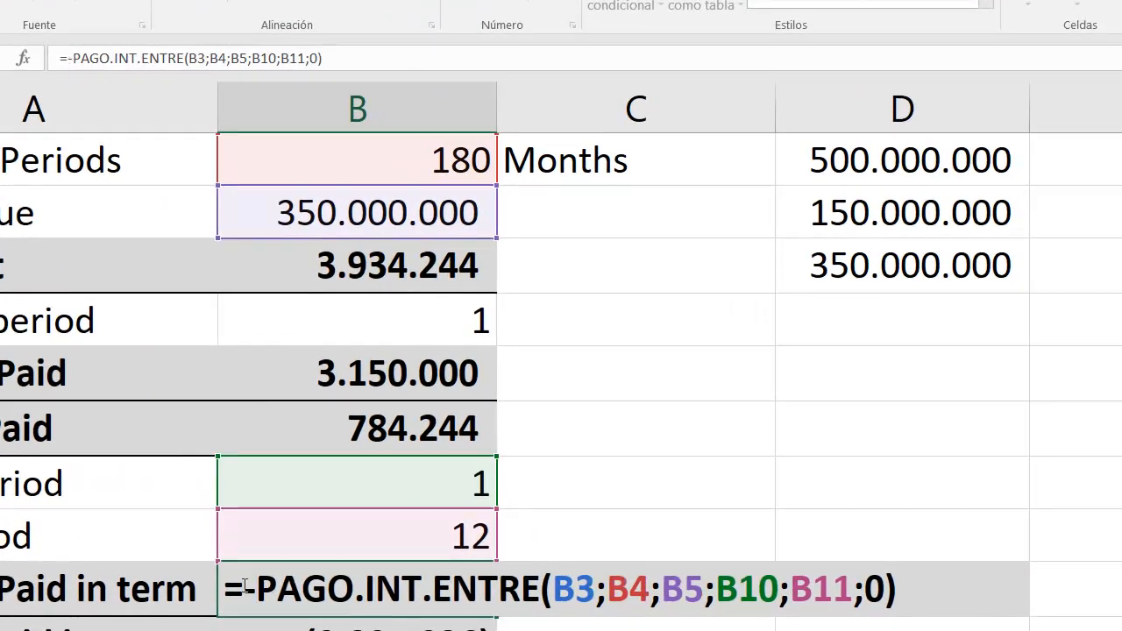
pyautogui.press('Return')
pyautogui.press('F2')
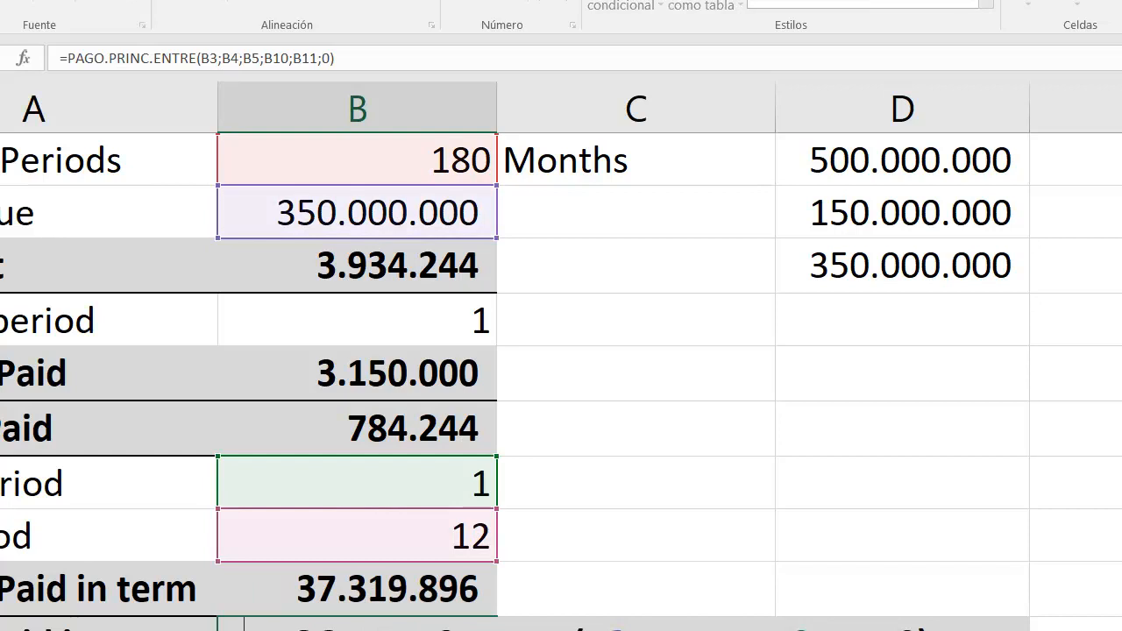
pyautogui.write('-')
pyautogui.press('Return')
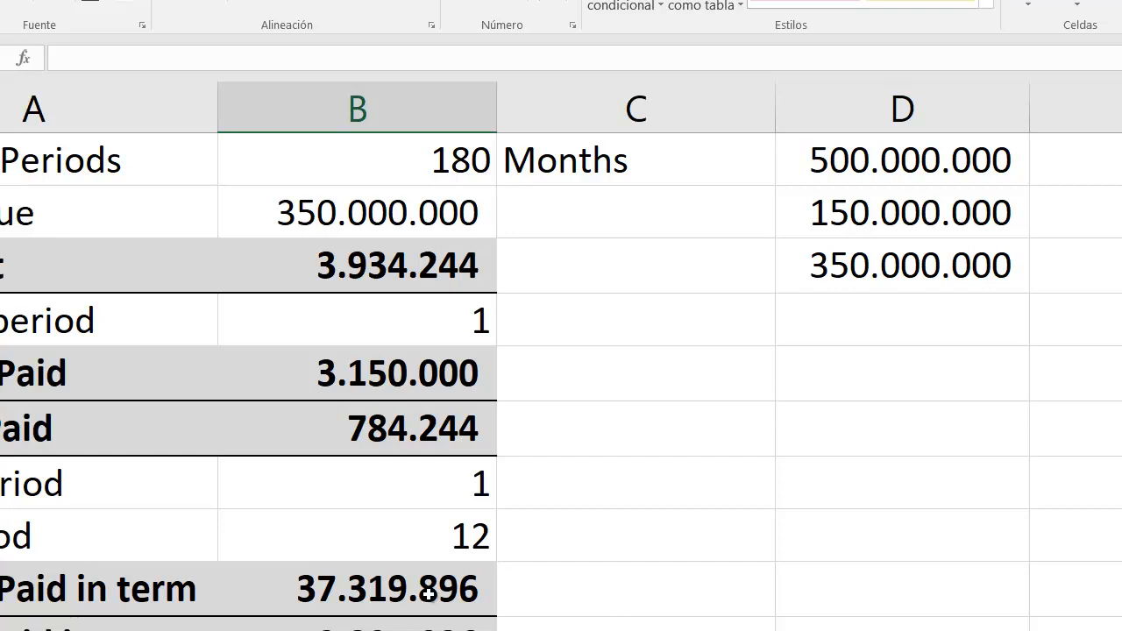
# Step: Enter a check formula in C11 that multiplies the end period in B11 by the payment in B6
pyautogui.click(426, 593)
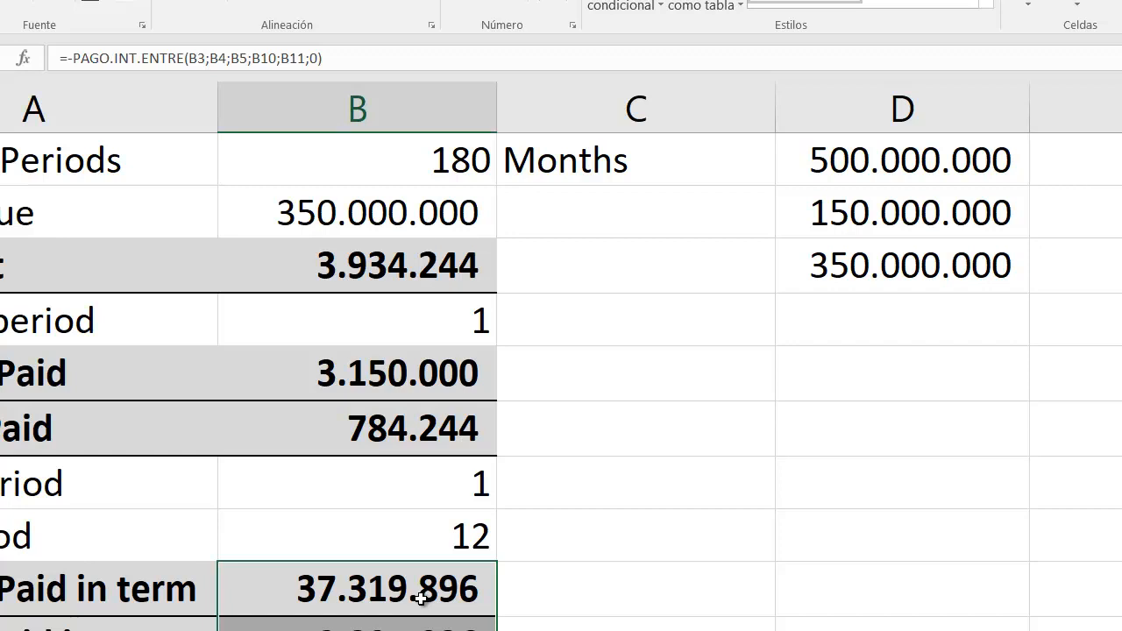
pyautogui.moveTo(424, 481); pyautogui.dragTo(415, 541)
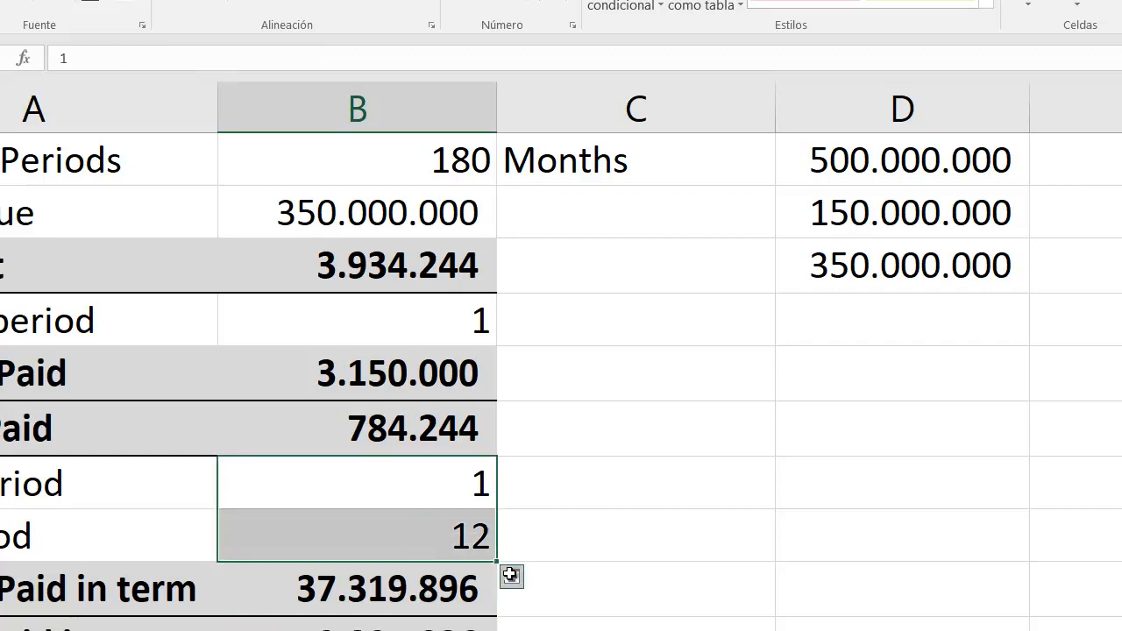
pyautogui.click(611, 546)
pyautogui.write('+')
pyautogui.press('Left')
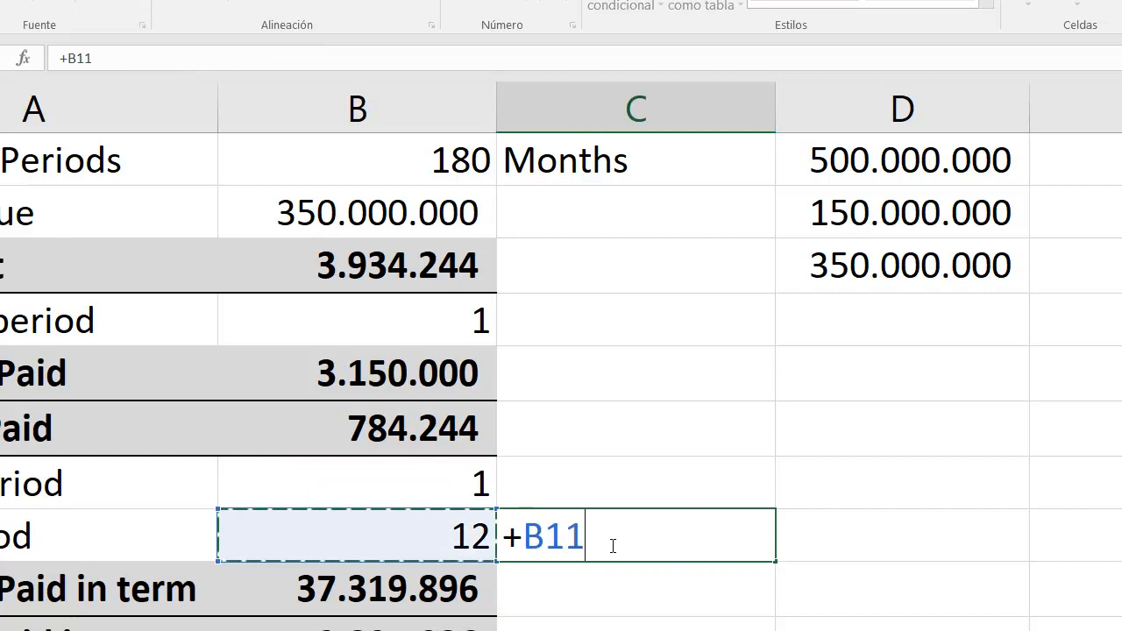
pyautogui.write('*')
pyautogui.click(464, 266)
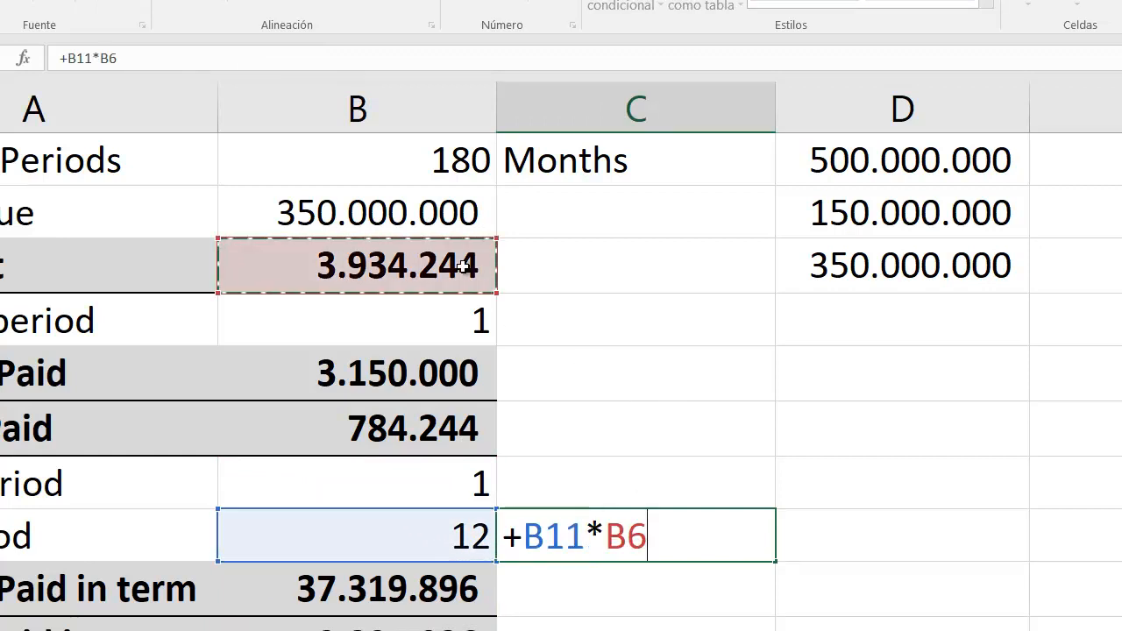
pyautogui.press('Return')
pyautogui.click(659, 535)
# Step: Enter a check formula in C13 that adds the capital paid in term B13 and the interest paid in term B12
pyautogui.click(581, 626)
pyautogui.write('+')
pyautogui.press('Left')
pyautogui.write('+')
pyautogui.press('Left')
pyautogui.press('Up')
pyautogui.press('Return')
pyautogui.click(580, 627)
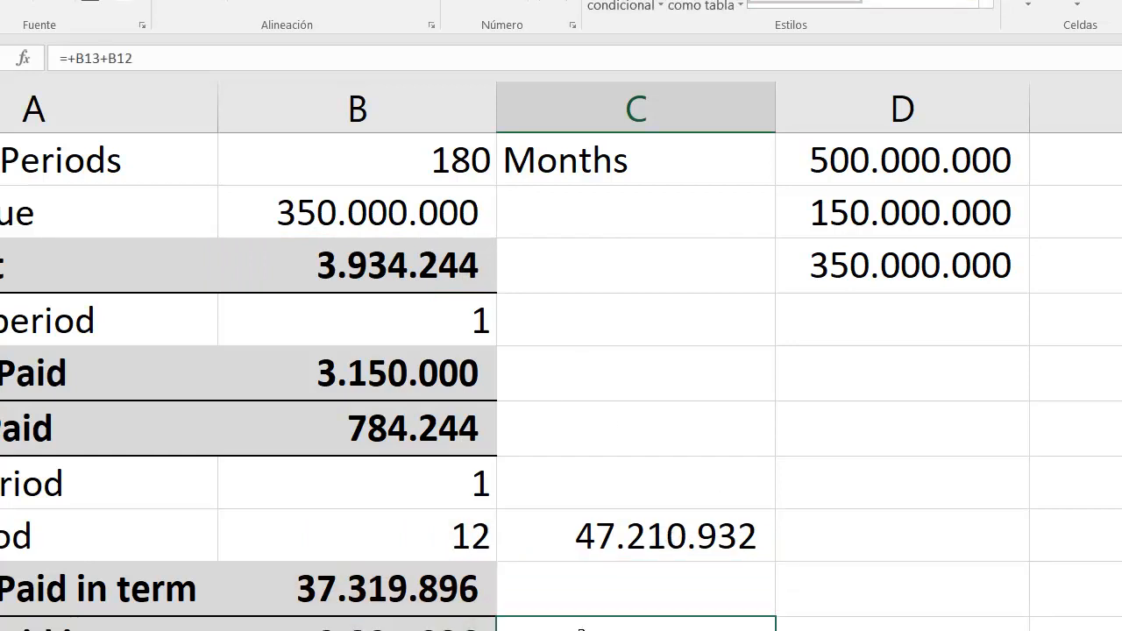
# Step: Review the check formulas in C11 and C13 and clear the range C11:C13
pyautogui.moveTo(644, 545); pyautogui.dragTo(646, 628)
pyautogui.doubleClick(625, 535)
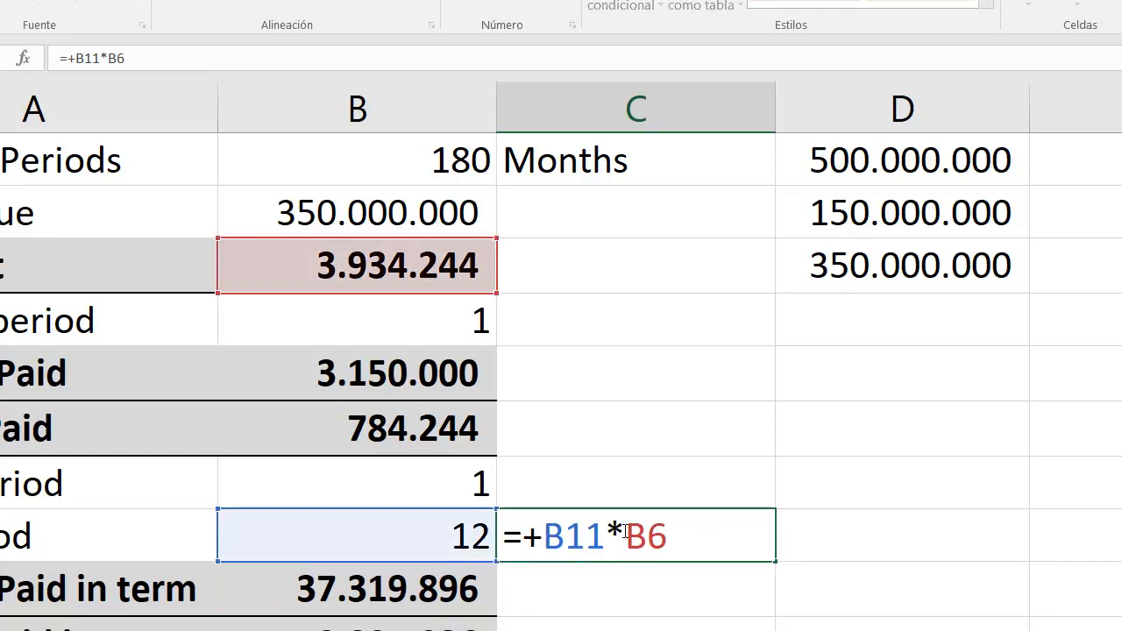
pyautogui.press('Return')
pyautogui.doubleClick(647, 622)
pyautogui.press('Return')
pyautogui.moveTo(663, 540); pyautogui.dragTo(664, 630)
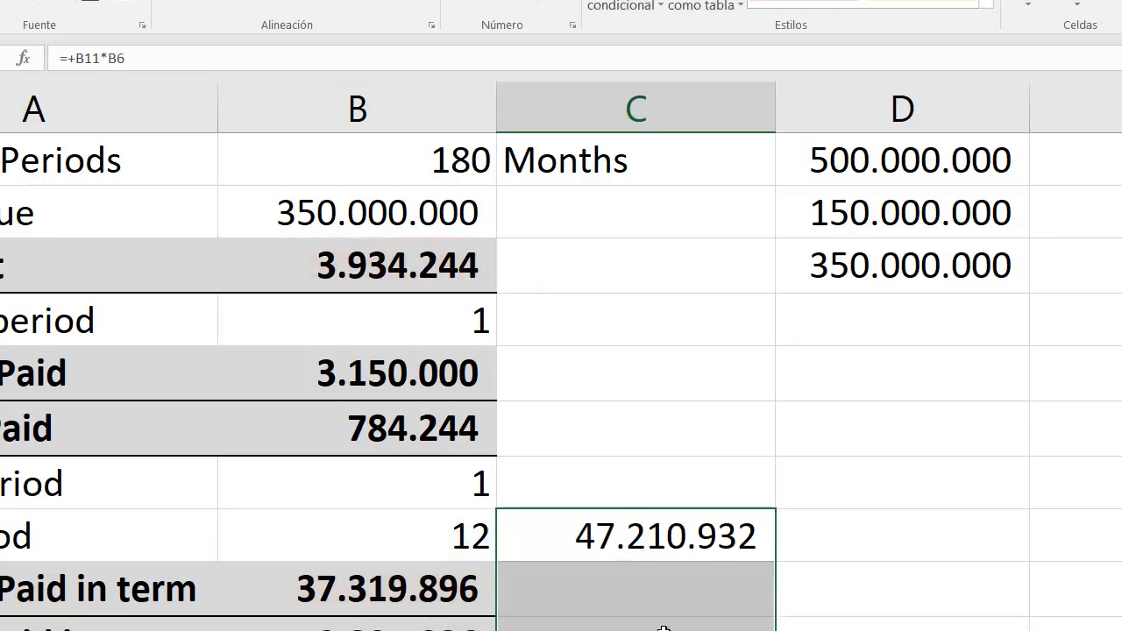
pyautogui.press('Delete')
pyautogui.click(892, 620)
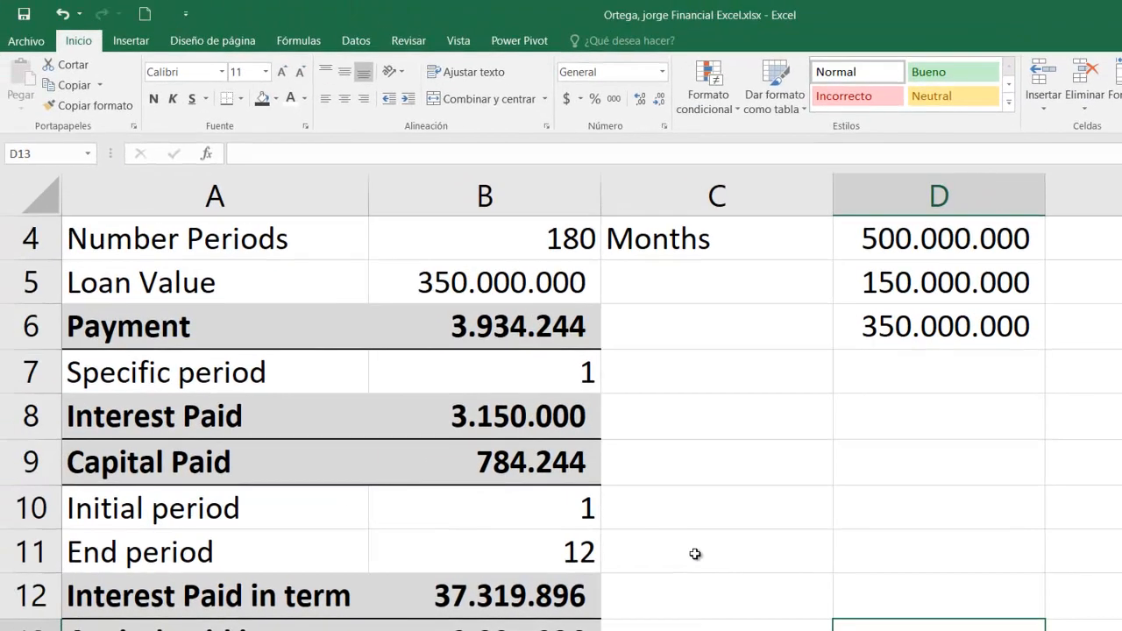
# Step: Examine the loan data and the Period column of the table below it, from period 0 down to its last row
pyautogui.scroll(1, 695, 554)
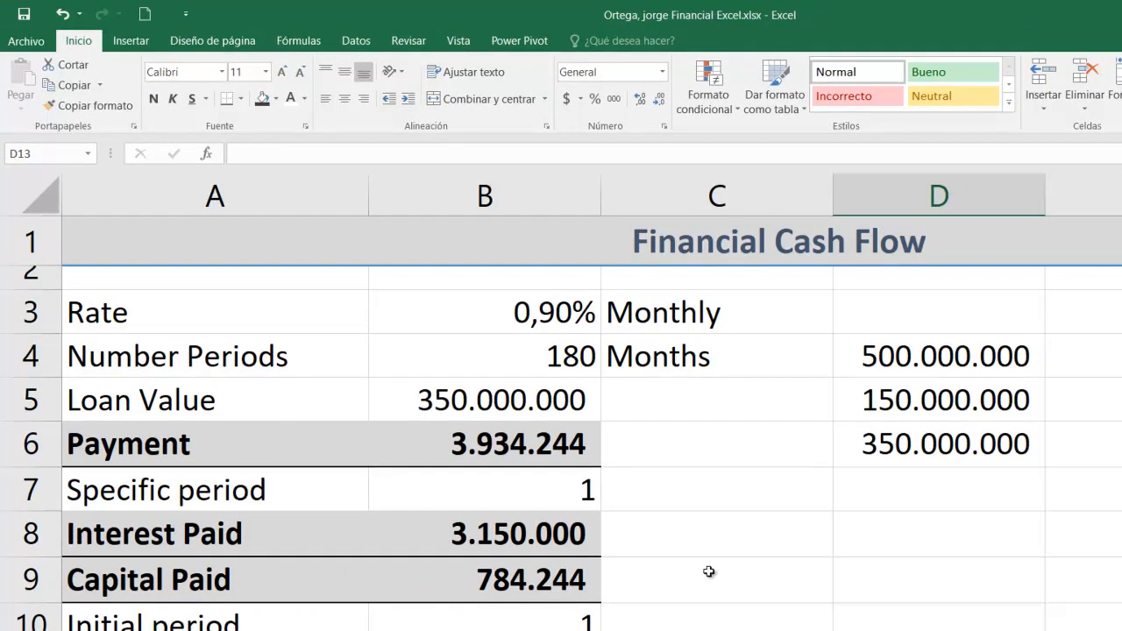
pyautogui.scroll(-3, 709, 571)
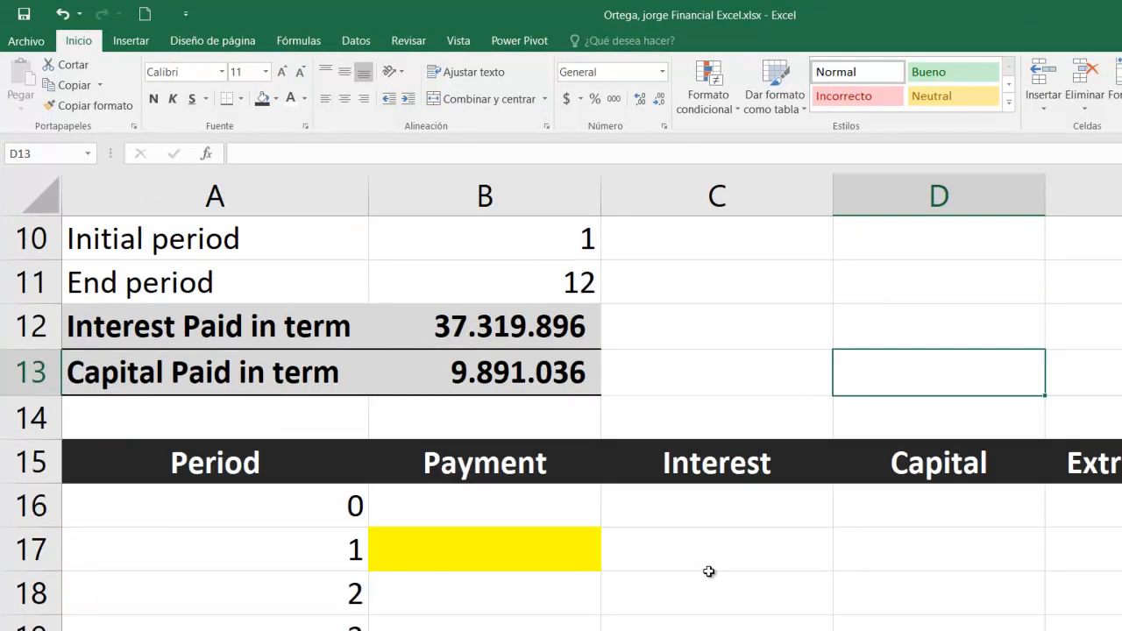
pyautogui.keyDown('ctrl'); pyautogui.scroll(-2, 721, 526); pyautogui.keyUp('ctrl')
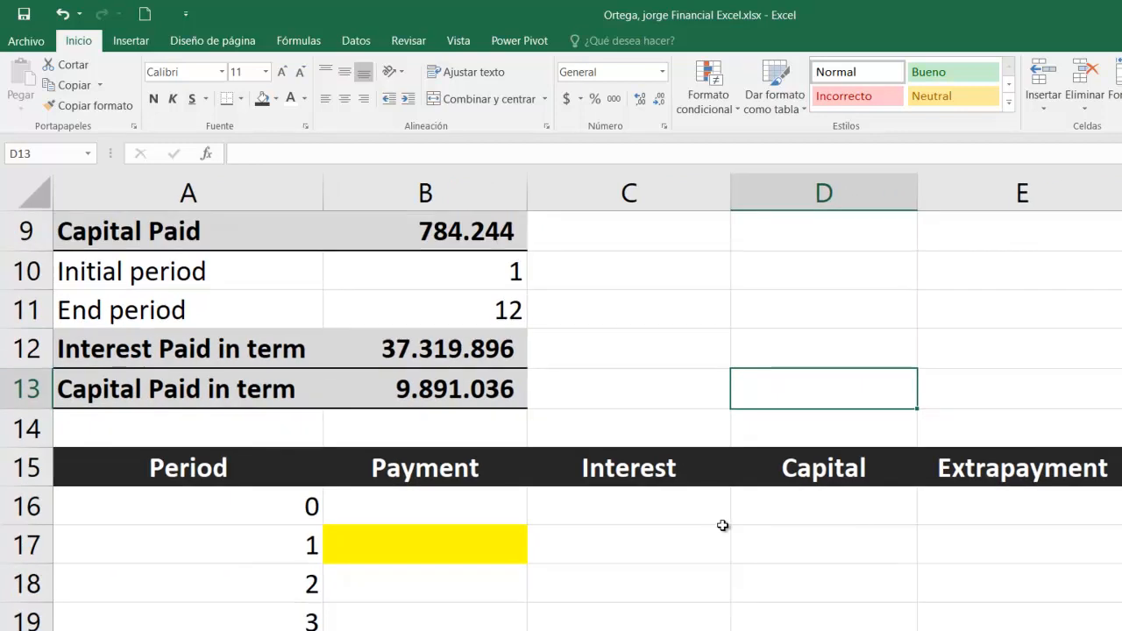
pyautogui.scroll(3, 667, 510)
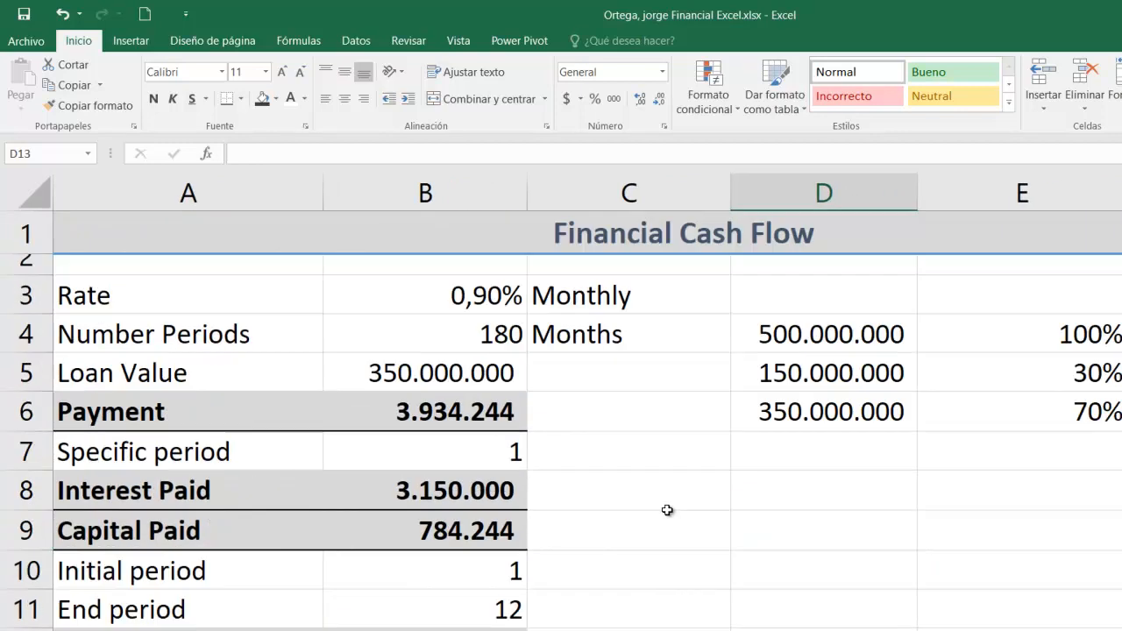
pyautogui.scroll(-3, 668, 510)
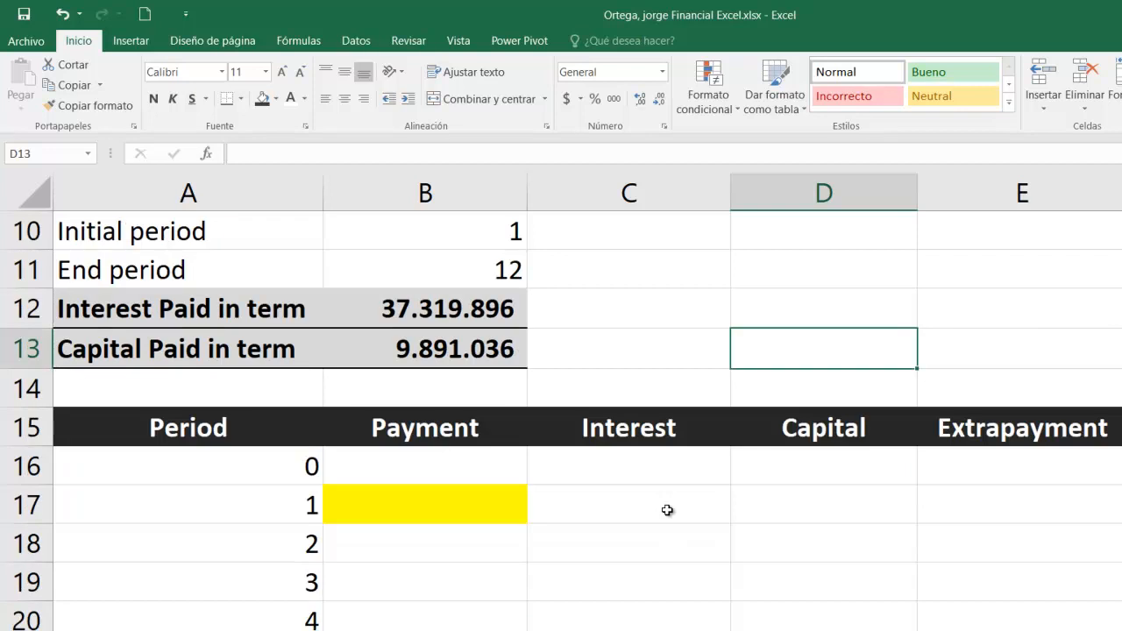
pyautogui.click(249, 472)
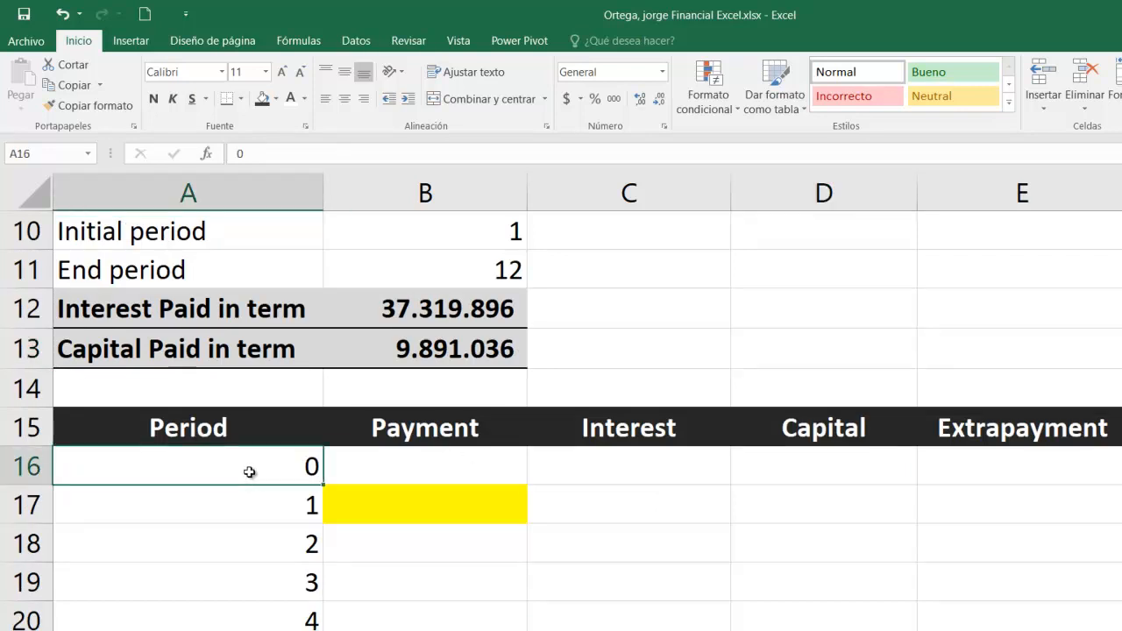
pyautogui.hotkey('ctrl', 'Down')
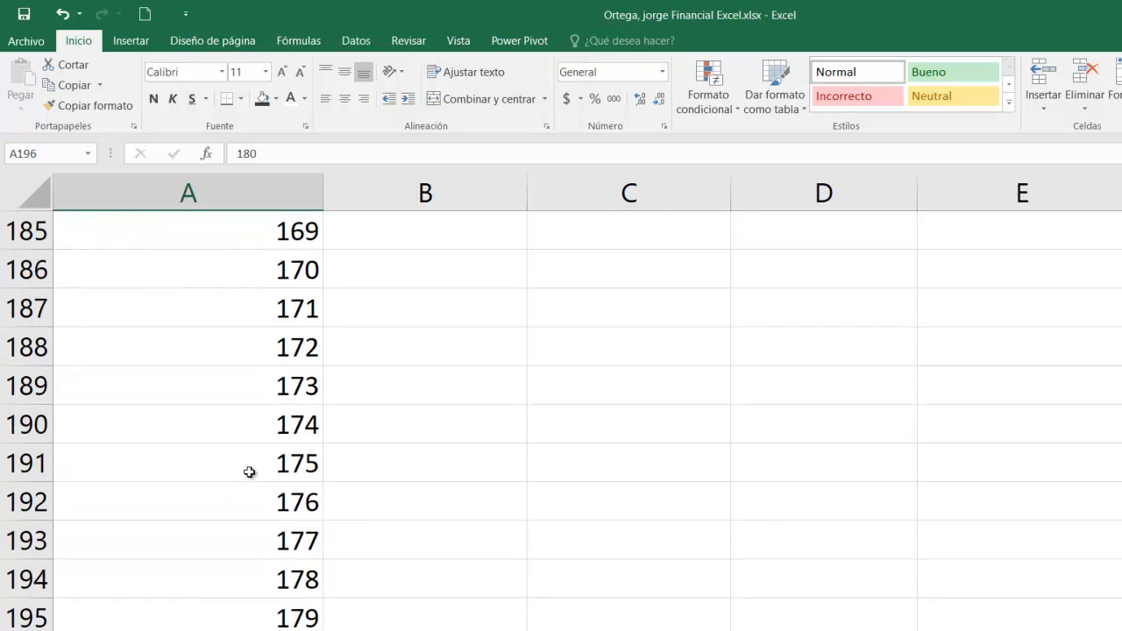
pyautogui.hotkey('ctrl', 'Up')
pyautogui.press('Up')
pyautogui.press('Up')
pyautogui.press('Up')
pyautogui.press('Up')
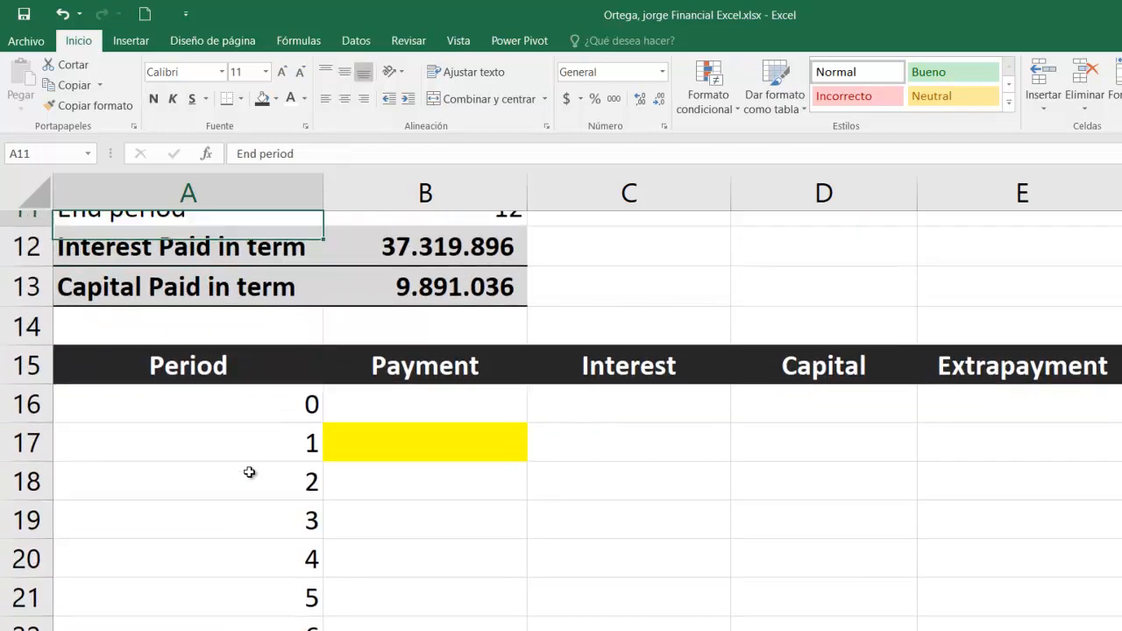
# Step: Link cell F16 in the period 0 row to the loan value in B5
pyautogui.press('Down')
pyautogui.press('Down')
pyautogui.press('Down')
pyautogui.press('Down')
pyautogui.press('Right')
pyautogui.press('Right')
pyautogui.press('Right')
pyautogui.press('Right')
pyautogui.press('Right')
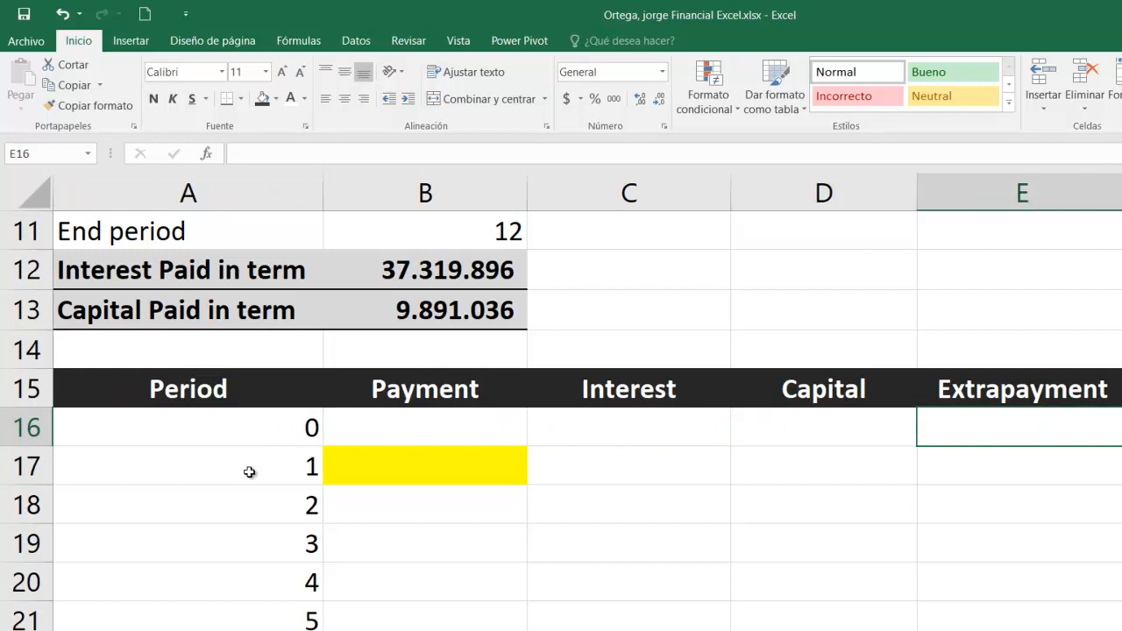
pyautogui.write('+')
pyautogui.scroll(4, 250, 469)
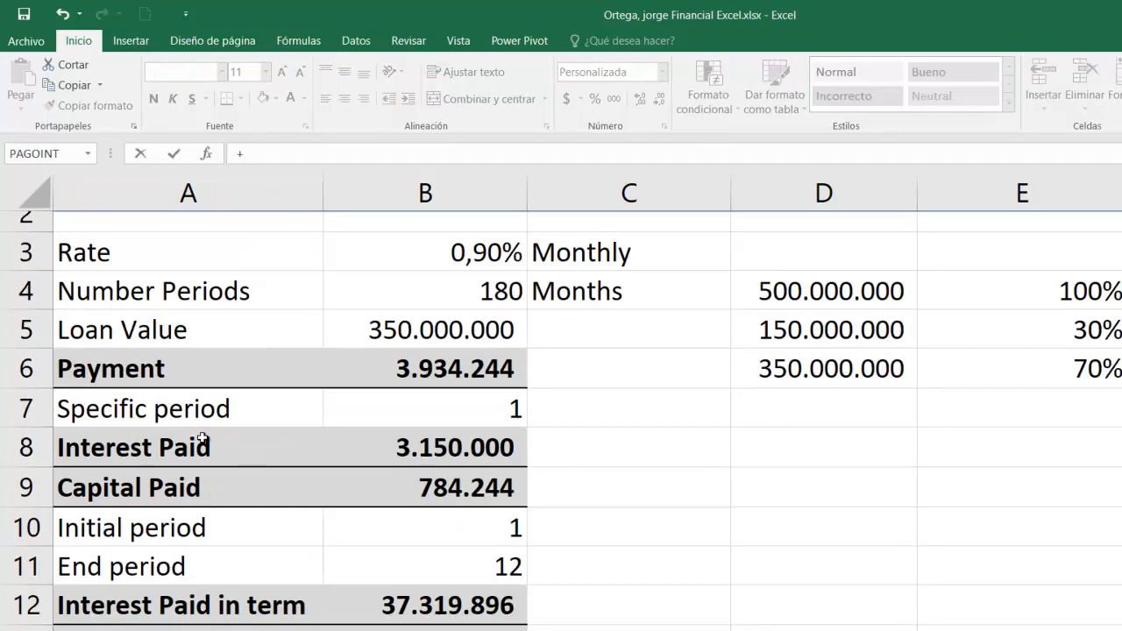
pyautogui.click(412, 376)
pyautogui.press('Return')
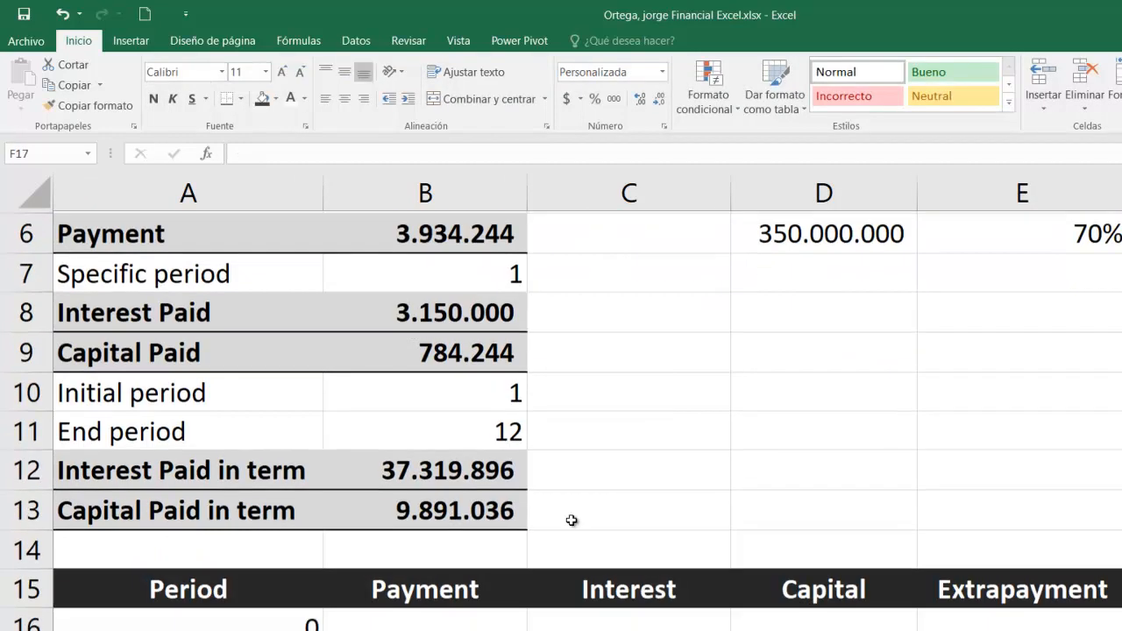
# Step: Begin the period 1 Interest formula in C17 with F16 as the first factor of a multiplication
pyautogui.scroll(-2, 829, 527)
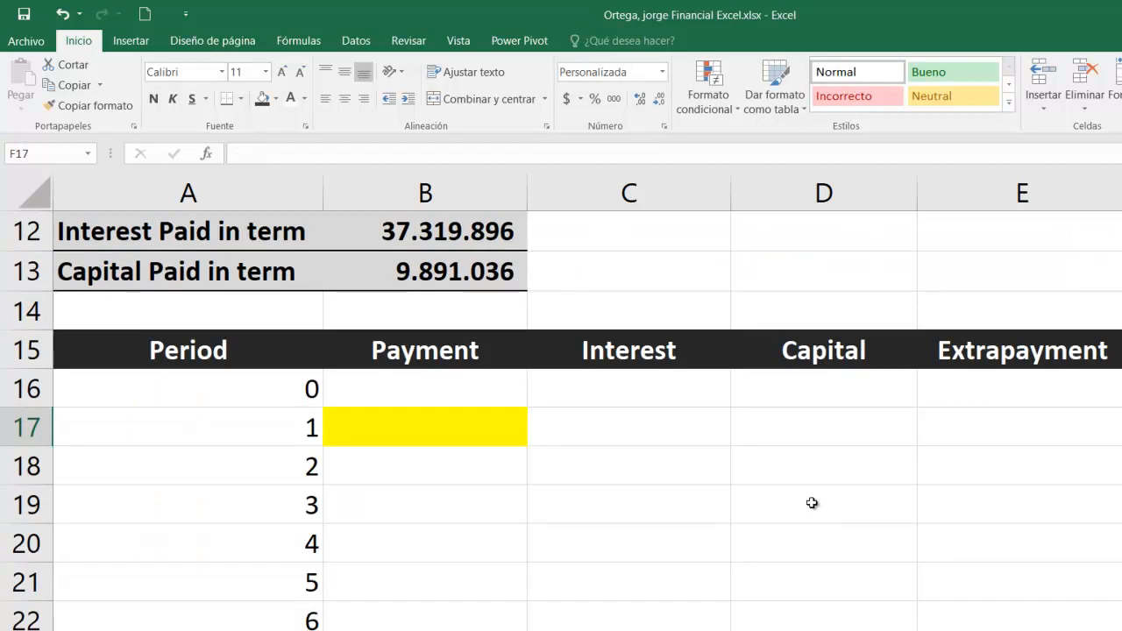
pyautogui.click(627, 432)
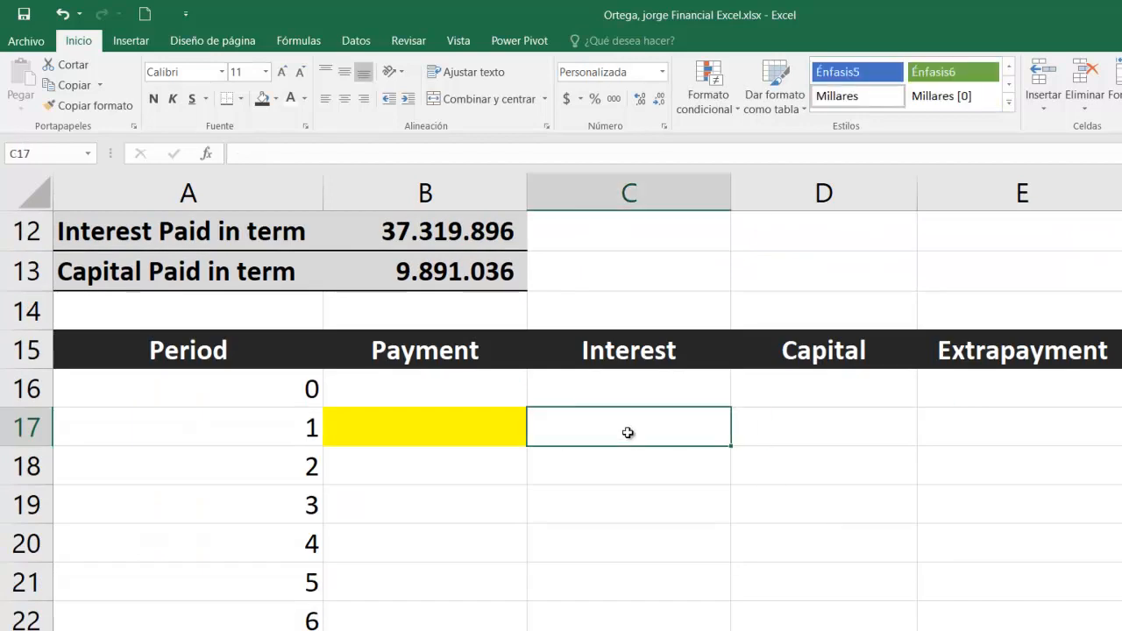
pyautogui.write('+')
pyautogui.press('Right')
pyautogui.press('Right')
pyautogui.press('Right')
pyautogui.press('Up')
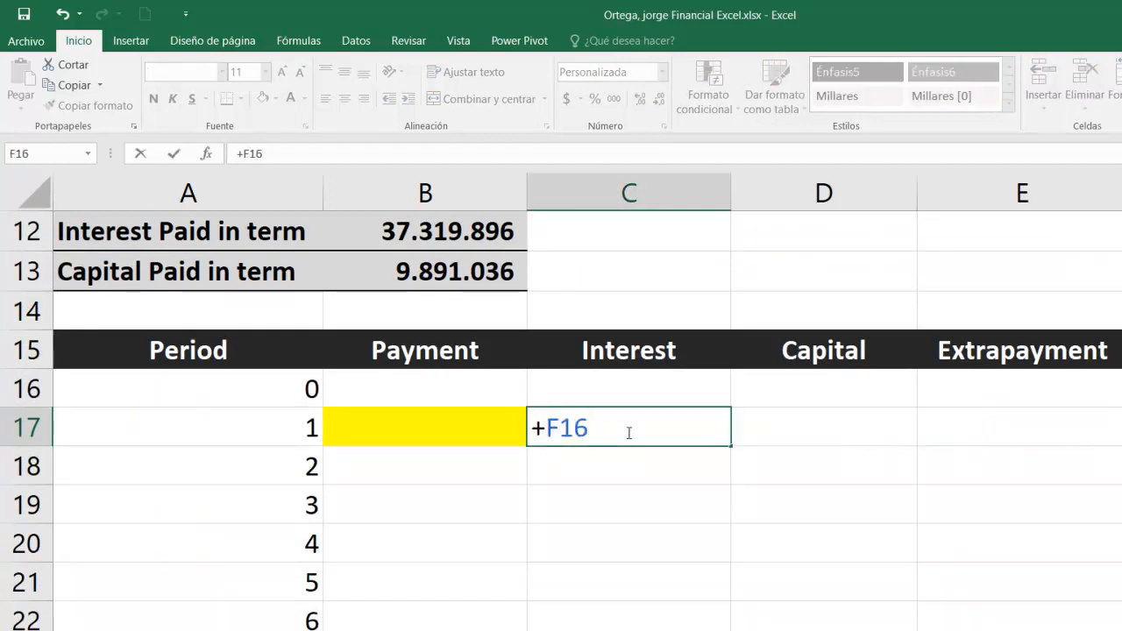
pyautogui.write('*')
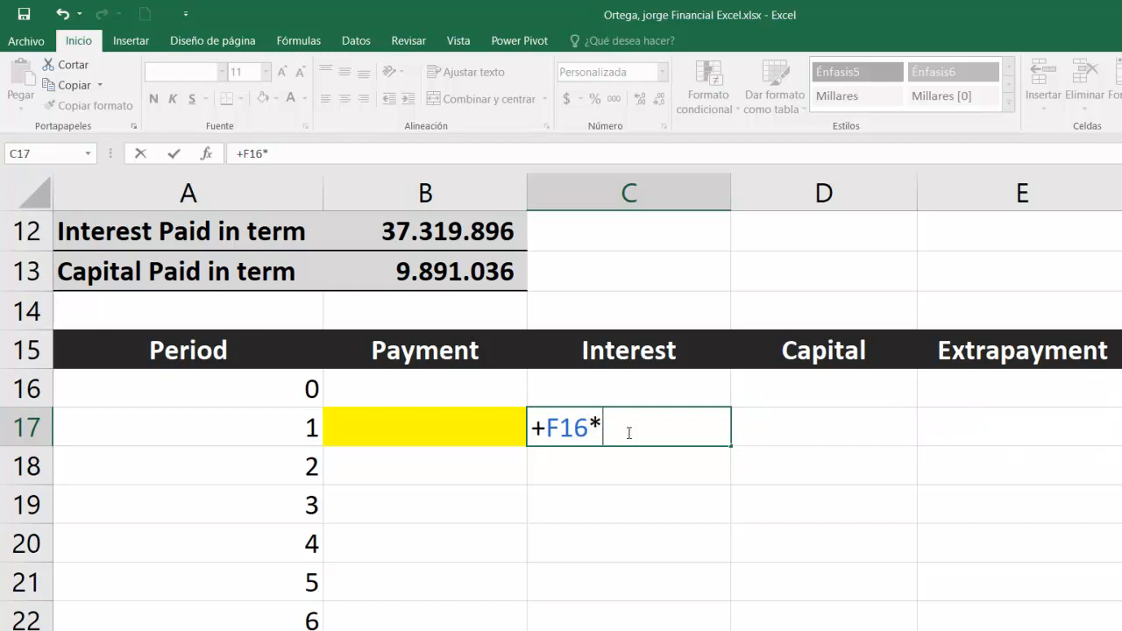
# Step: Complete the C17 formula with the rate in B3 as the absolute reference $B$3
pyautogui.scroll(3, 662, 394)
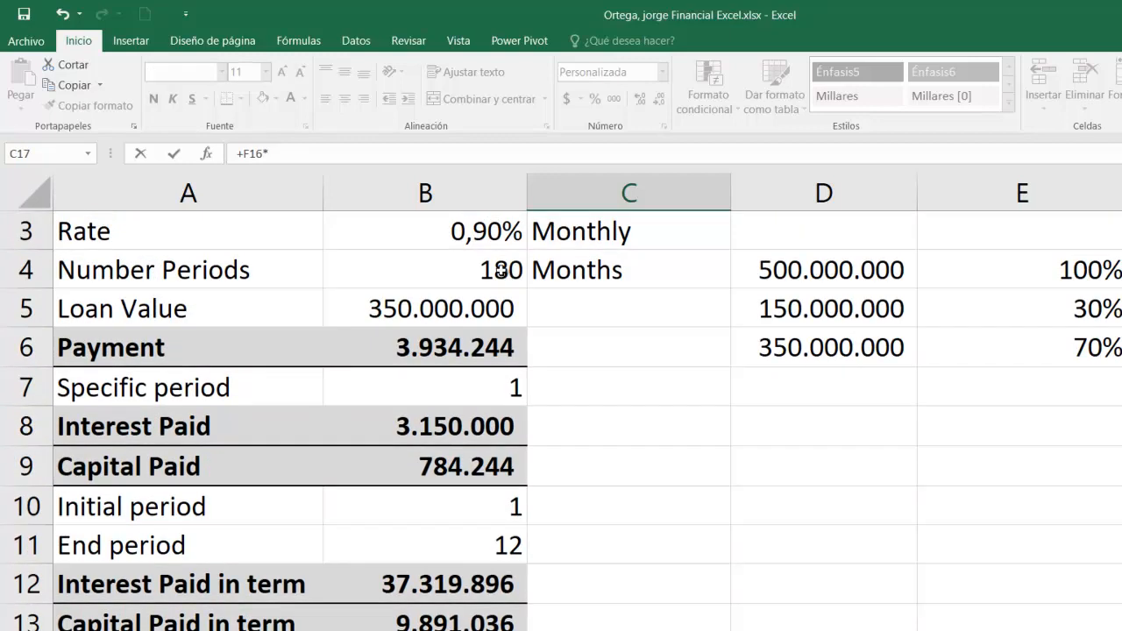
pyautogui.click(478, 237)
pyautogui.scroll(-2, 737, 476)
pyautogui.scroll(-2, 737, 478)
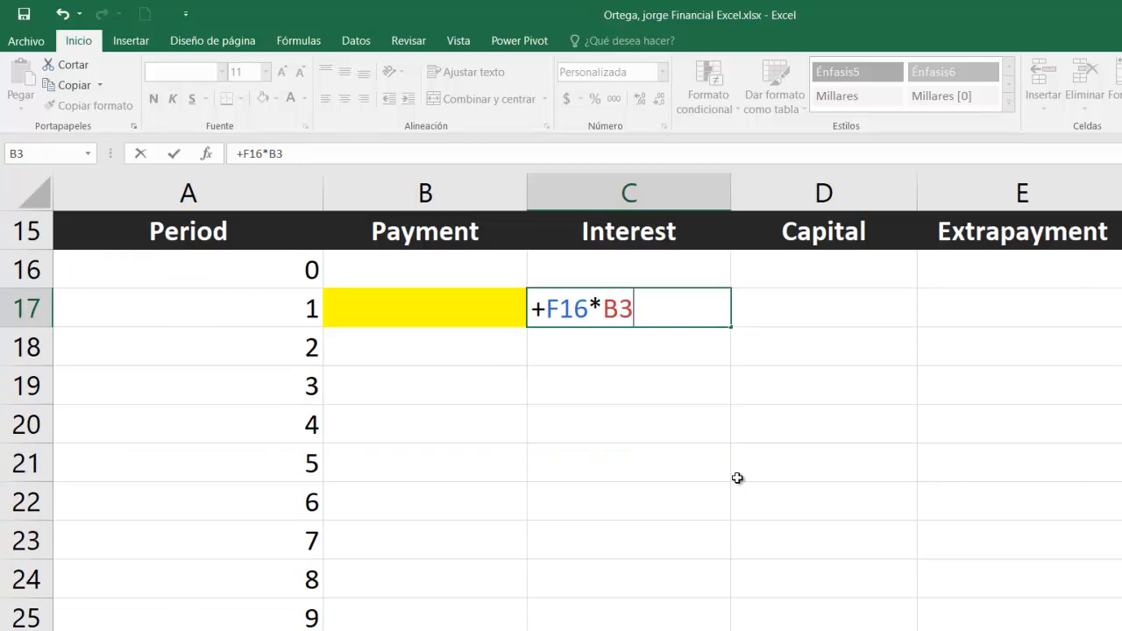
pyautogui.press('F4')
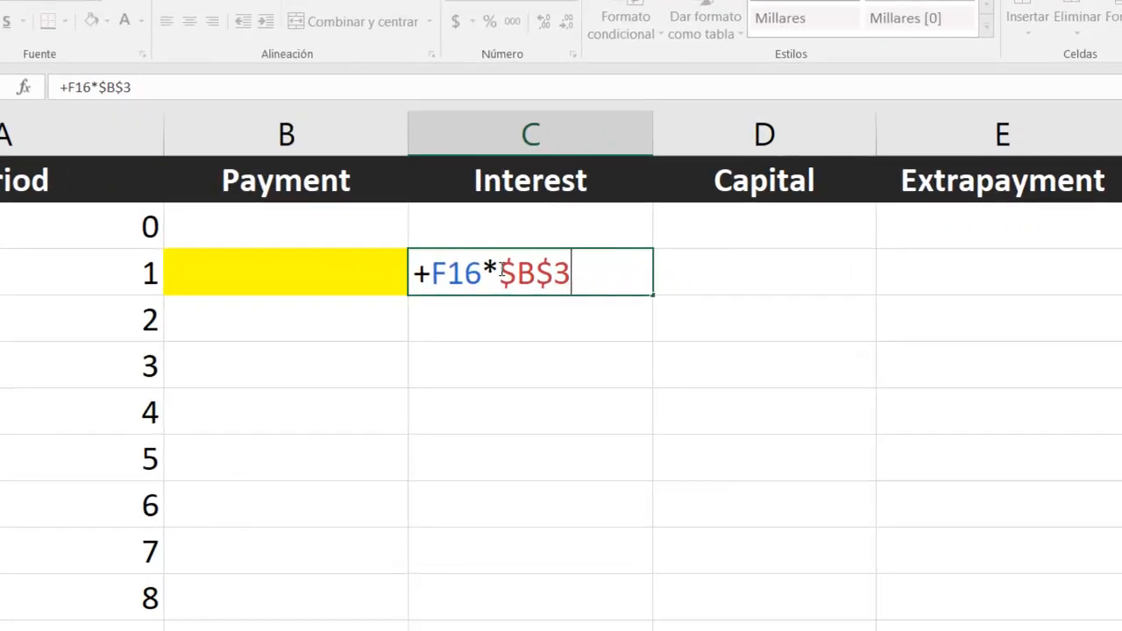
pyautogui.moveTo(603, 309); pyautogui.dragTo(691, 308)
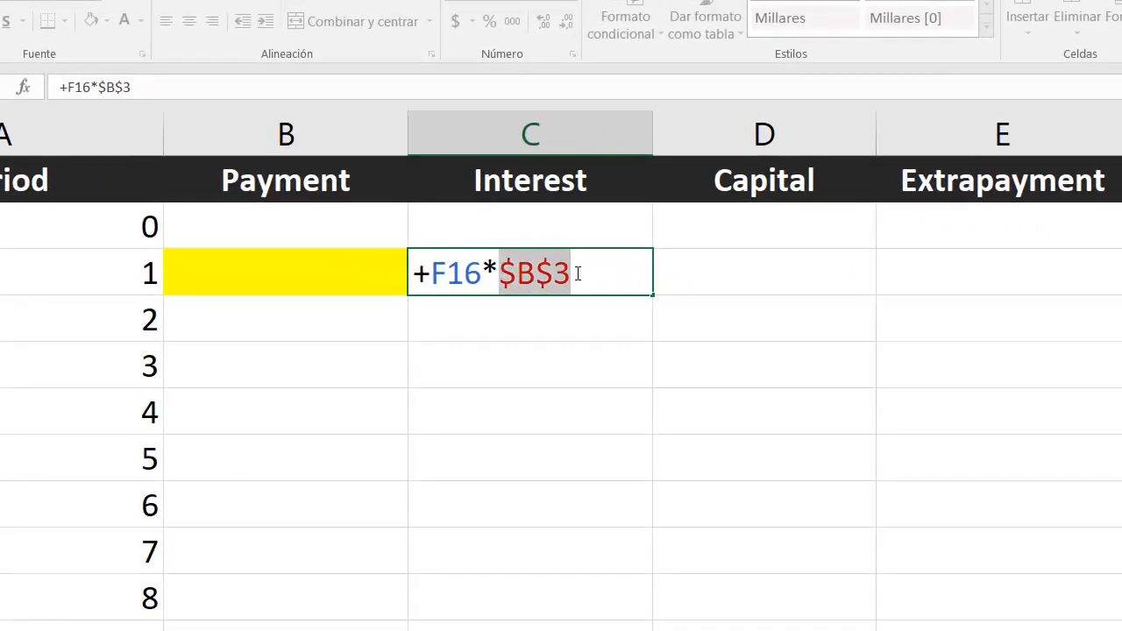
pyautogui.click(449, 274)
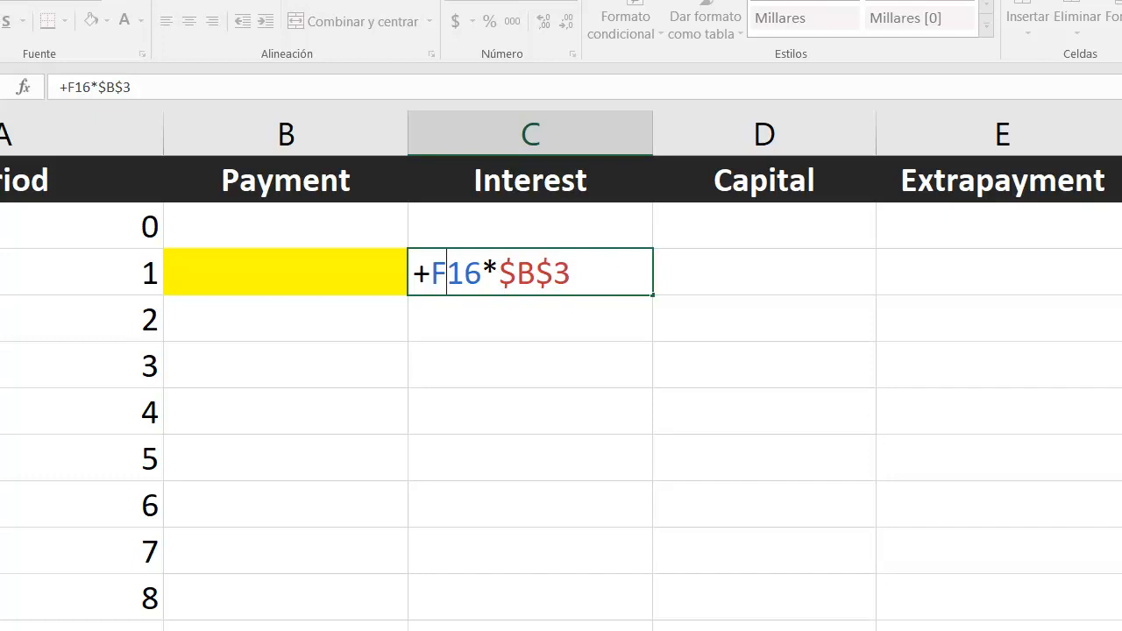
pyautogui.press('Return')
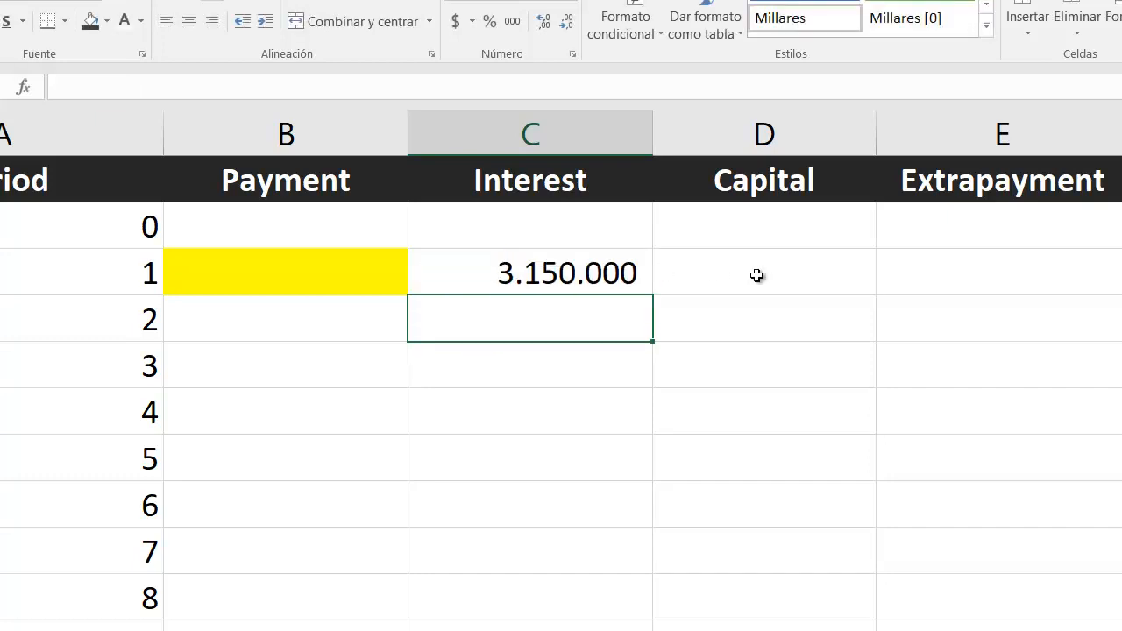
# Step: Link the period 1 Payment cell B17 to the calculated payment in B6
pyautogui.click(281, 277)
pyautogui.write('+')
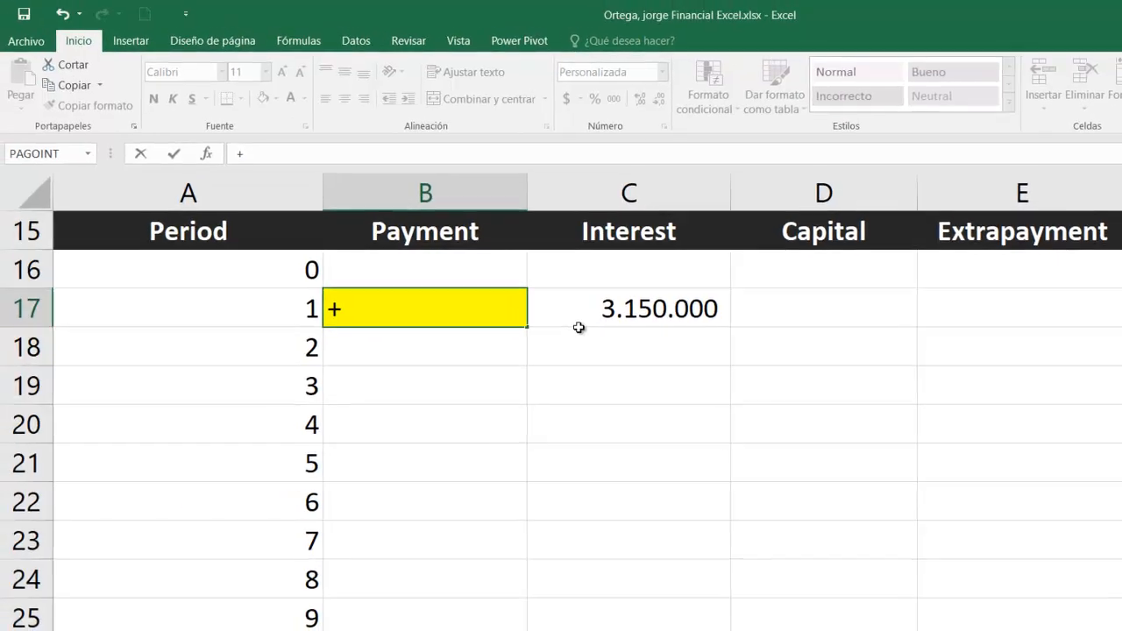
pyautogui.scroll(2, 471, 284)
pyautogui.scroll(2, 580, 330)
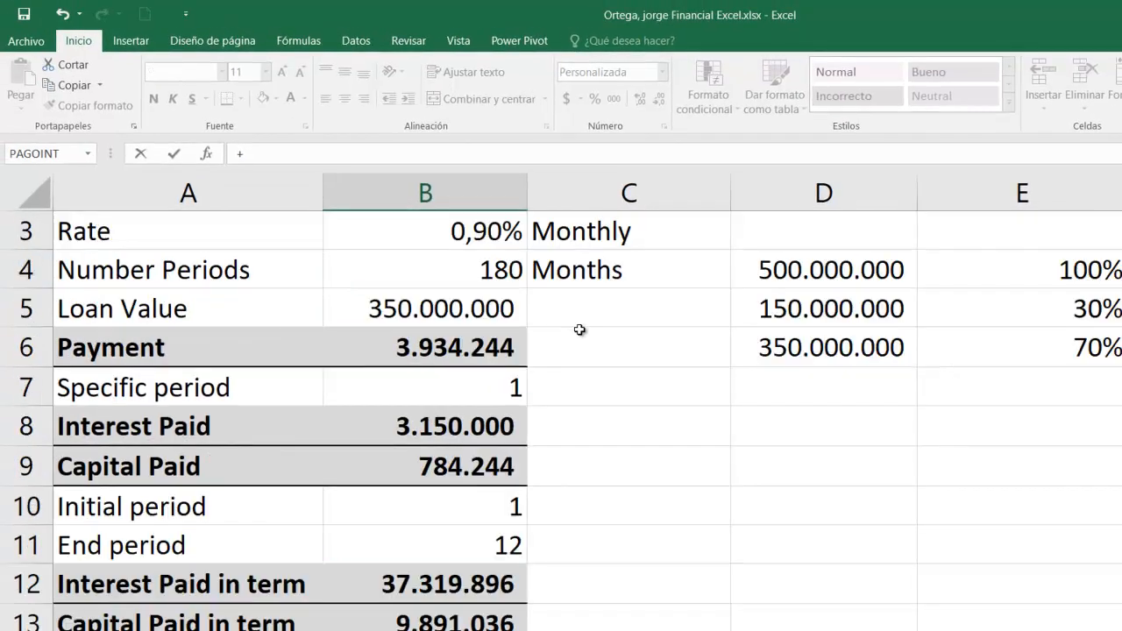
pyautogui.click(436, 349)
pyautogui.scroll(-3, 732, 487)
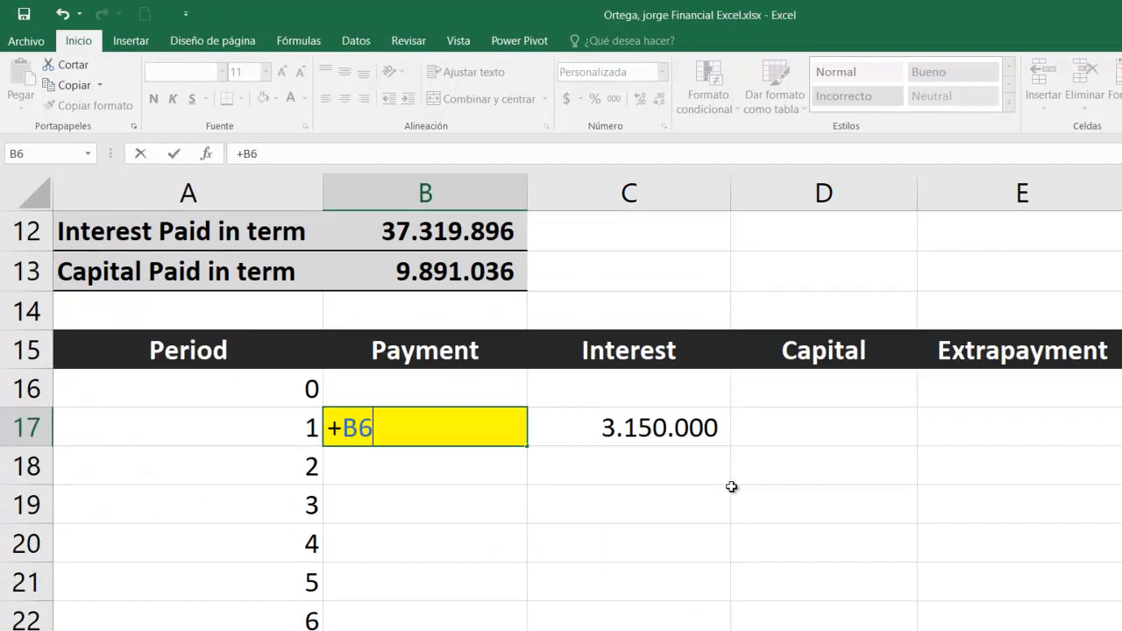
pyautogui.press('Return')
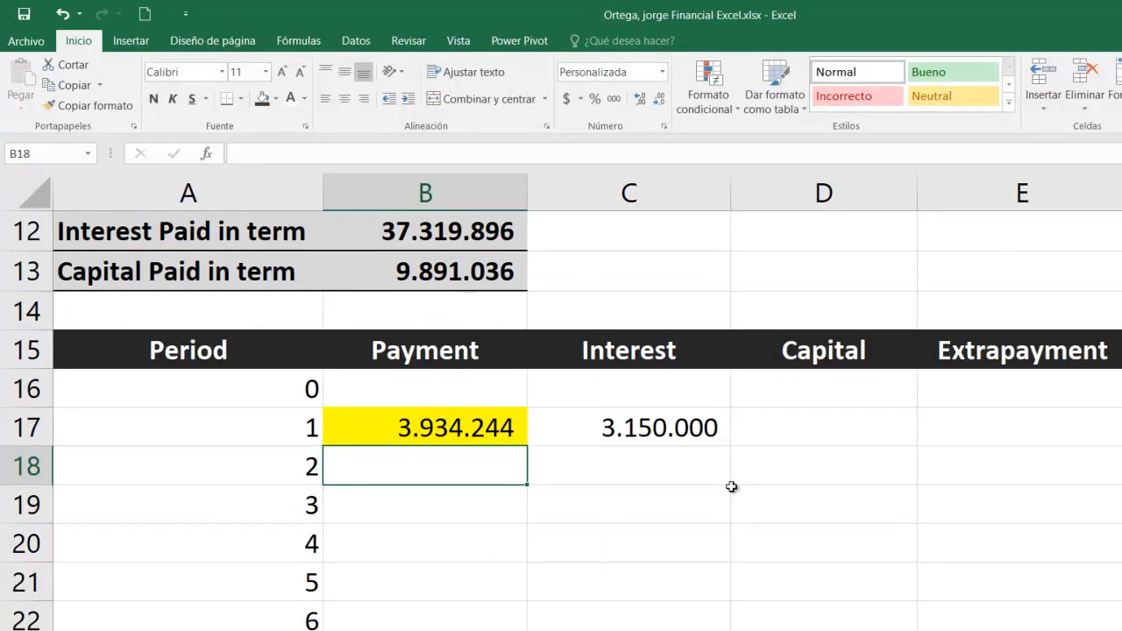
# Step: Link the period 2 Payment cell B18 to the payment above it in B17 and check its formula
pyautogui.write('+')
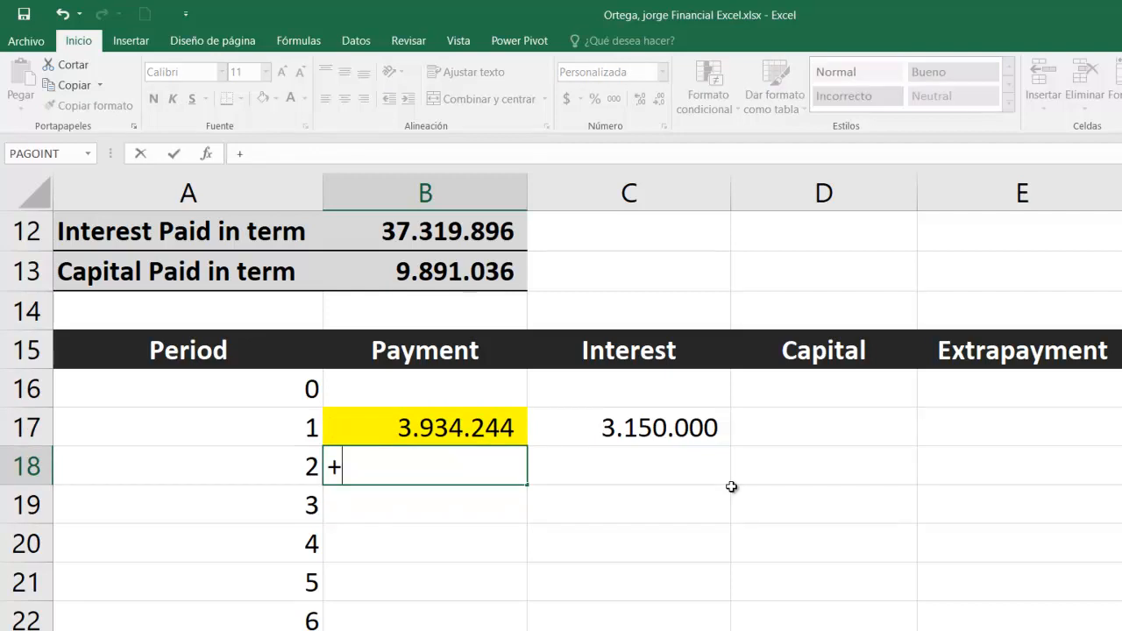
pyautogui.press('Up')
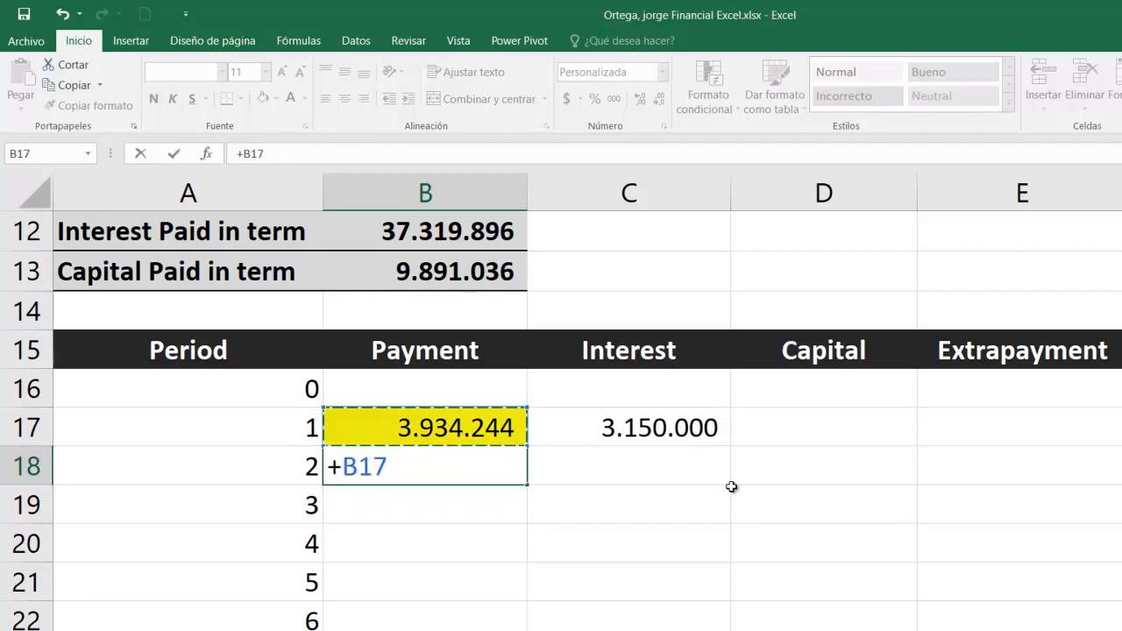
pyautogui.press('Return')
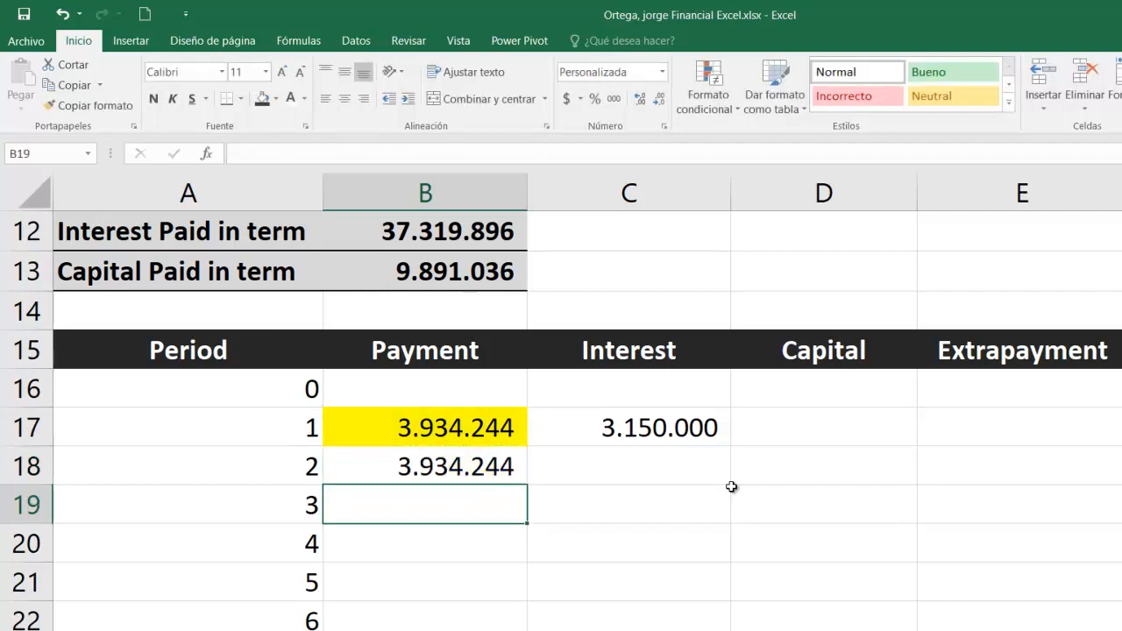
pyautogui.click(519, 477)
pyautogui.doubleClick(441, 466)
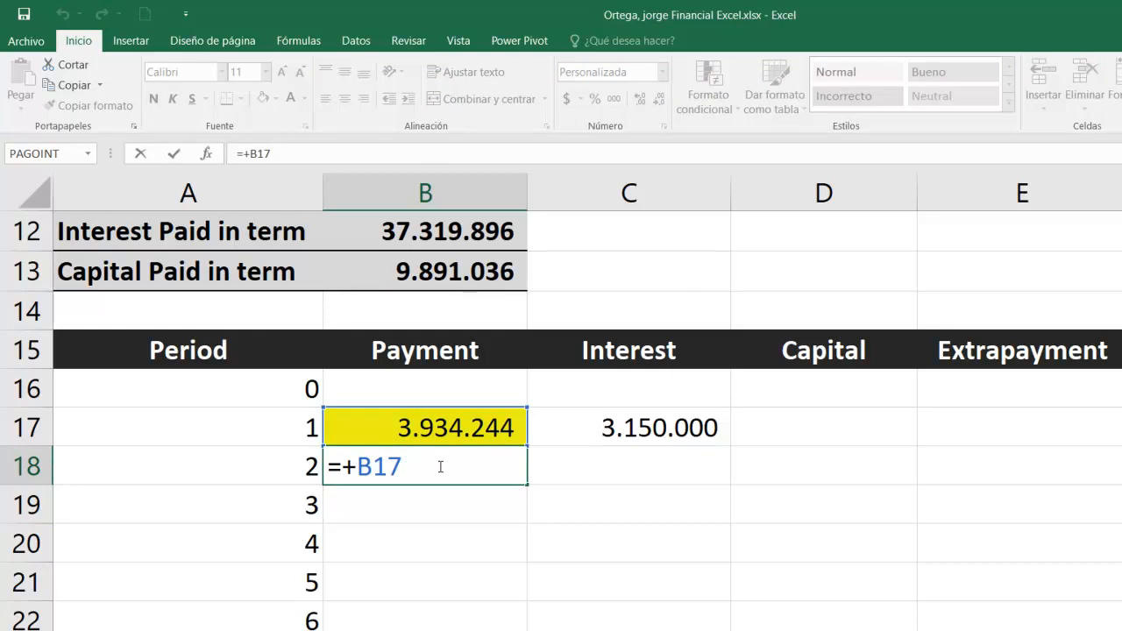
pyautogui.press('Return')
# Step: Fill the B18 payment formula down the Payment column for the remaining periods
pyautogui.click(523, 479)
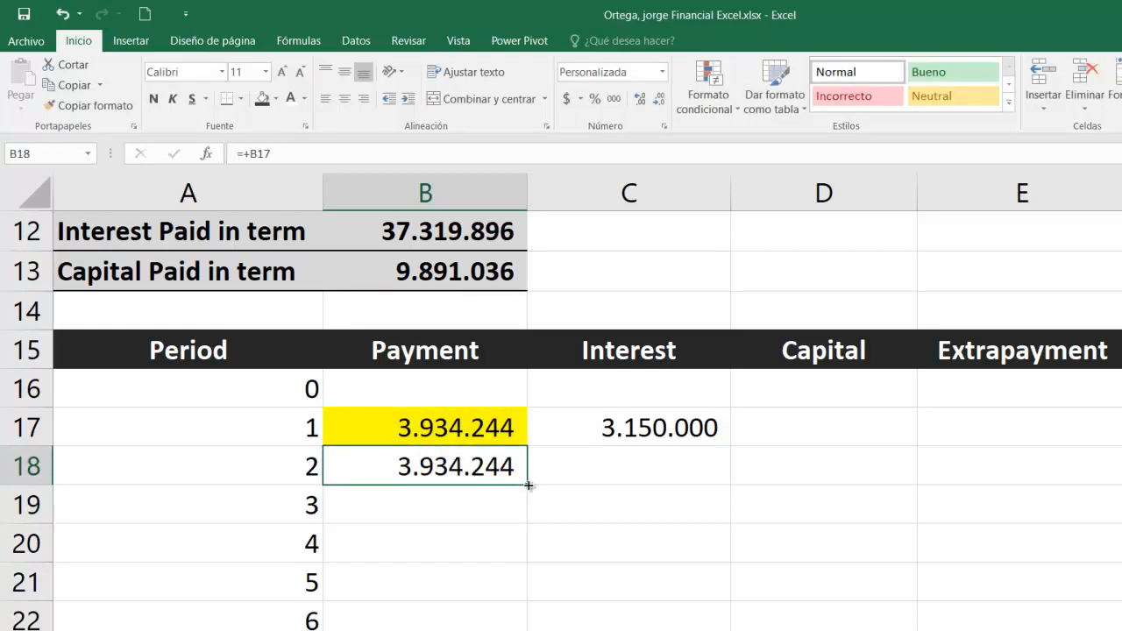
pyautogui.doubleClick(529, 485)
pyautogui.click(522, 480)
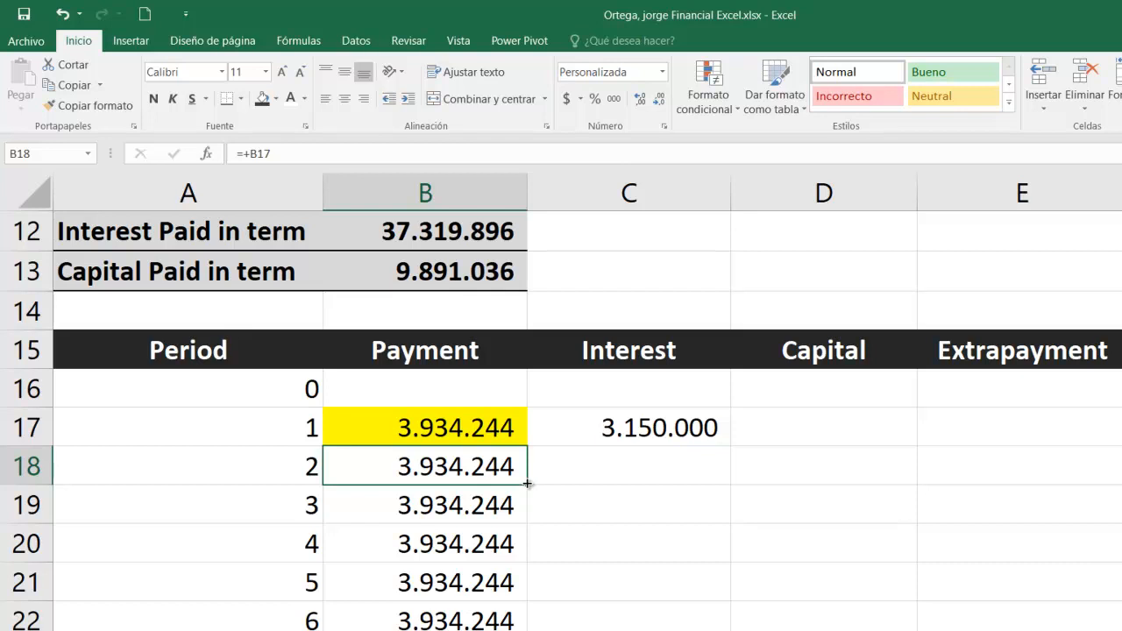
pyautogui.doubleClick(527, 483)
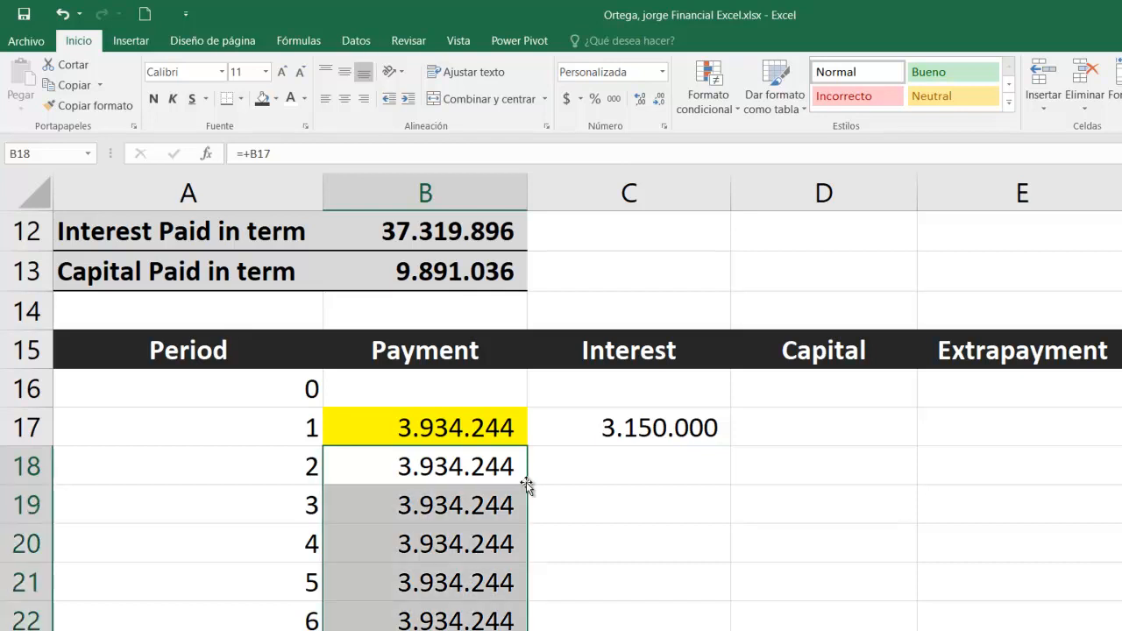
# Step: Review the period 1 Interest formula in C17 and fill it down the Interest column for all periods
pyautogui.click(672, 428)
pyautogui.doubleClick(714, 429)
pyautogui.press('Return')
pyautogui.click(717, 434)
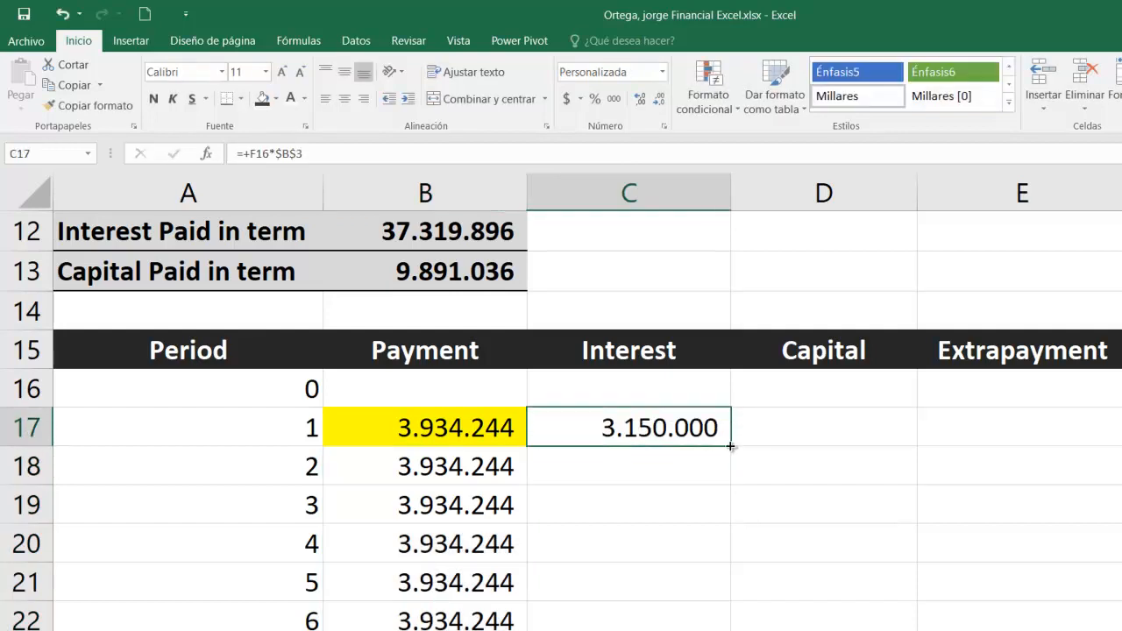
pyautogui.doubleClick(730, 446)
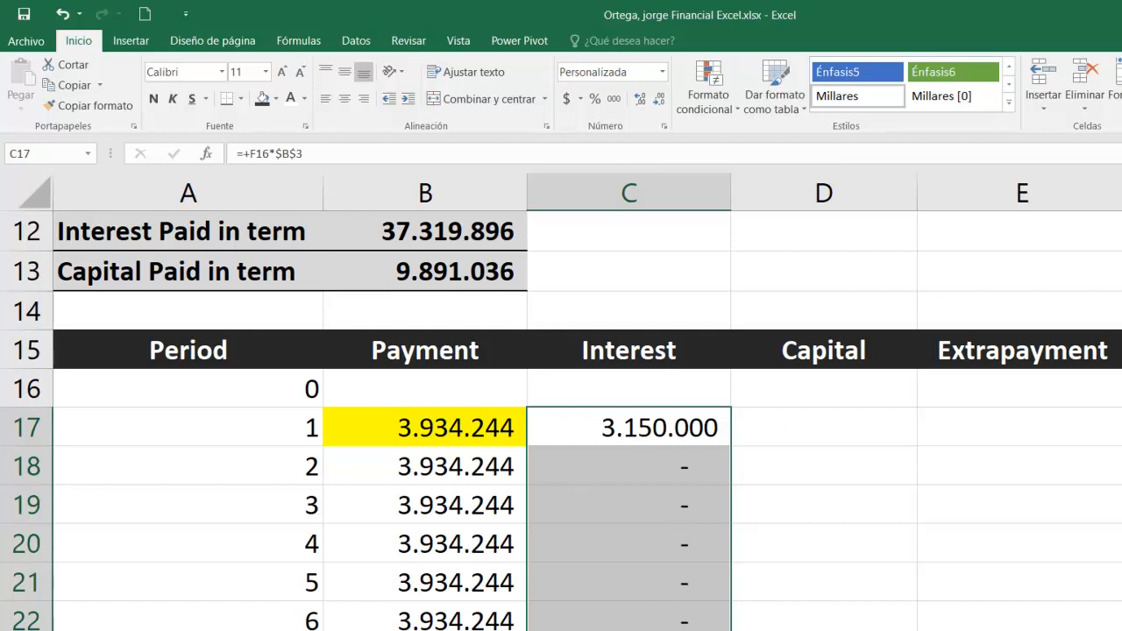
# Step: Calculate the period 1 Capital in D17 as payment minus interest with the formula +B17-C17
pyautogui.click(858, 418)
pyautogui.write('+')
pyautogui.press('Left')
pyautogui.press('Left')
pyautogui.write('-')
pyautogui.press('Left')
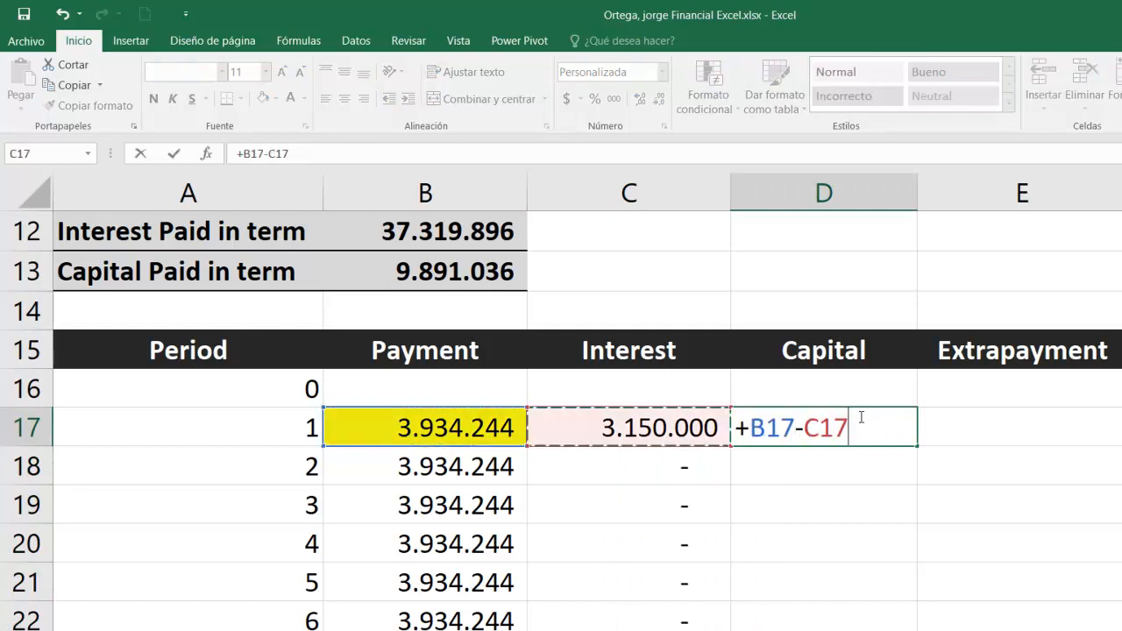
pyautogui.press('Return')
# Step: Review the D17 formula and fill it down the Capital column for all periods
pyautogui.click(861, 418)
pyautogui.doubleClick(862, 418)
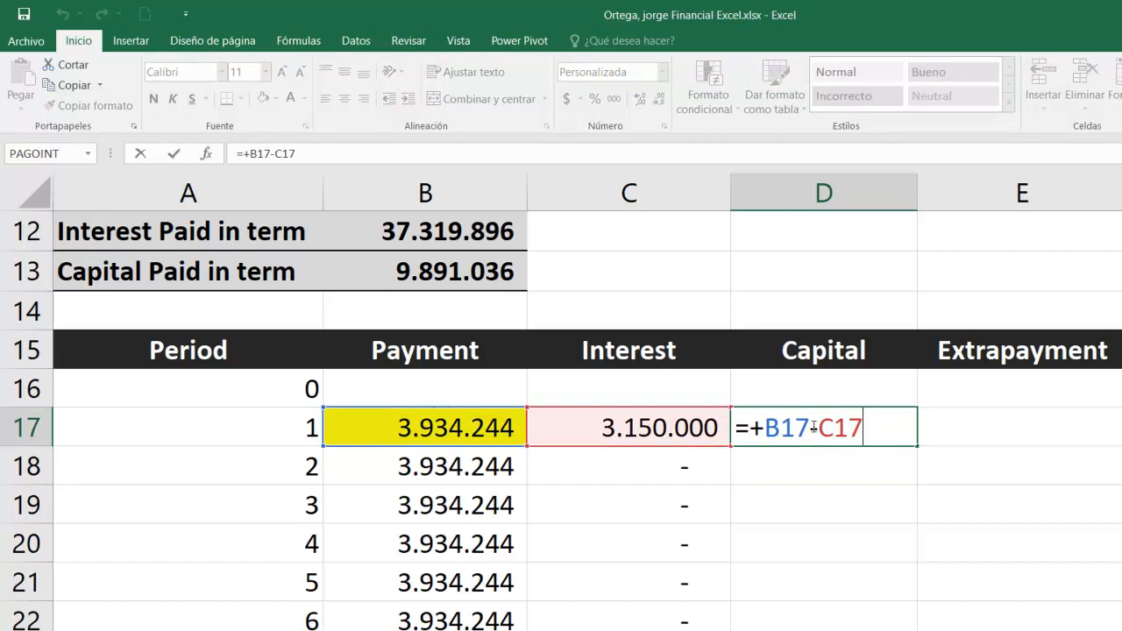
pyautogui.press('Return')
pyautogui.click(877, 432)
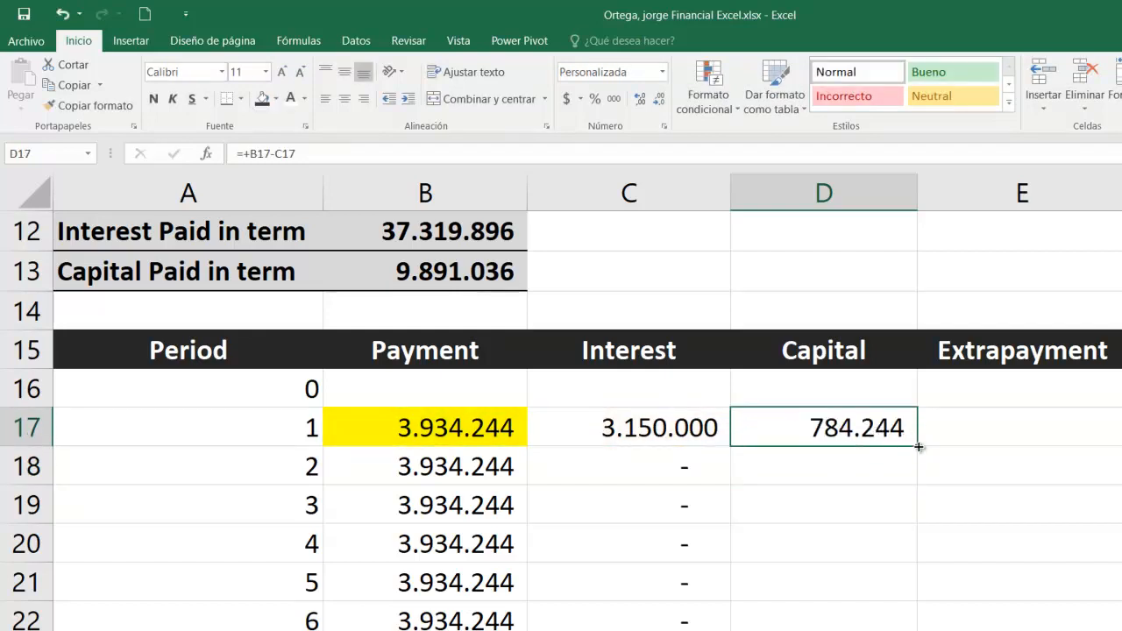
pyautogui.doubleClick(919, 447)
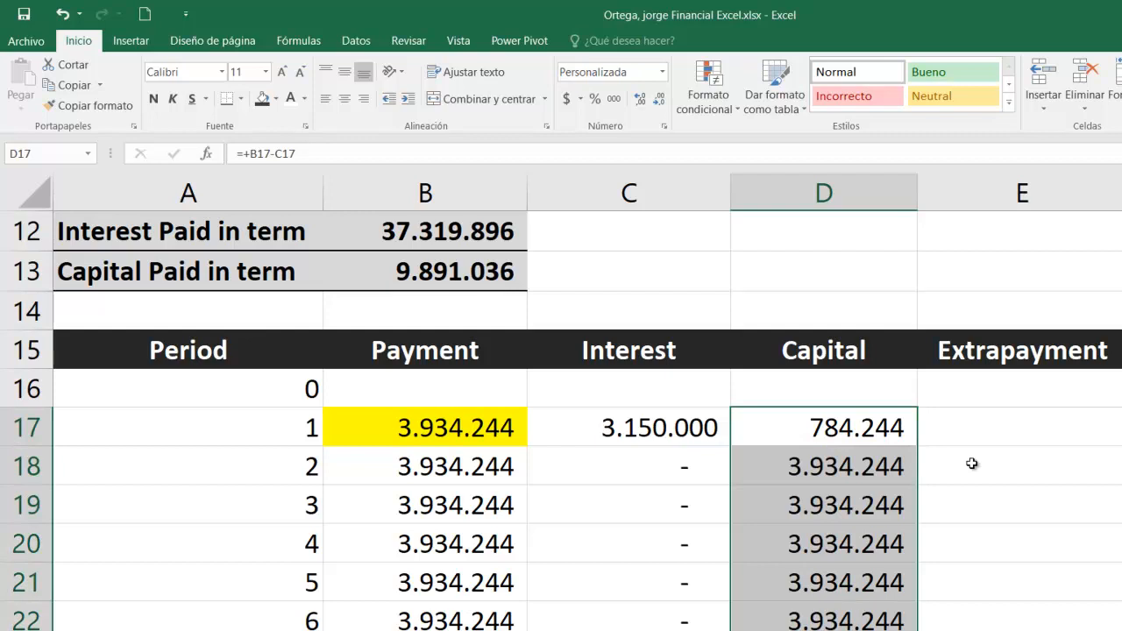
pyautogui.click(1038, 428)
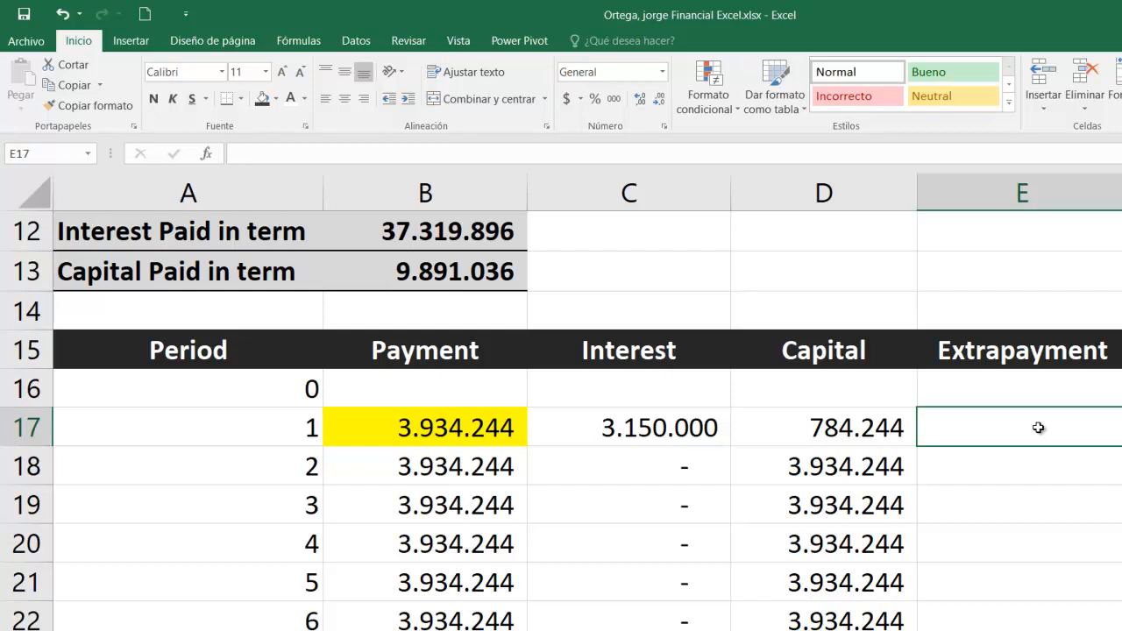
pyautogui.click(357, 415)
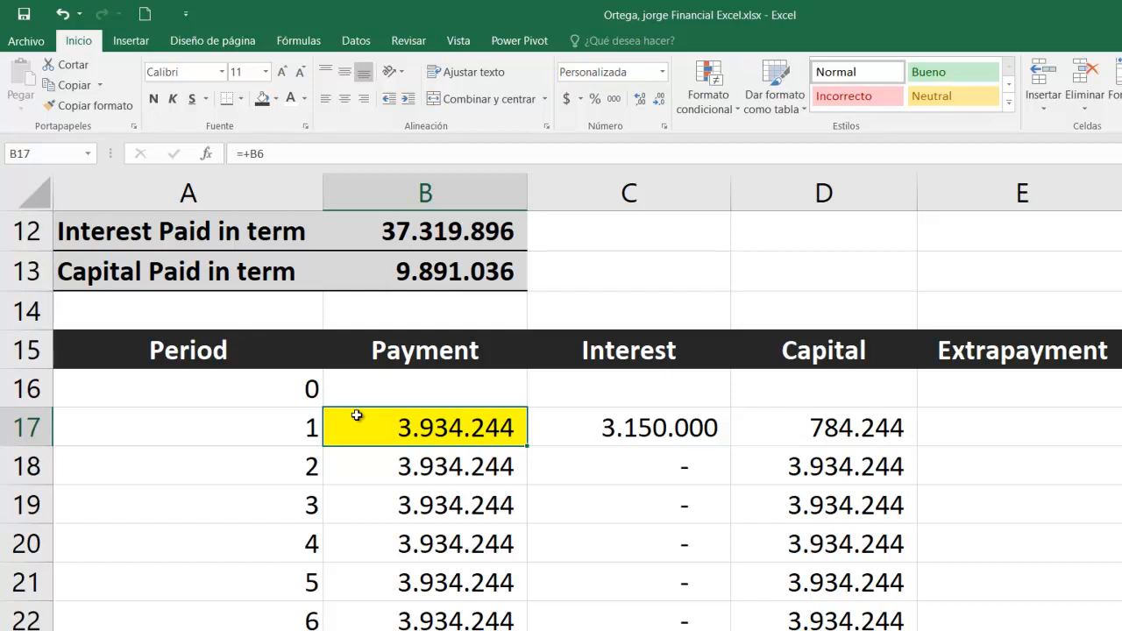
pyautogui.click(989, 430)
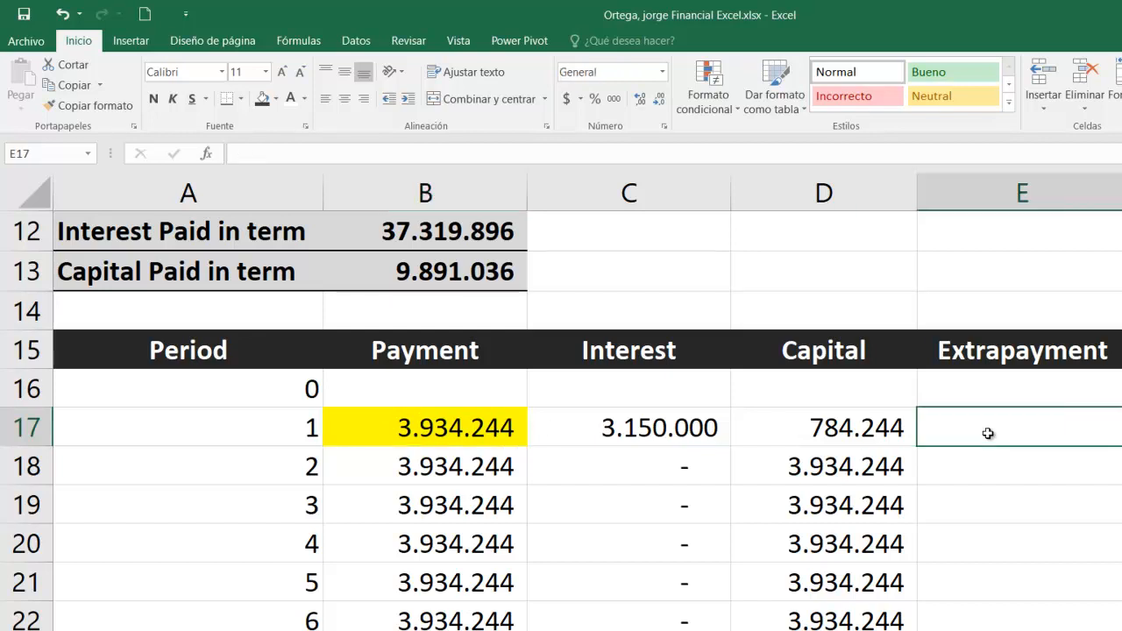
pyautogui.write('2000000')
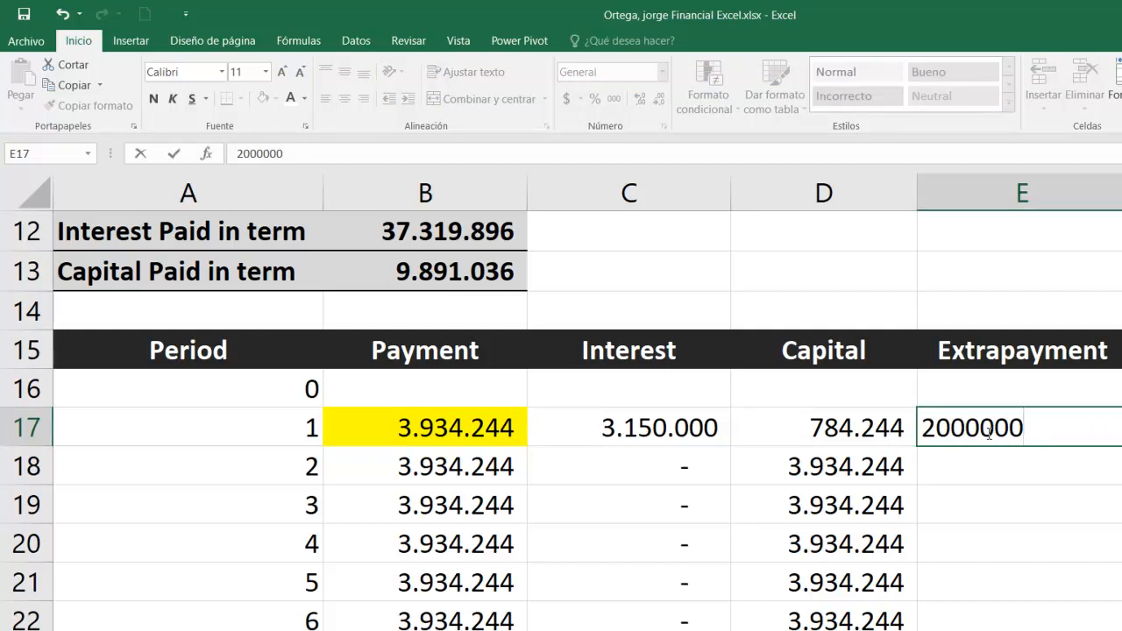
pyautogui.press('BackSpace')
pyautogui.press('BackSpace')
pyautogui.press('BackSpace')
pyautogui.press('BackSpace')
pyautogui.press('BackSpace')
pyautogui.press('BackSpace')
pyautogui.press('BackSpace')
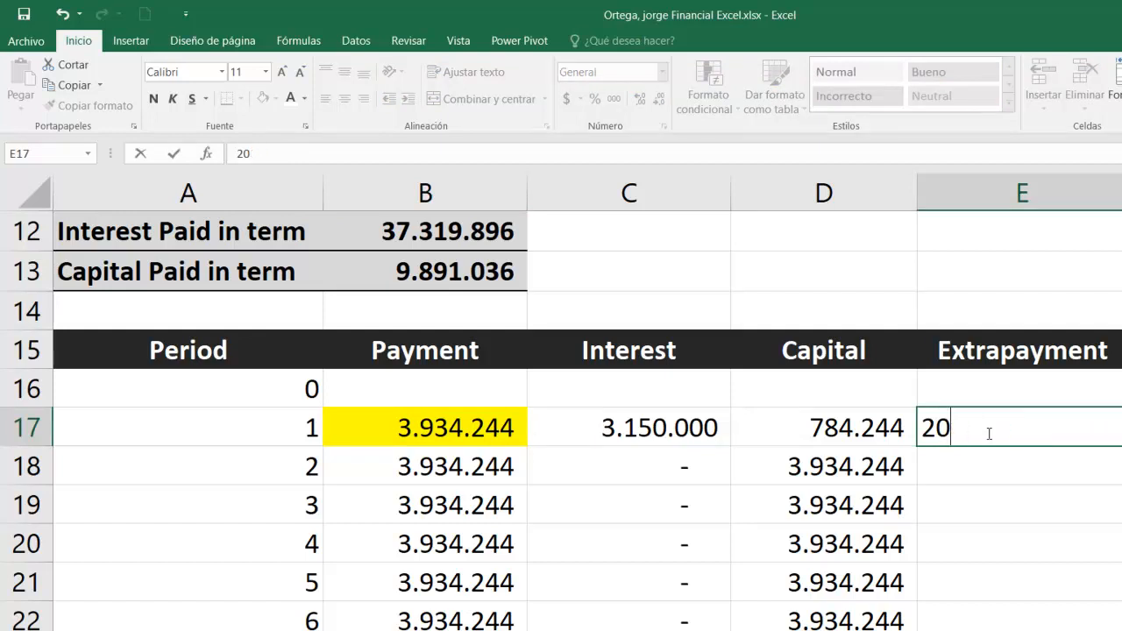
pyautogui.press('Return')
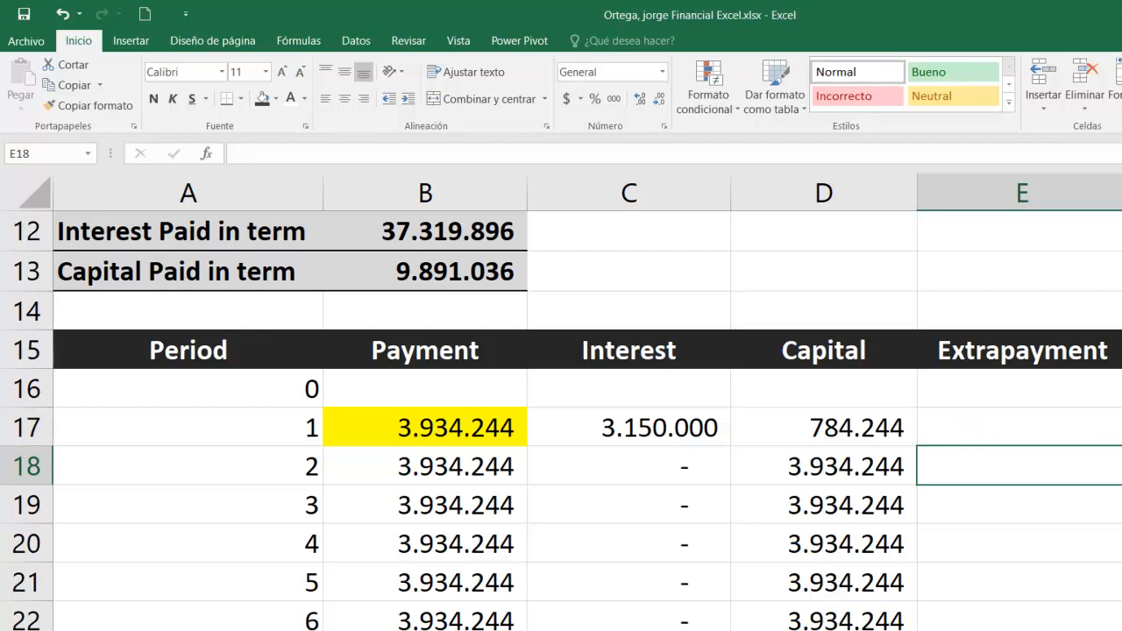
# Step: Calculate the period 1 Balance in F17 by subtracting capital and extrapayment from the previous balance with +F16-D17-E17
pyautogui.click(1120, 427)
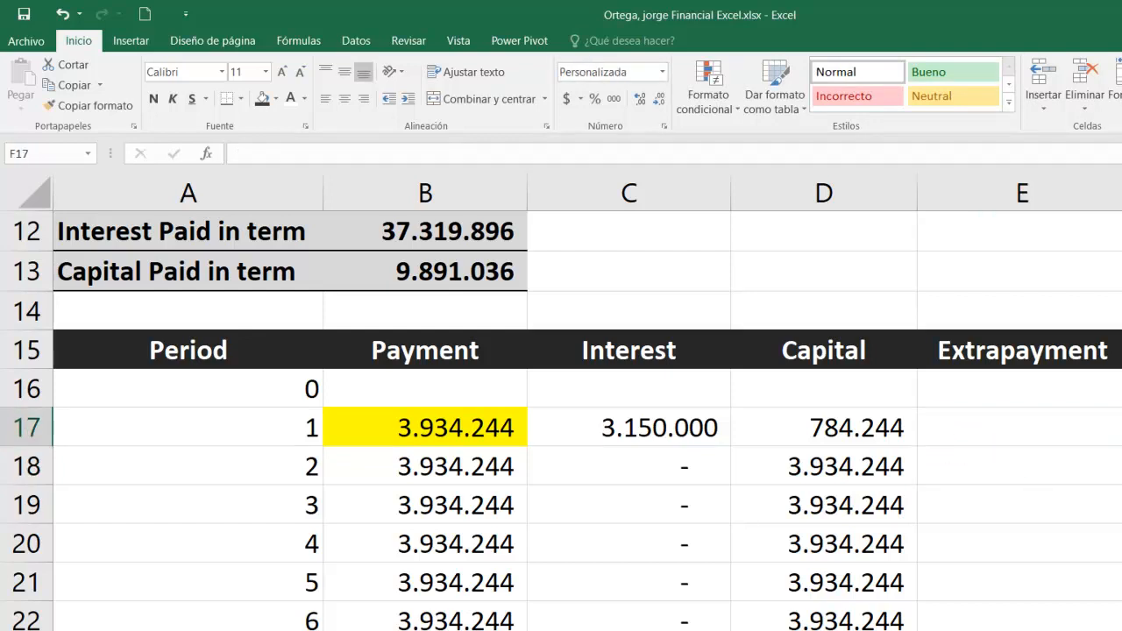
pyautogui.write('+')
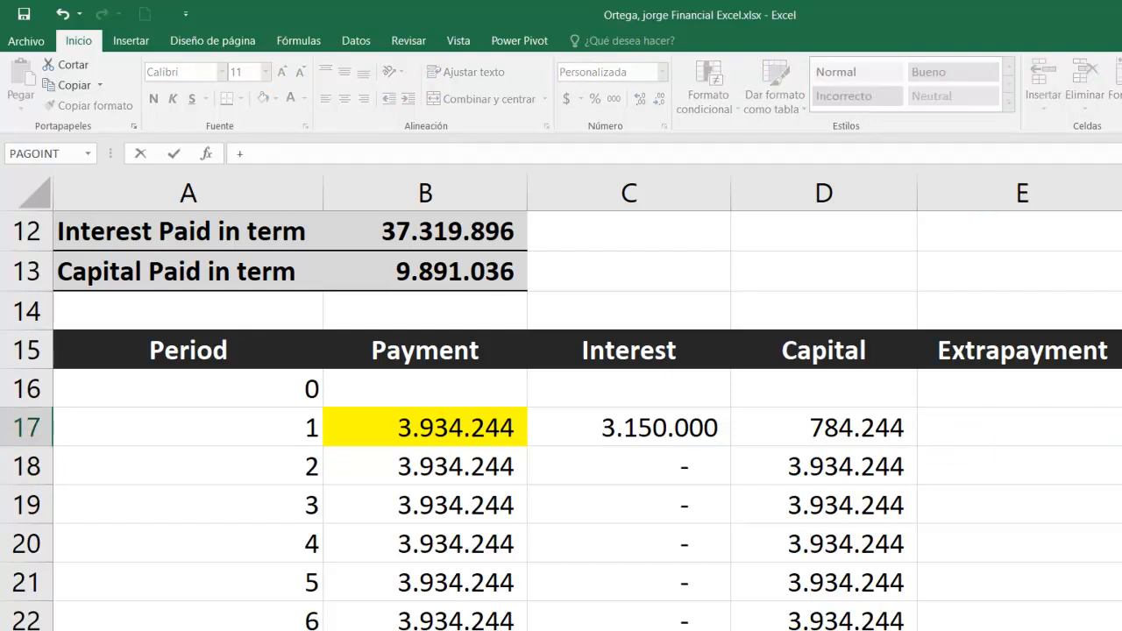
pyautogui.press('Up')
pyautogui.write('-')
pyautogui.press('Left')
pyautogui.press('Left')
pyautogui.press('Left')
pyautogui.press('Right')
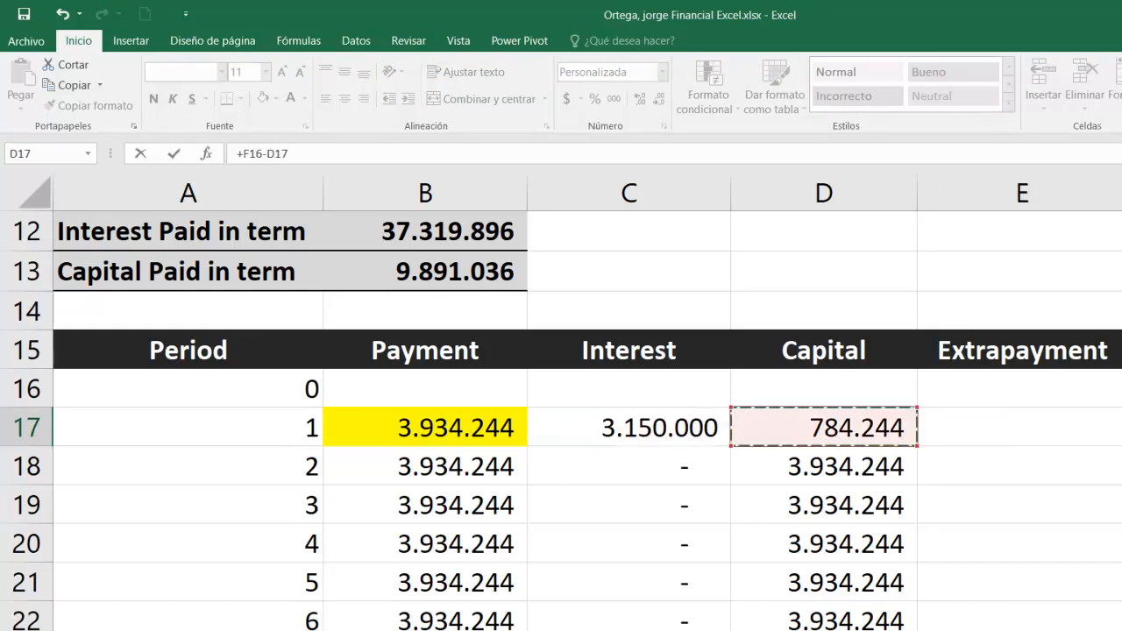
pyautogui.write('-')
pyautogui.press('Left')
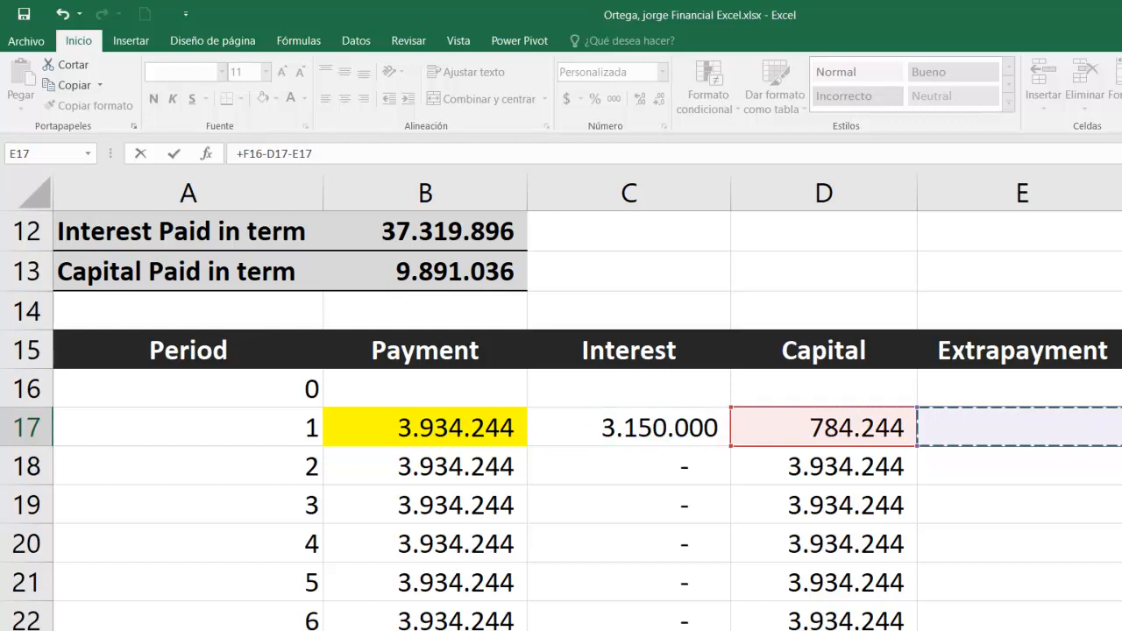
pyautogui.press('Return')
# Step: Fill the F17 balance formula down the Balance column for all periods
pyautogui.press('Up')
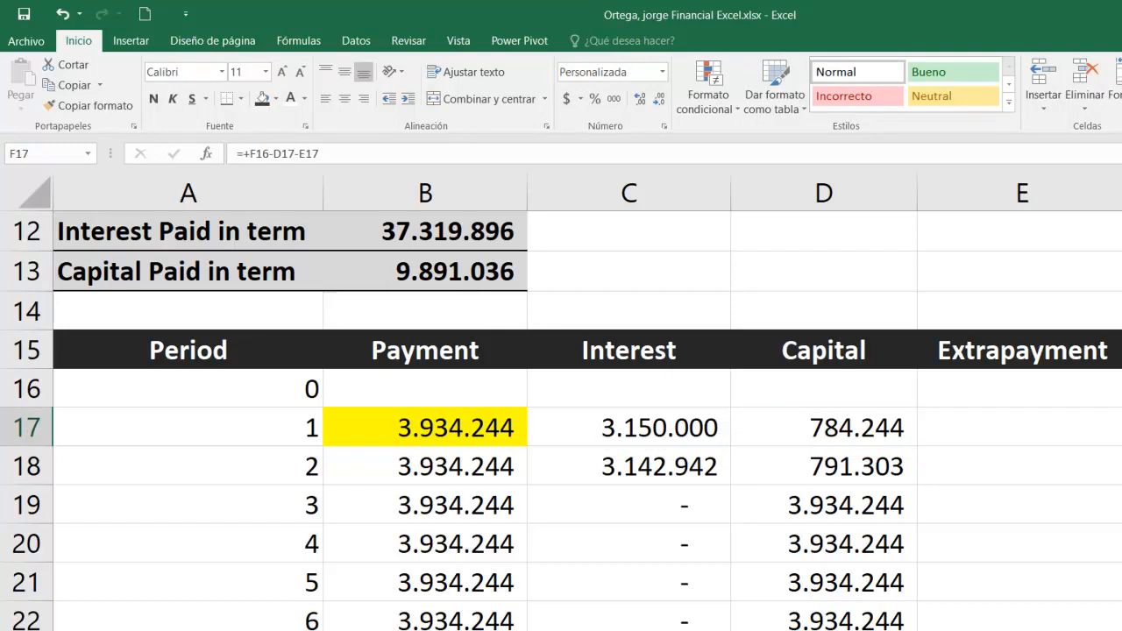
pyautogui.doubleClick(1121, 446)
pyautogui.click(1121, 427)
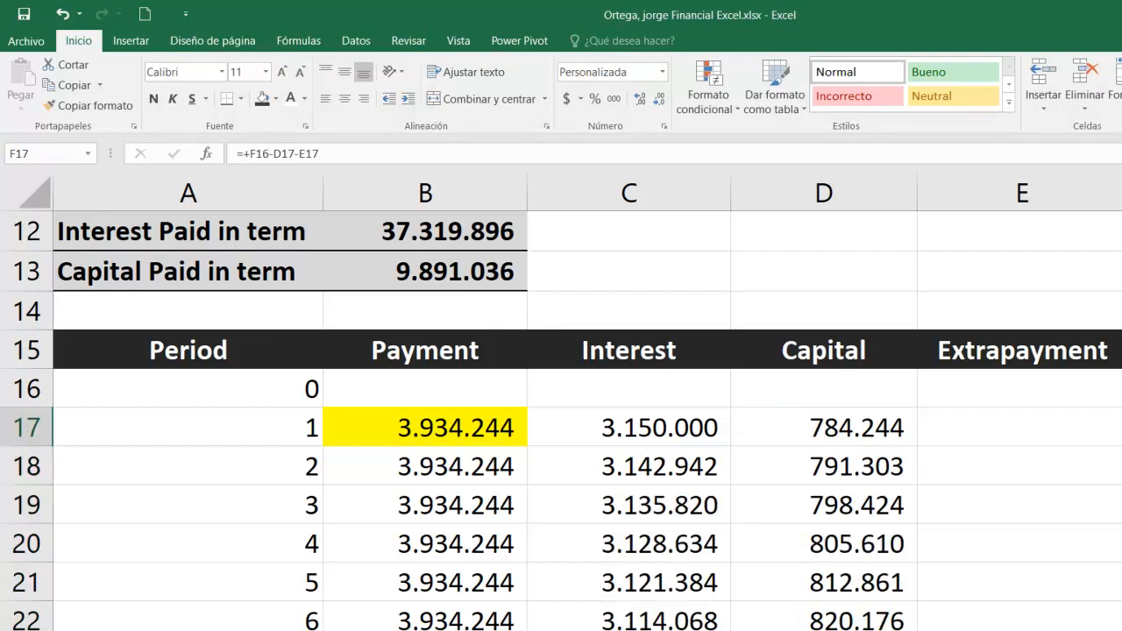
# Step: Check the Balance column at the final period, 180, and return to the loan summary above the table
pyautogui.hotkey('ctrl', 'Down')
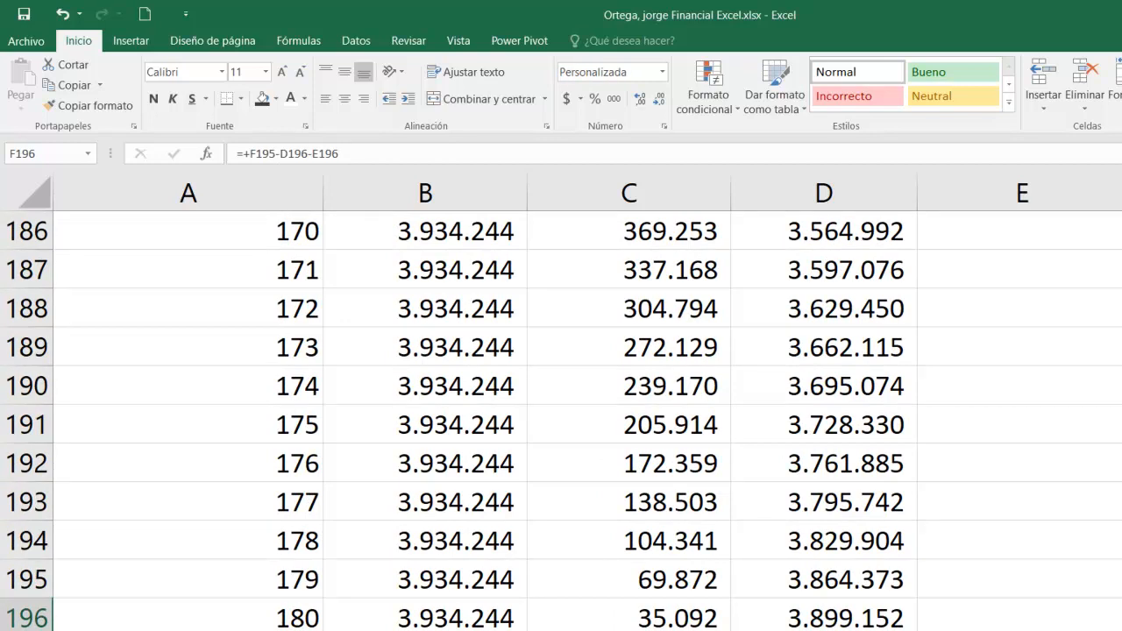
pyautogui.hotkey('ctrl', 'Up')
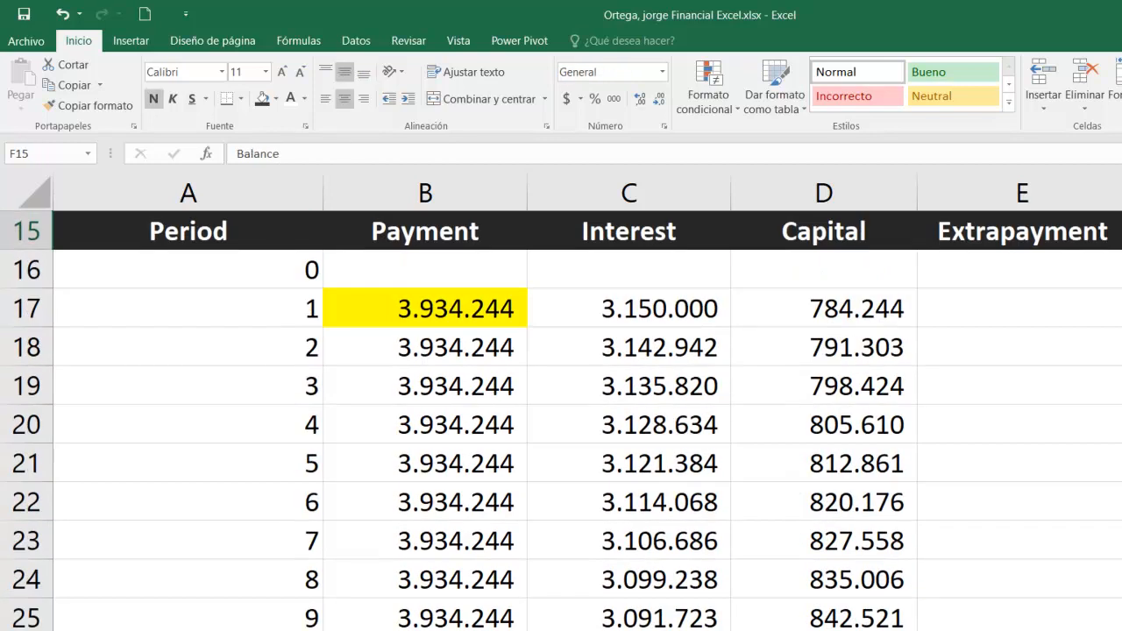
pyautogui.press('Up')
pyautogui.press('Up')
pyautogui.press('Up')
pyautogui.press('Up')
pyautogui.press('Up')
pyautogui.press('Up')
pyautogui.press('Up')
pyautogui.press('Up')
pyautogui.press('Left')
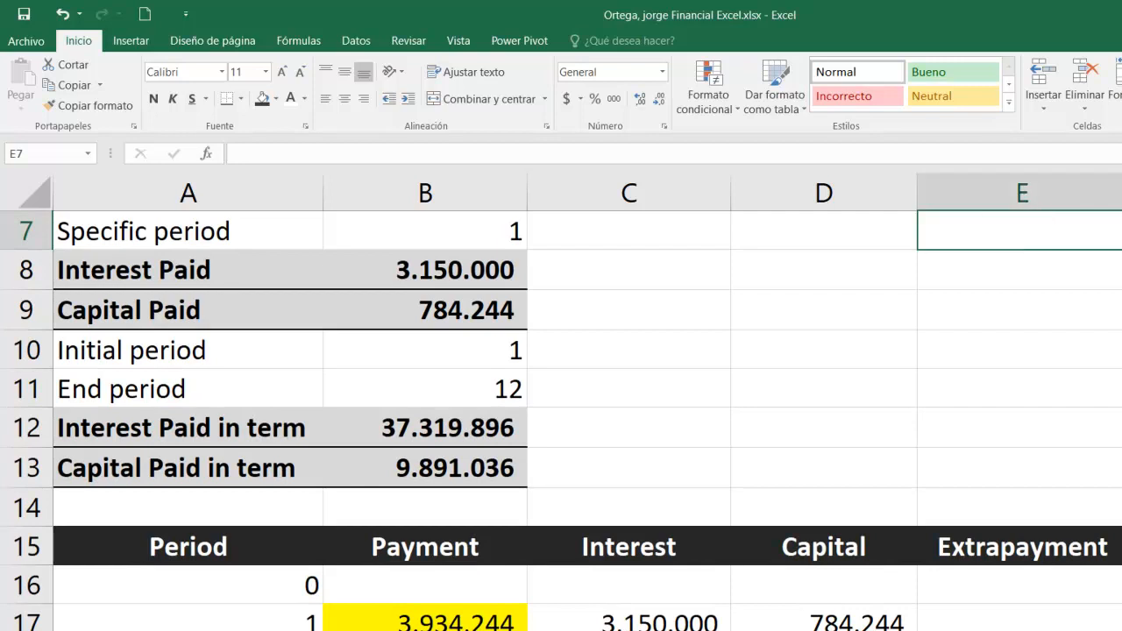
pyautogui.press('Down')
pyautogui.press('Down')
pyautogui.press('Down')
pyautogui.press('Left')
pyautogui.press('Up')
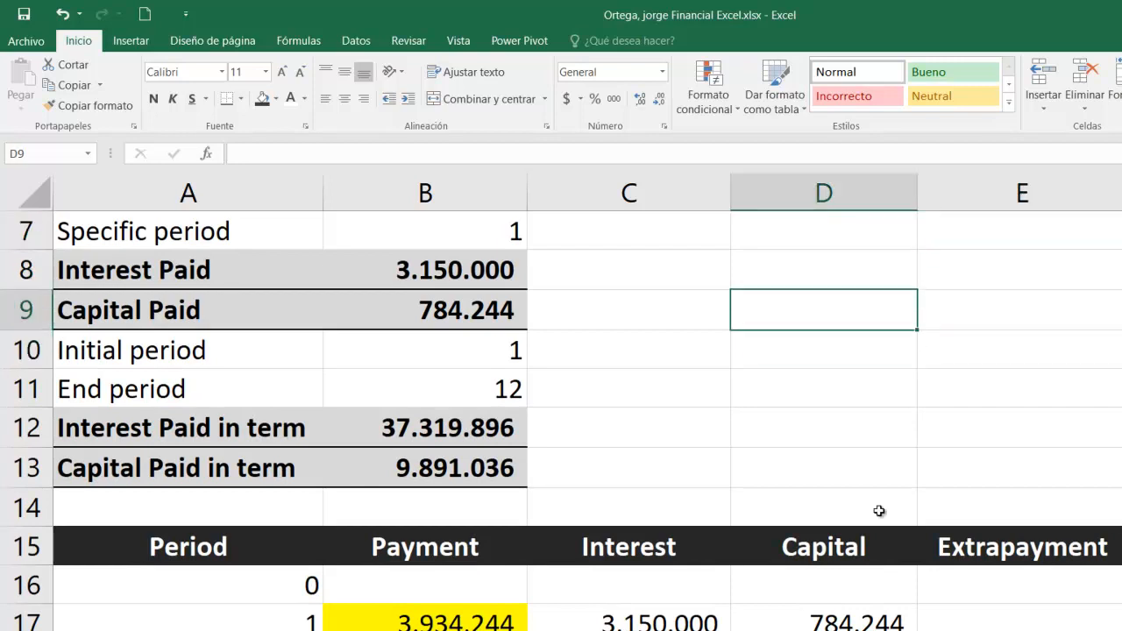